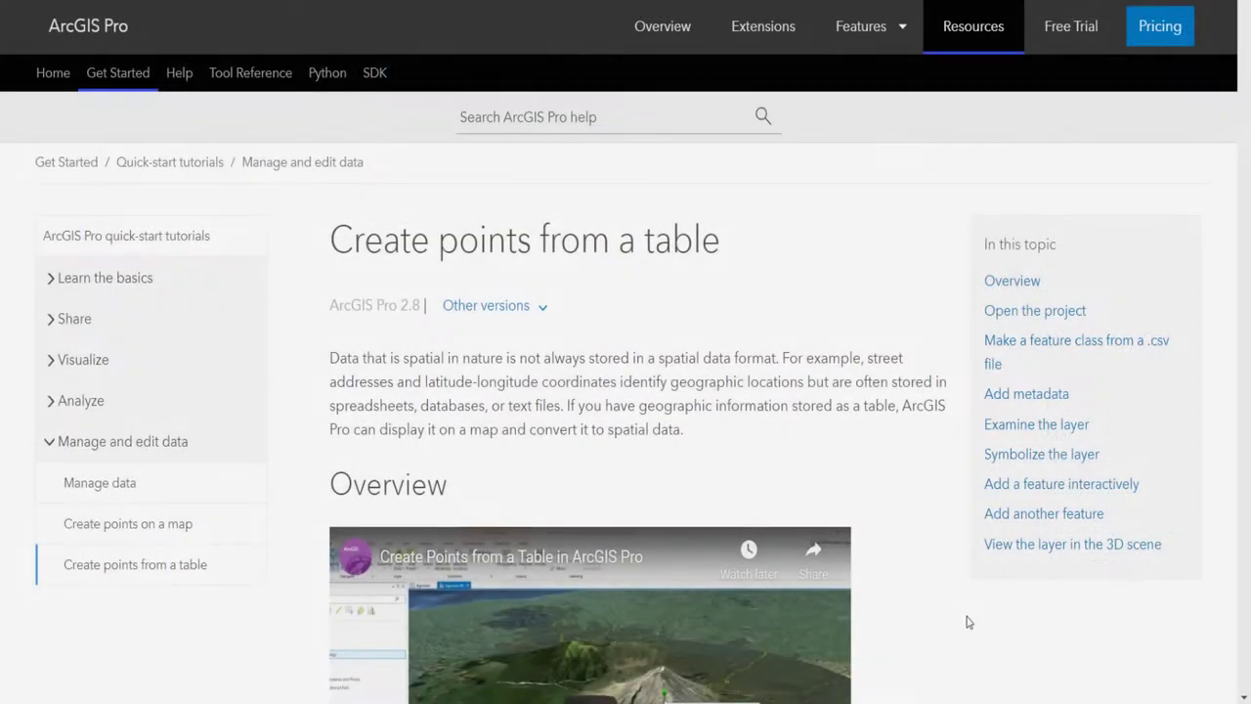
Step: Scroll the Create points from a table help page through the Overview and Open the project sections
{"action": "scroll", "coordinate": [969, 621], "scroll_direction": "down", "scroll_amount": 1}
{"action": "scroll", "coordinate": [968, 621], "scroll_direction": "down", "scroll_amount": 6}
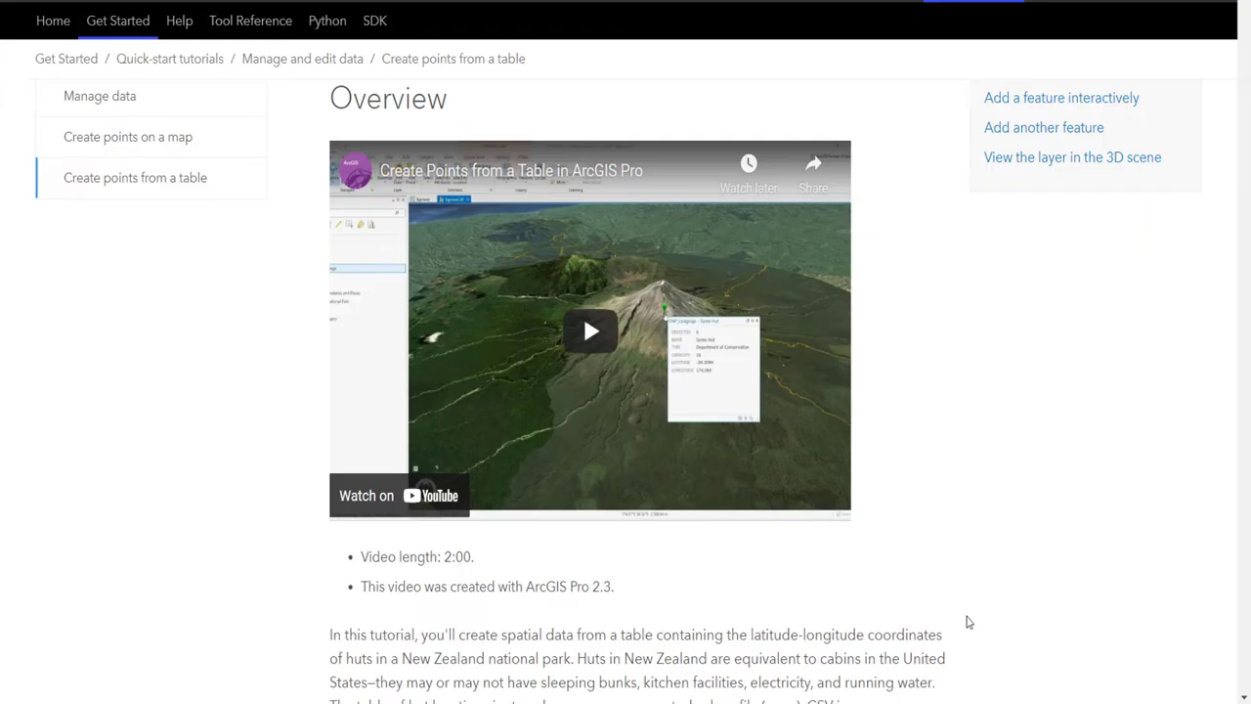
{"action": "scroll", "coordinate": [969, 622], "scroll_direction": "down", "scroll_amount": 8}
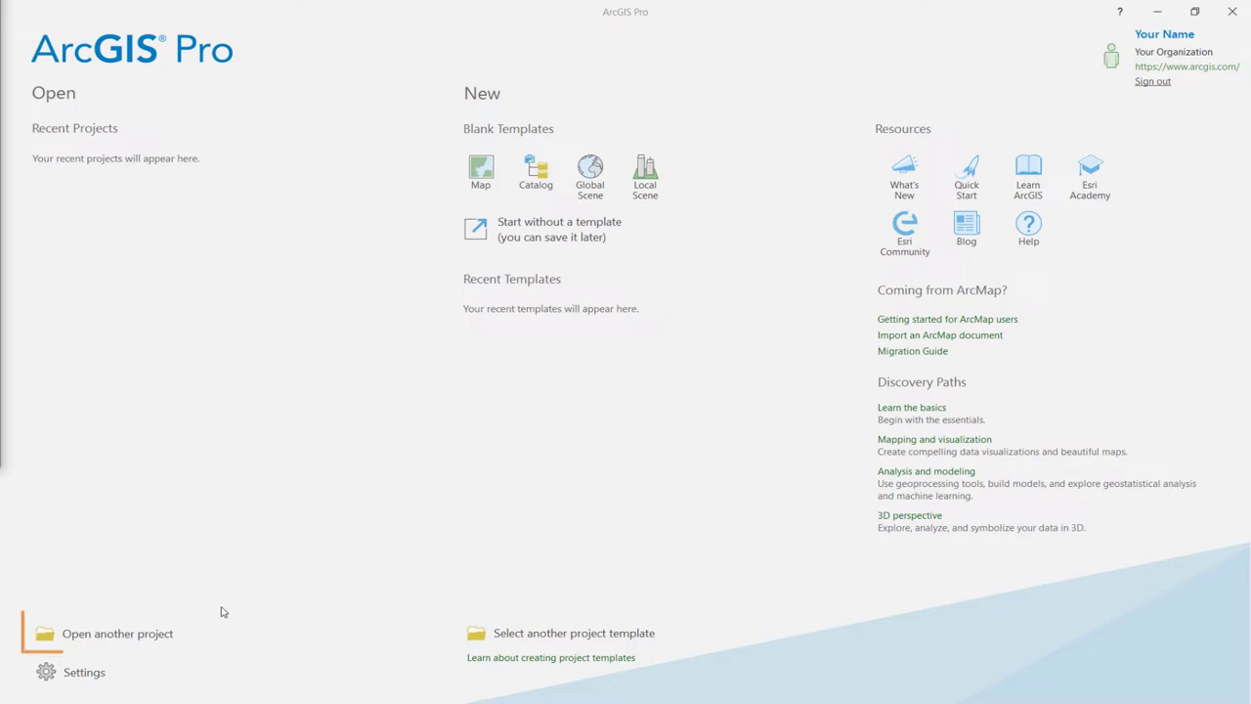
Step: Search ArcGIS Online for 'Create points from a table tutorial' and open the ArcGISProTutorials project package
{"action": "left_click", "coordinate": [153, 637]}
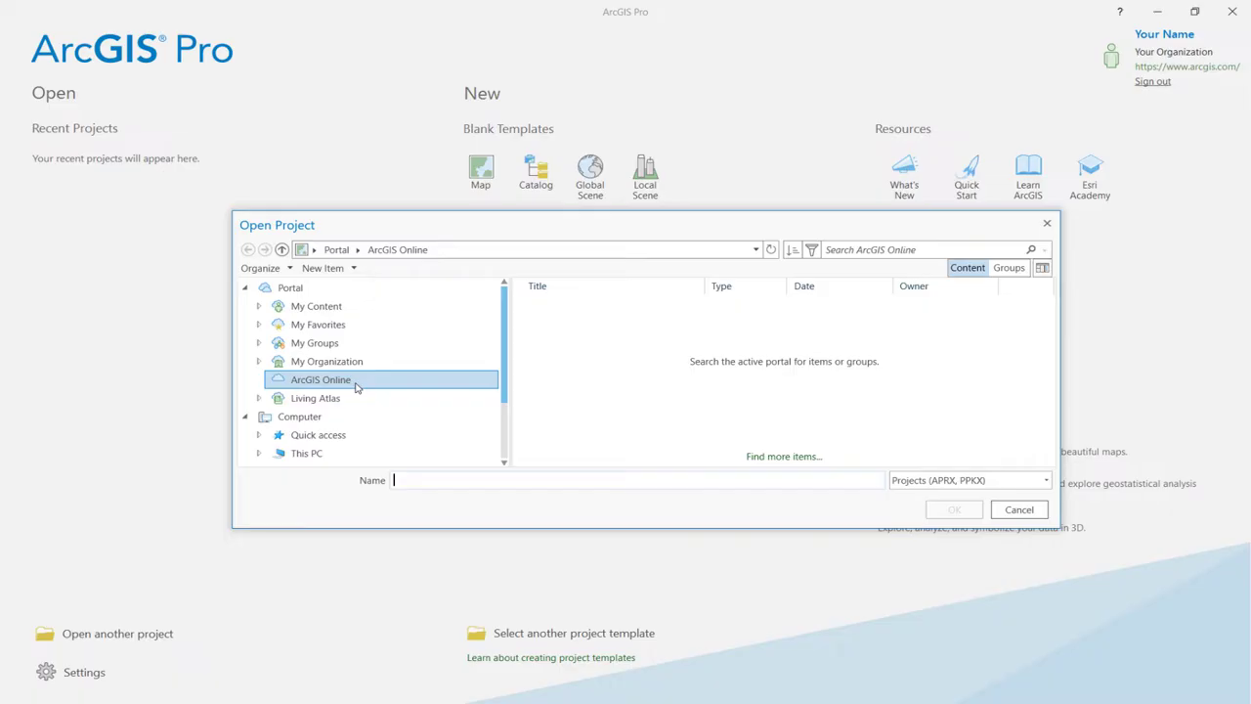
{"action": "left_click", "coordinate": [846, 248]}
{"action": "type", "text": "Create points from a table tutori"}
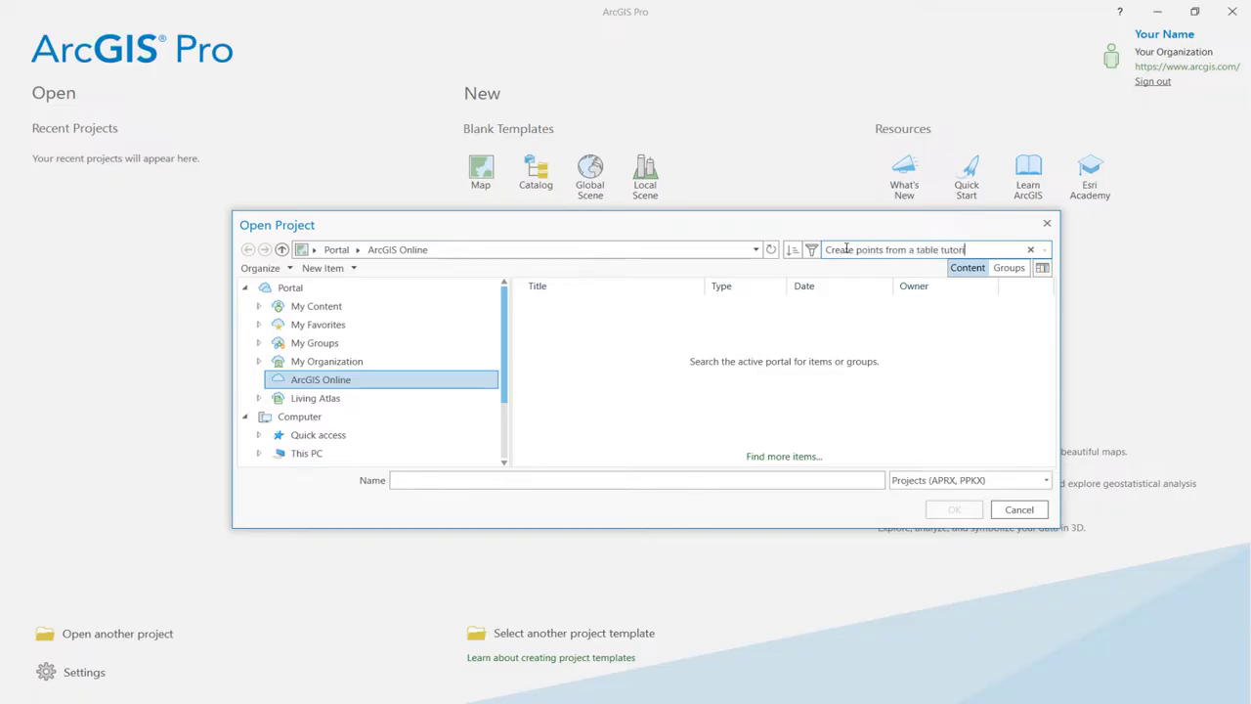
{"action": "type", "text": "al"}
{"action": "key", "text": "Return"}
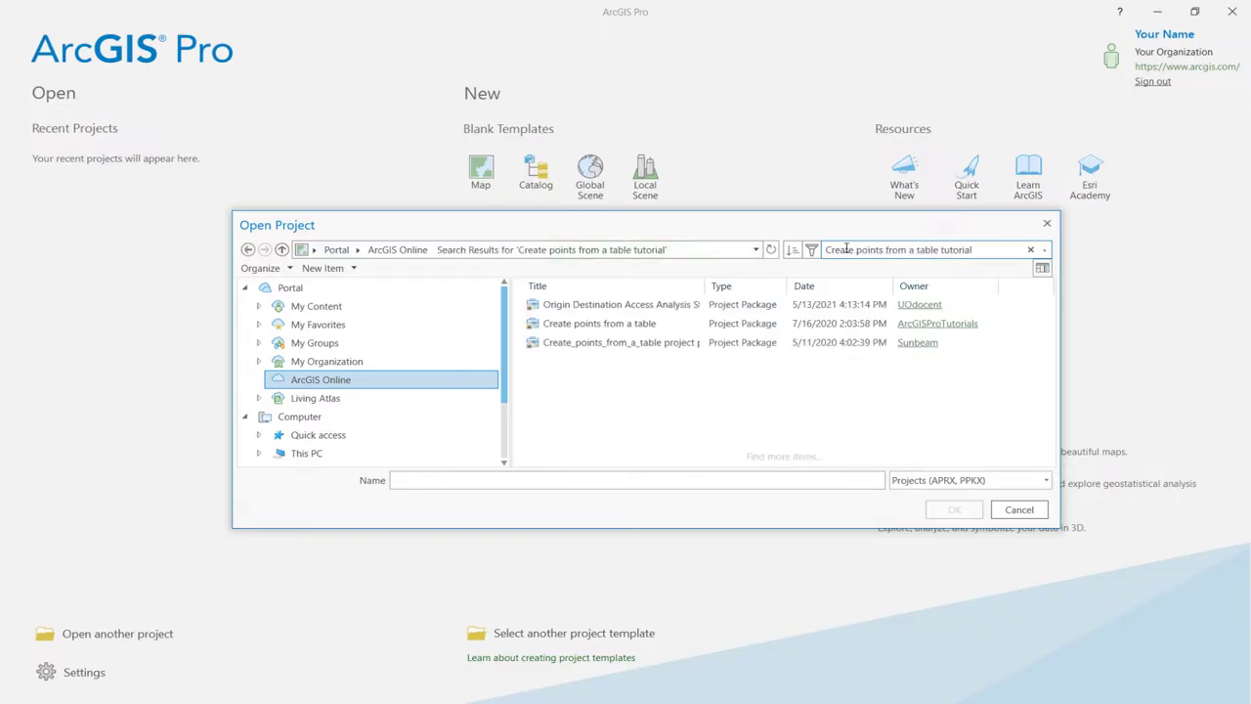
{"action": "left_click", "coordinate": [681, 328]}
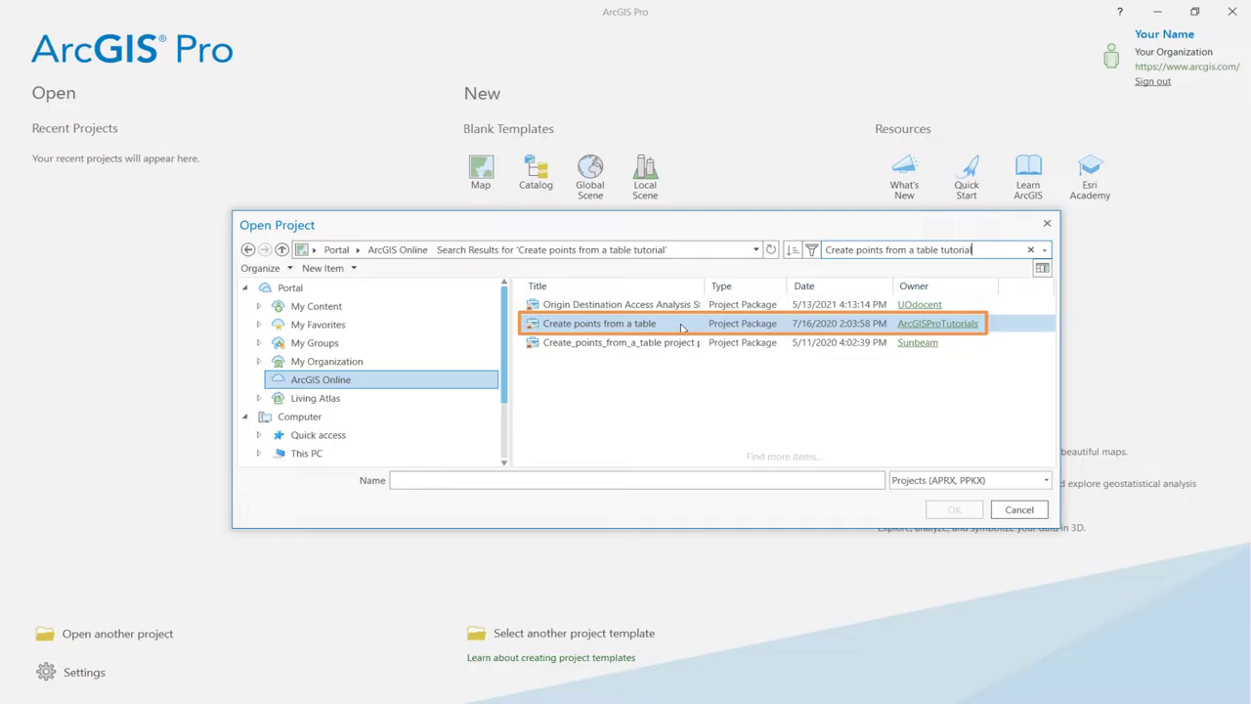
{"action": "left_click", "coordinate": [680, 327]}
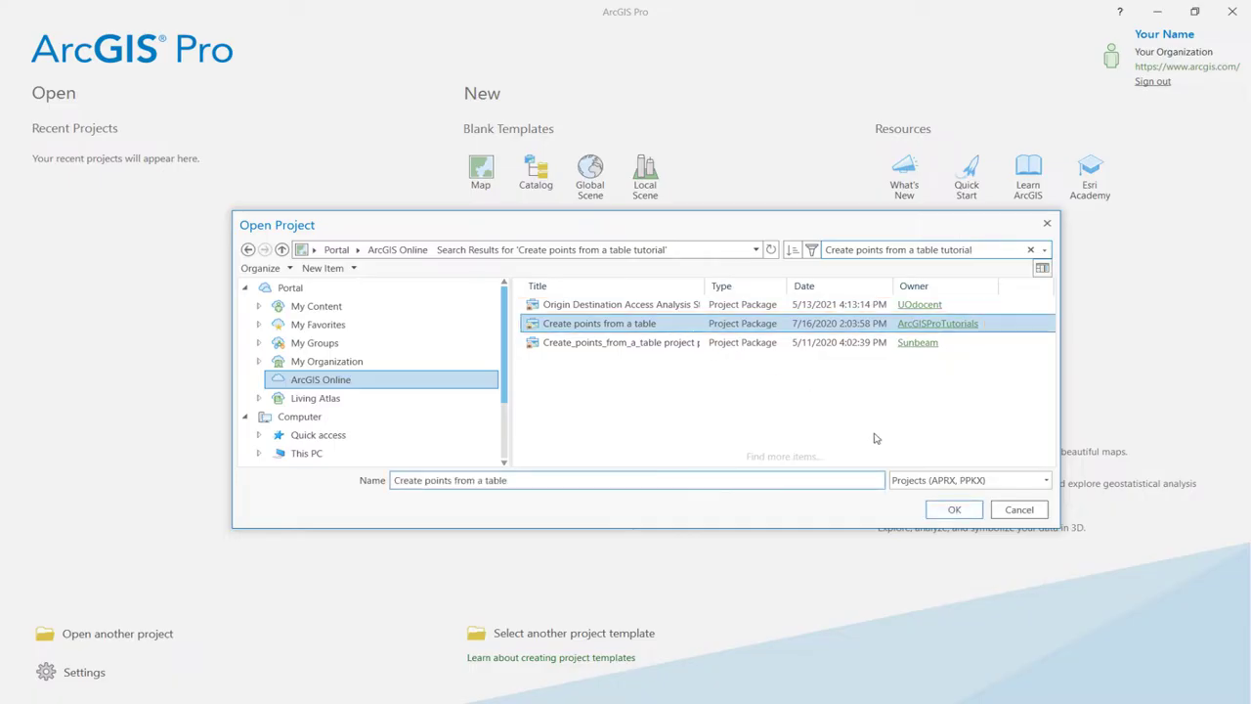
{"action": "left_click", "coordinate": [954, 509]}
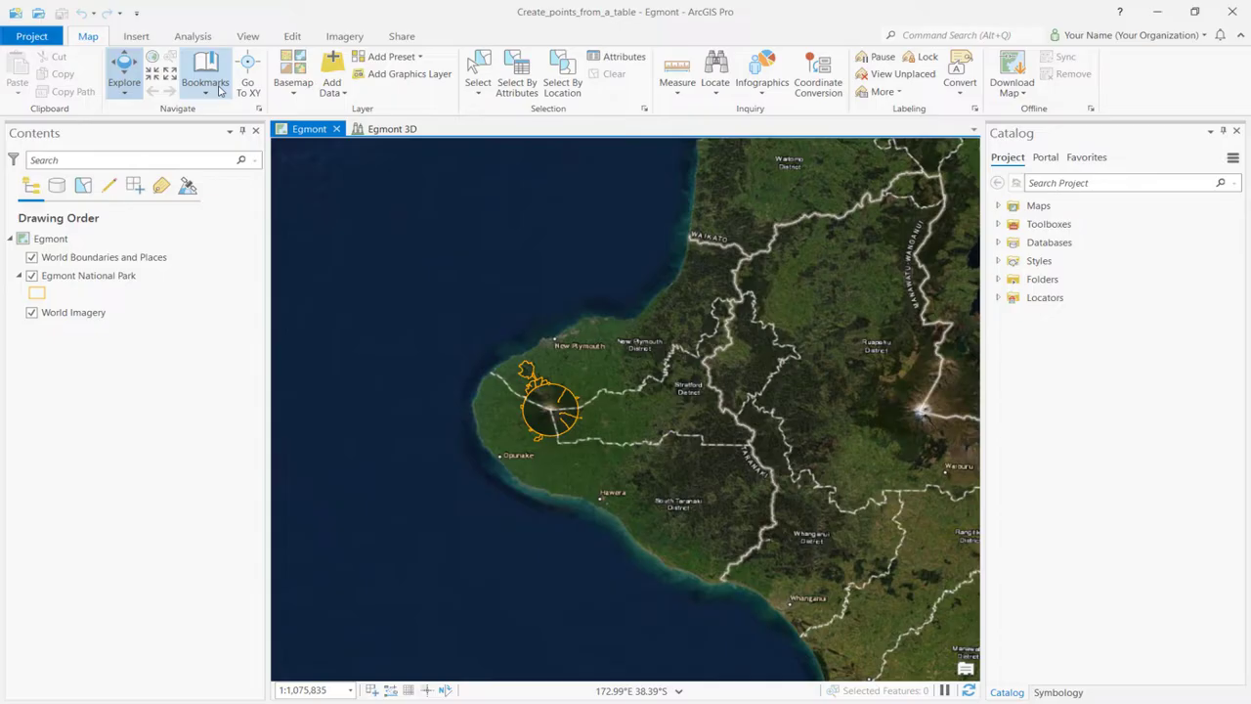
Step: Zoom the Egmont map to the Egmont National Park bookmark
{"action": "left_click", "coordinate": [220, 90]}
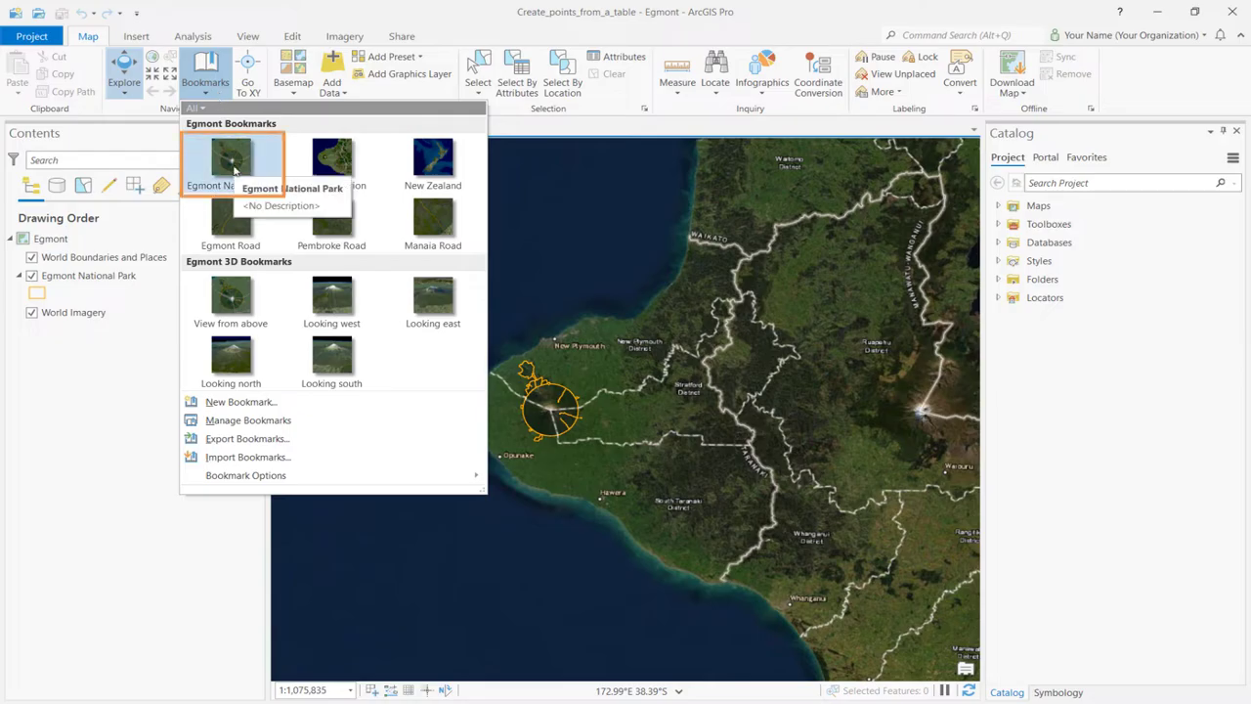
{"action": "left_click", "coordinate": [232, 166]}
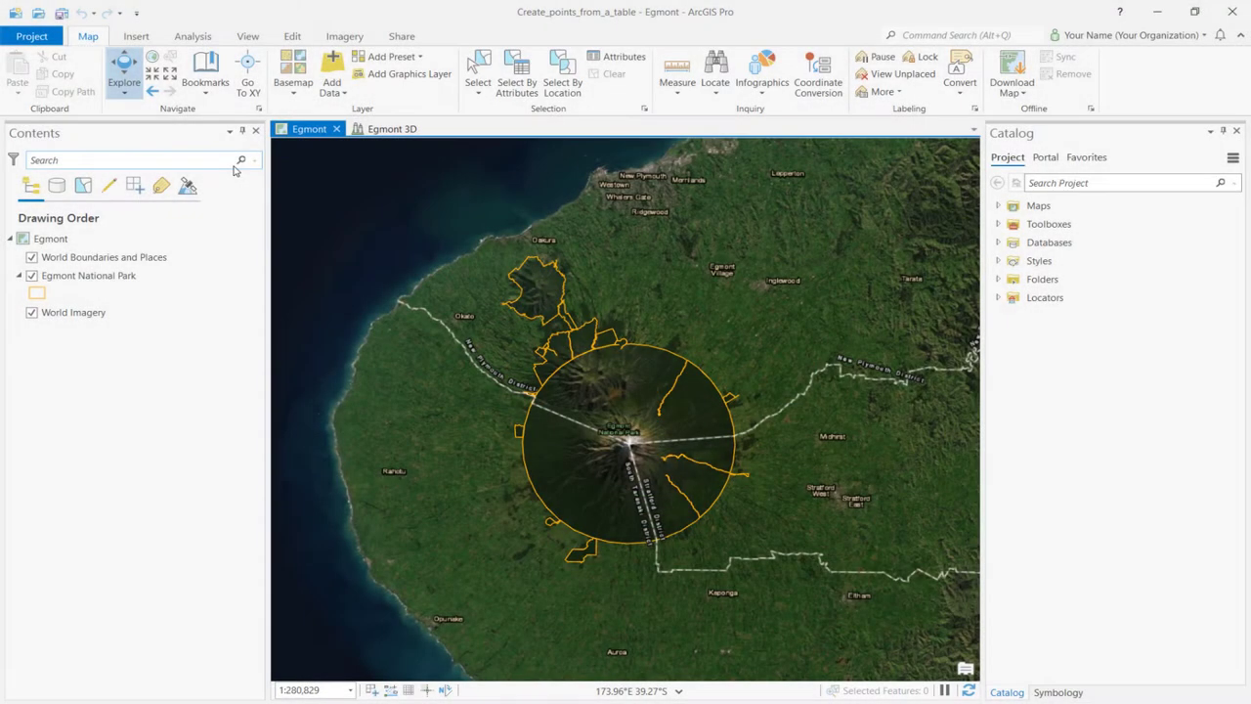
Step: Add Egmont_National_Park_Huts.csv from Create_points_from_a_table_1 > commondata > userdata to the map
{"action": "left_click", "coordinate": [331, 66]}
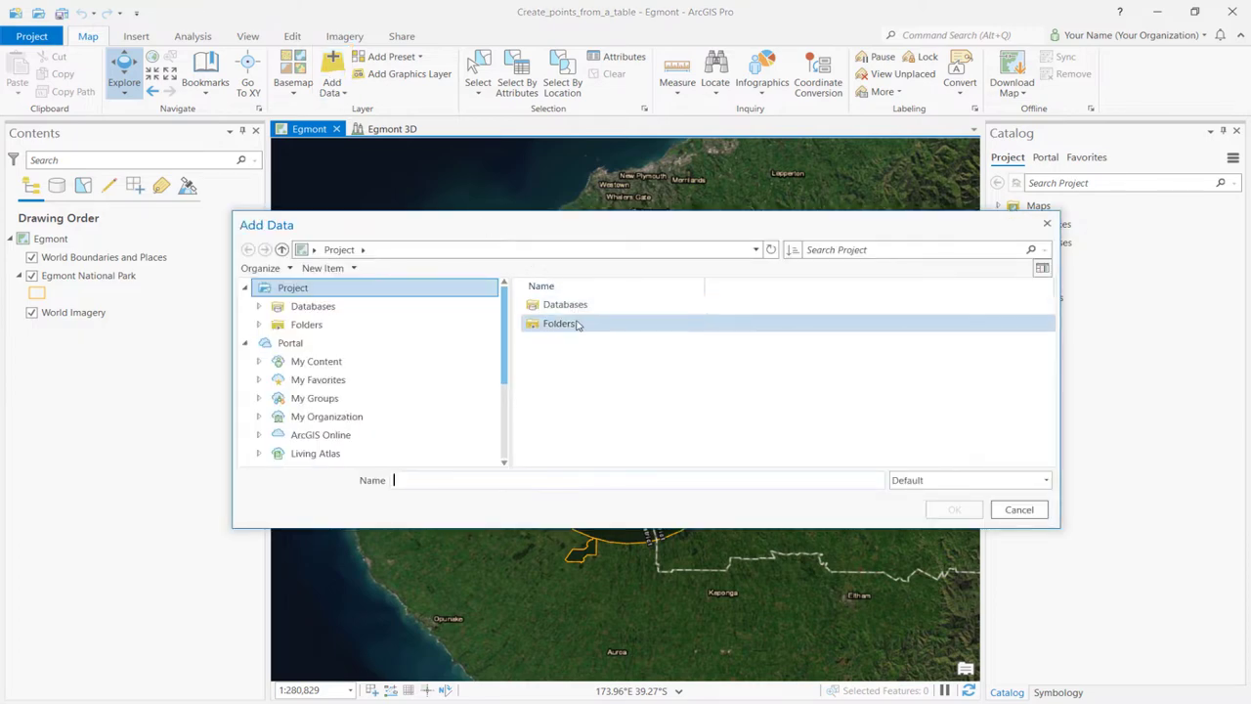
{"action": "left_click", "coordinate": [577, 325]}
{"action": "double_click", "coordinate": [576, 325]}
{"action": "double_click", "coordinate": [577, 305]}
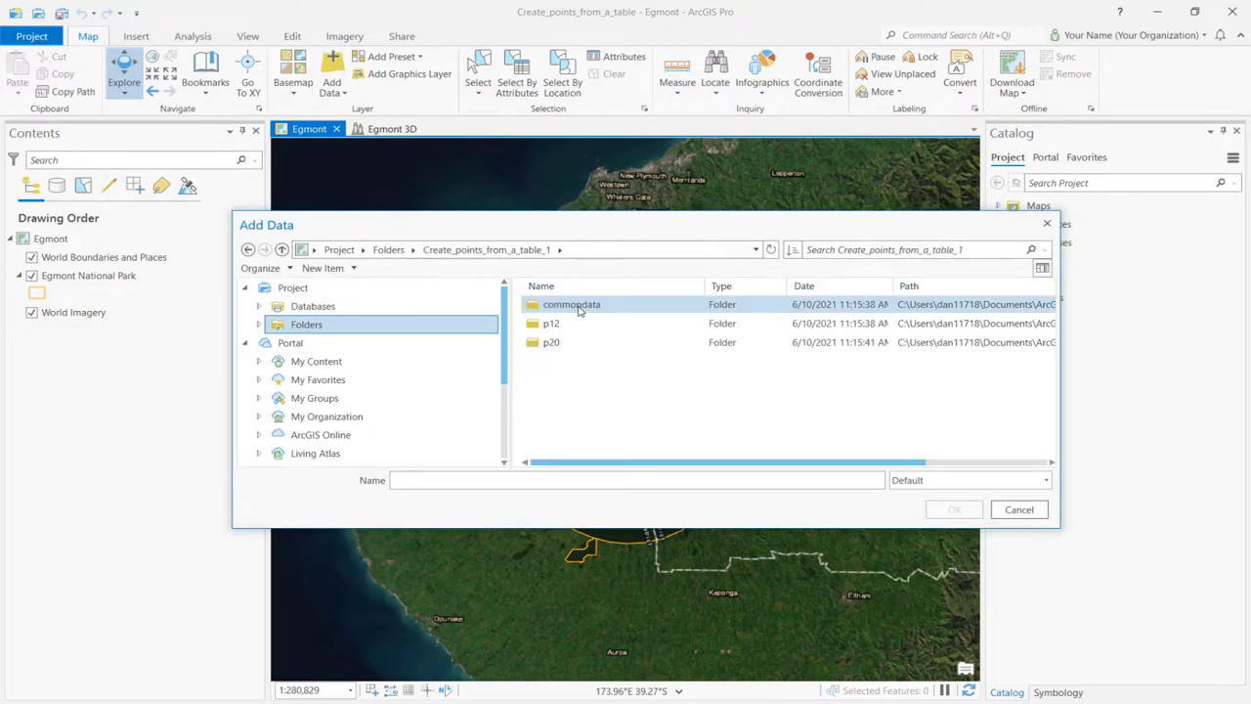
{"action": "double_click", "coordinate": [577, 304]}
{"action": "double_click", "coordinate": [576, 305]}
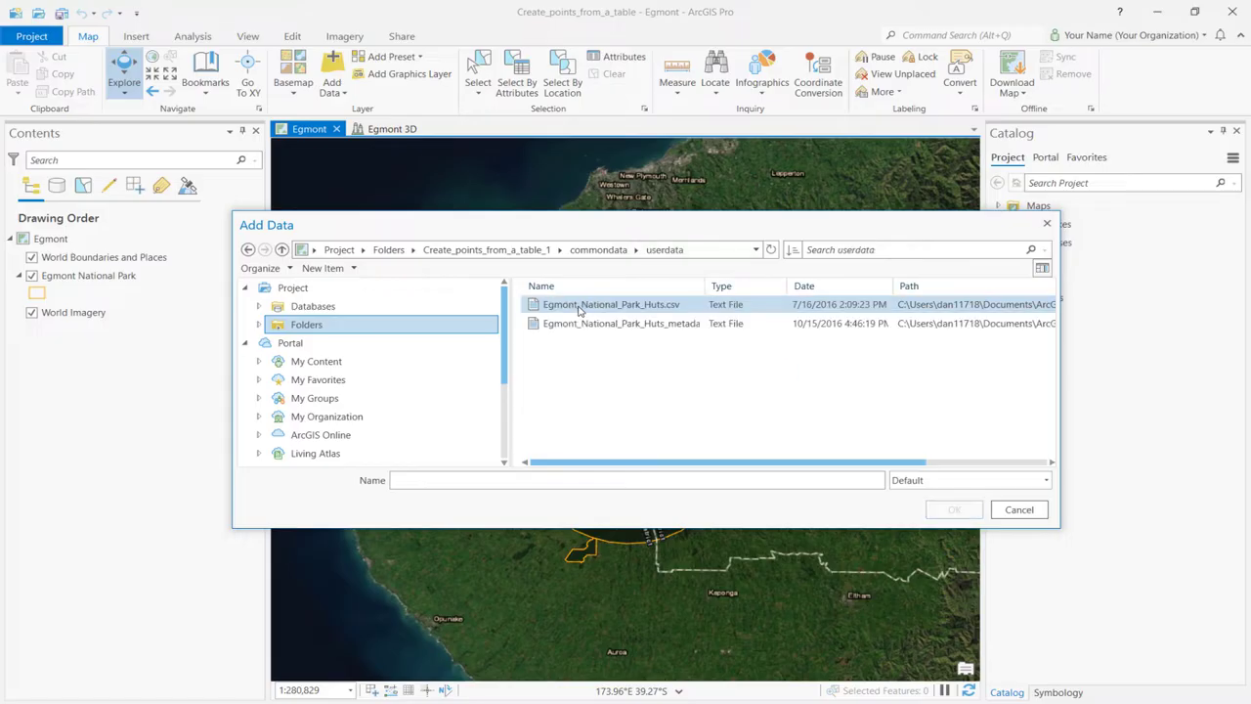
{"action": "left_click", "coordinate": [580, 308]}
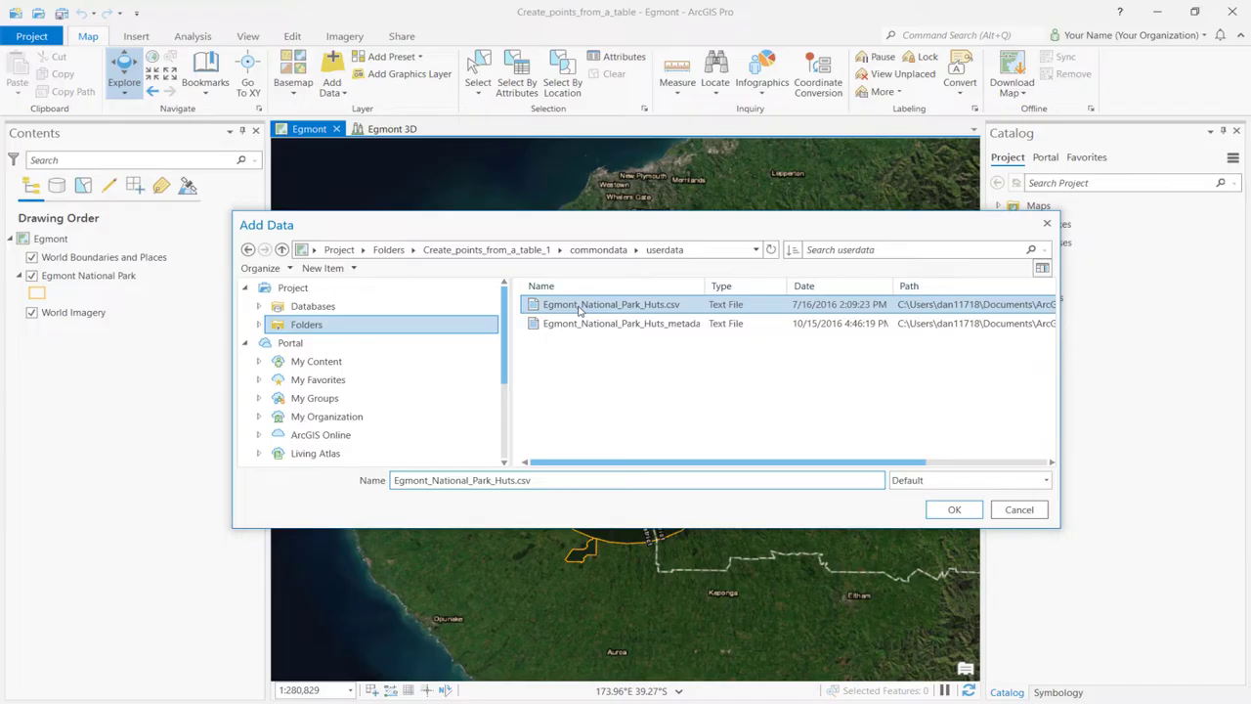
{"action": "left_click", "coordinate": [950, 511]}
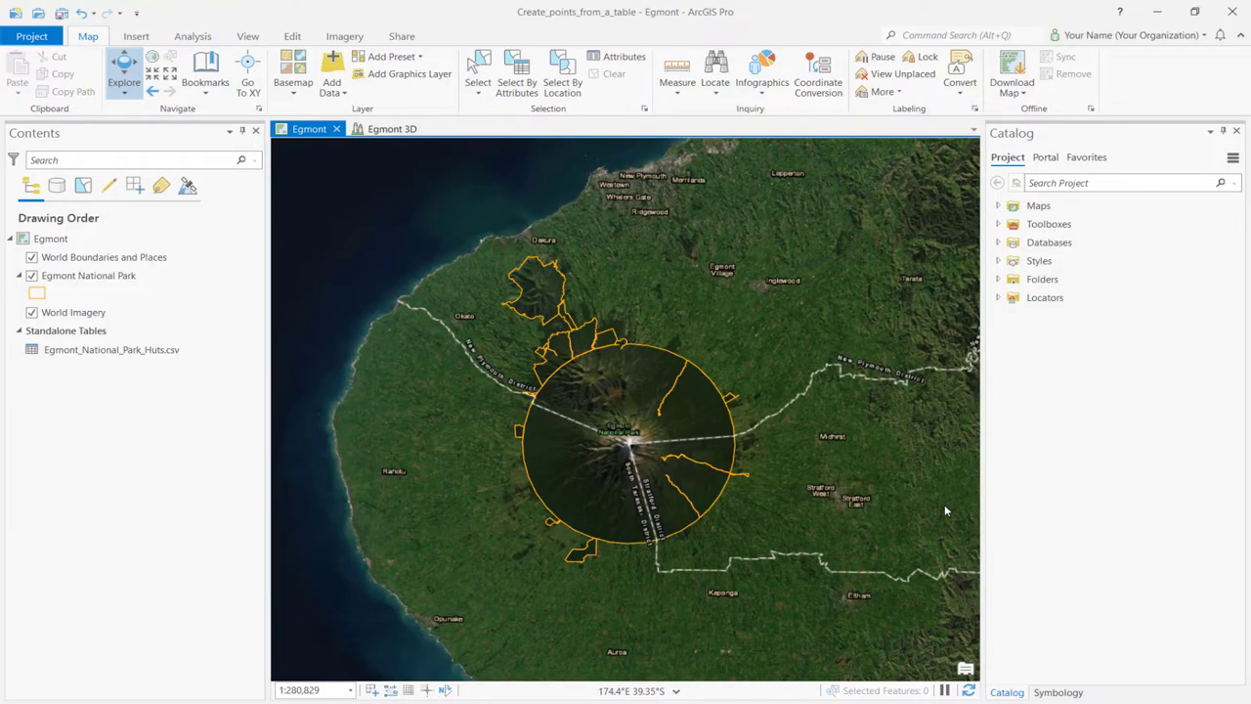
Step: Open the huts table to check its names and latitude-longitude values, then close it
{"action": "left_click", "coordinate": [192, 358]}
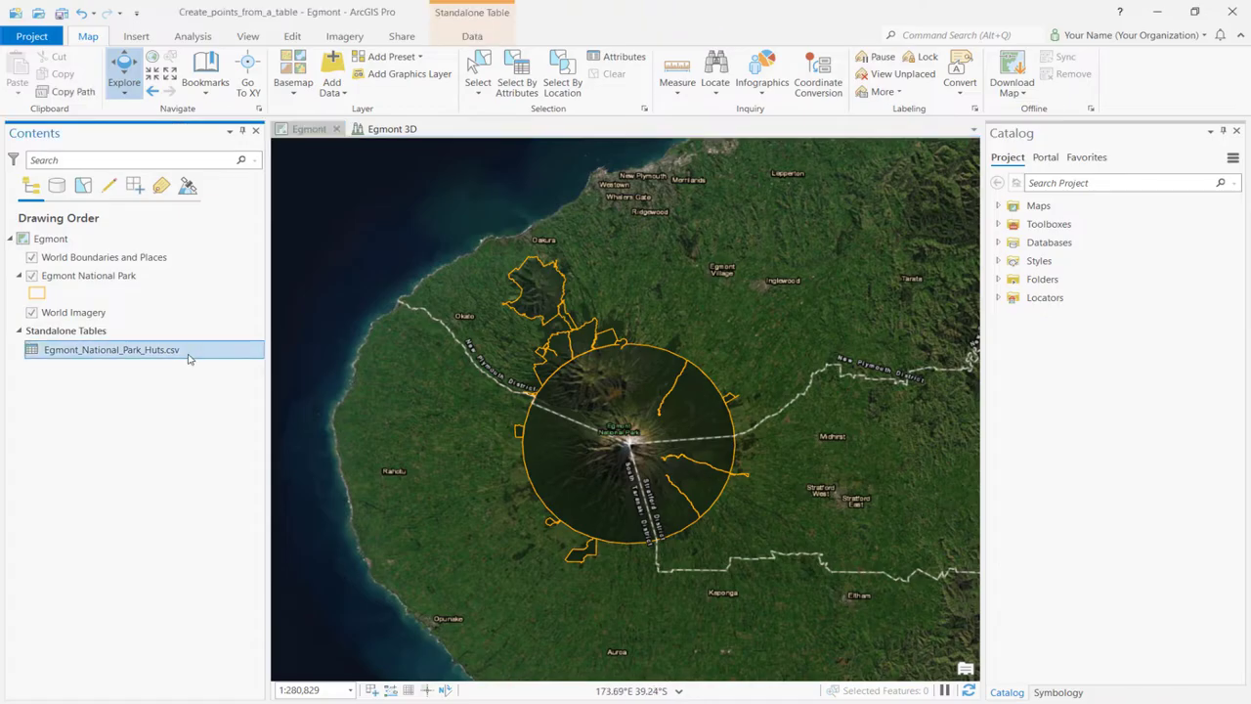
{"action": "right_click", "coordinate": [190, 358]}
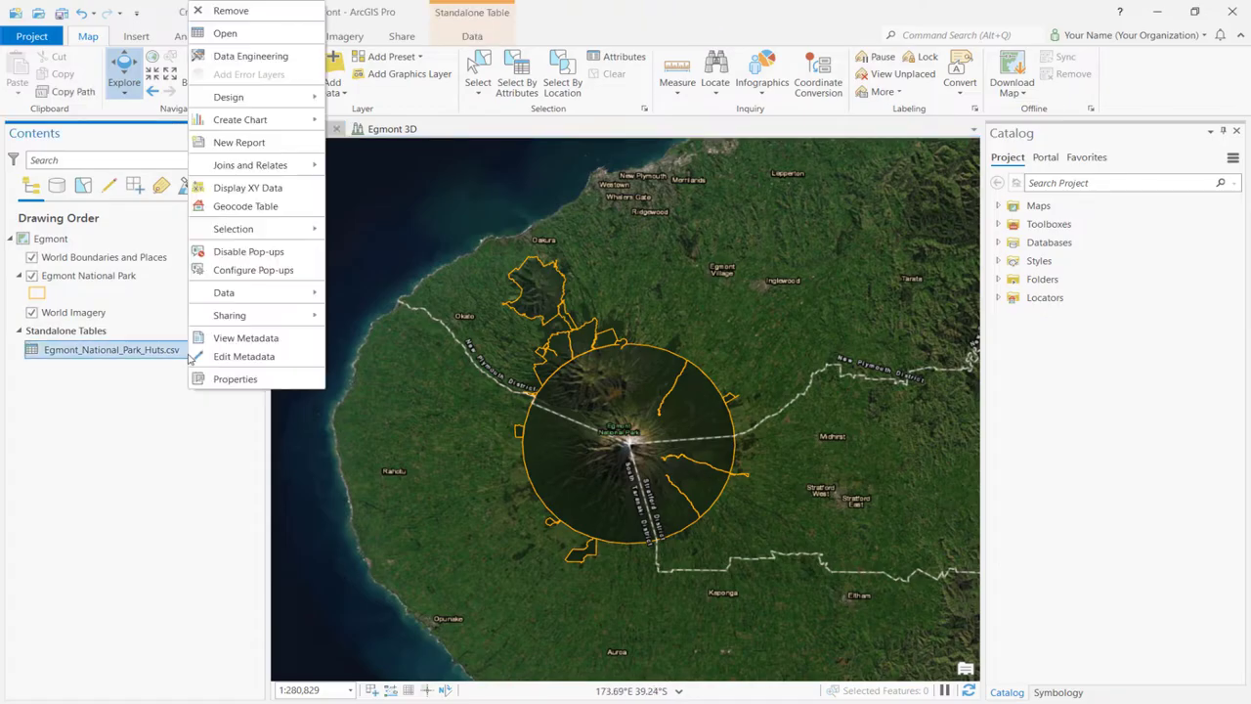
{"action": "left_click", "coordinate": [236, 38]}
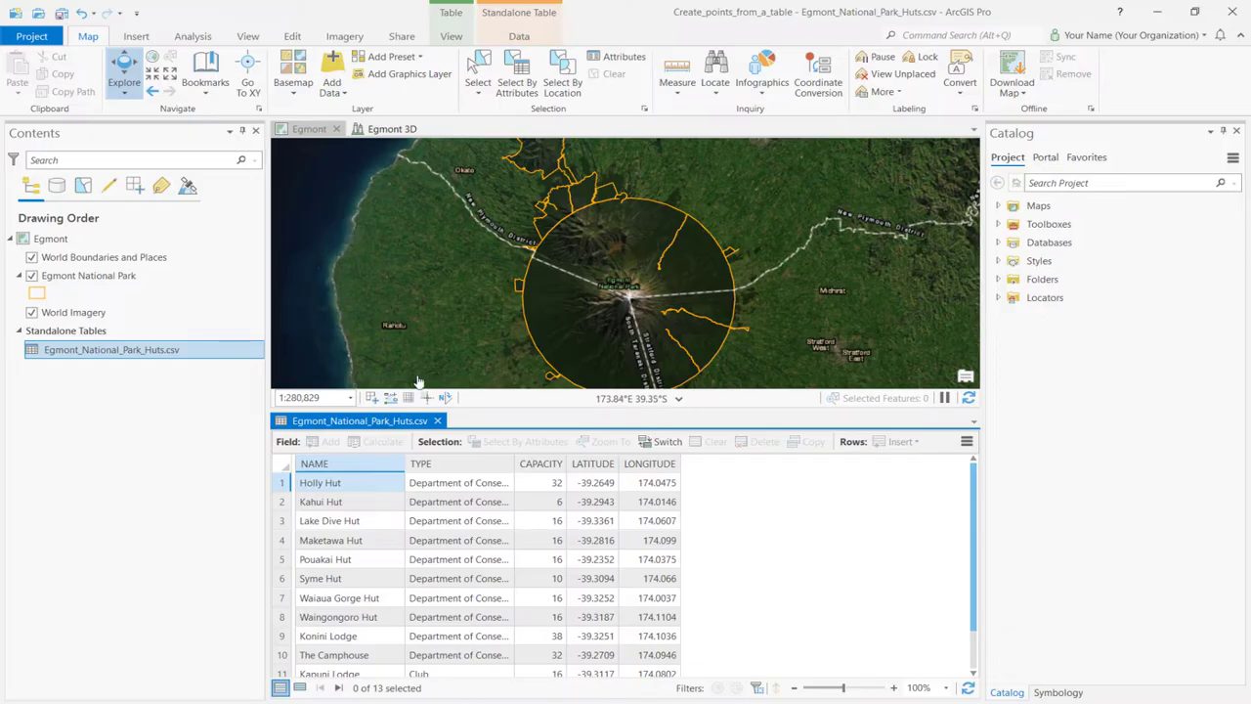
{"action": "left_click", "coordinate": [437, 420]}
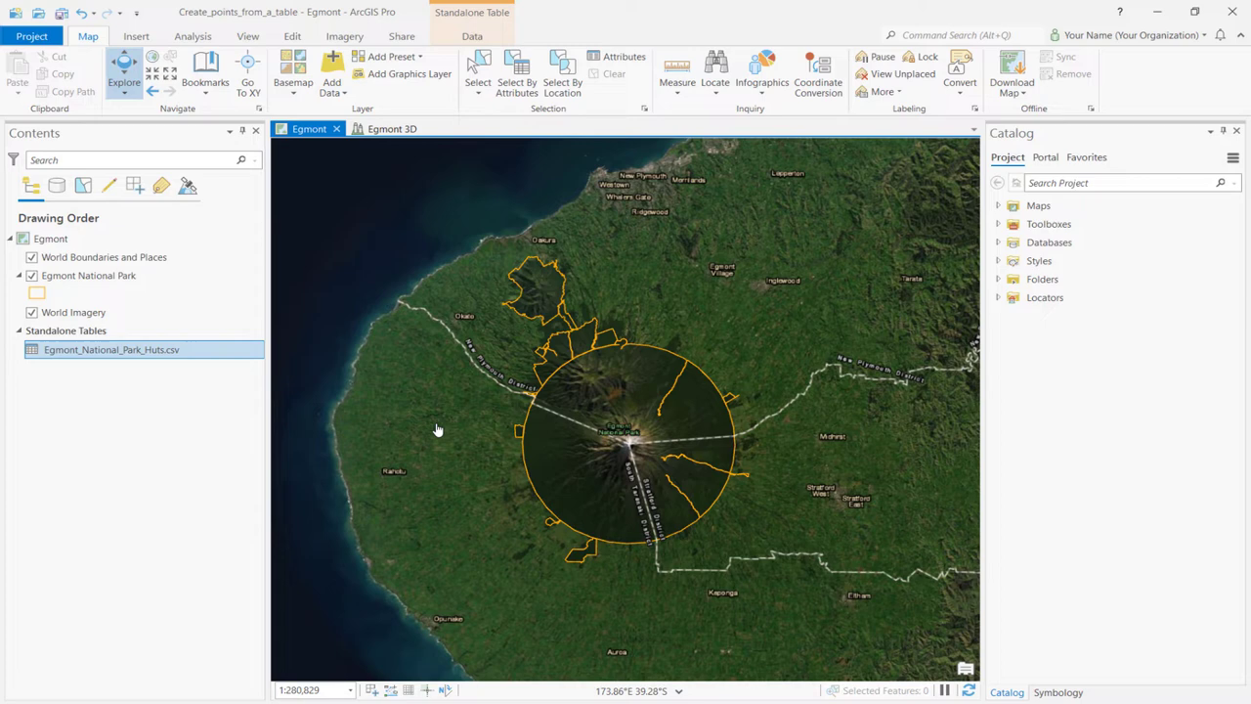
Step: Run Display XY Data on the huts table using LONGITUDE/LATITUDE, naming the output ENP_Lodgings
{"action": "right_click", "coordinate": [197, 358]}
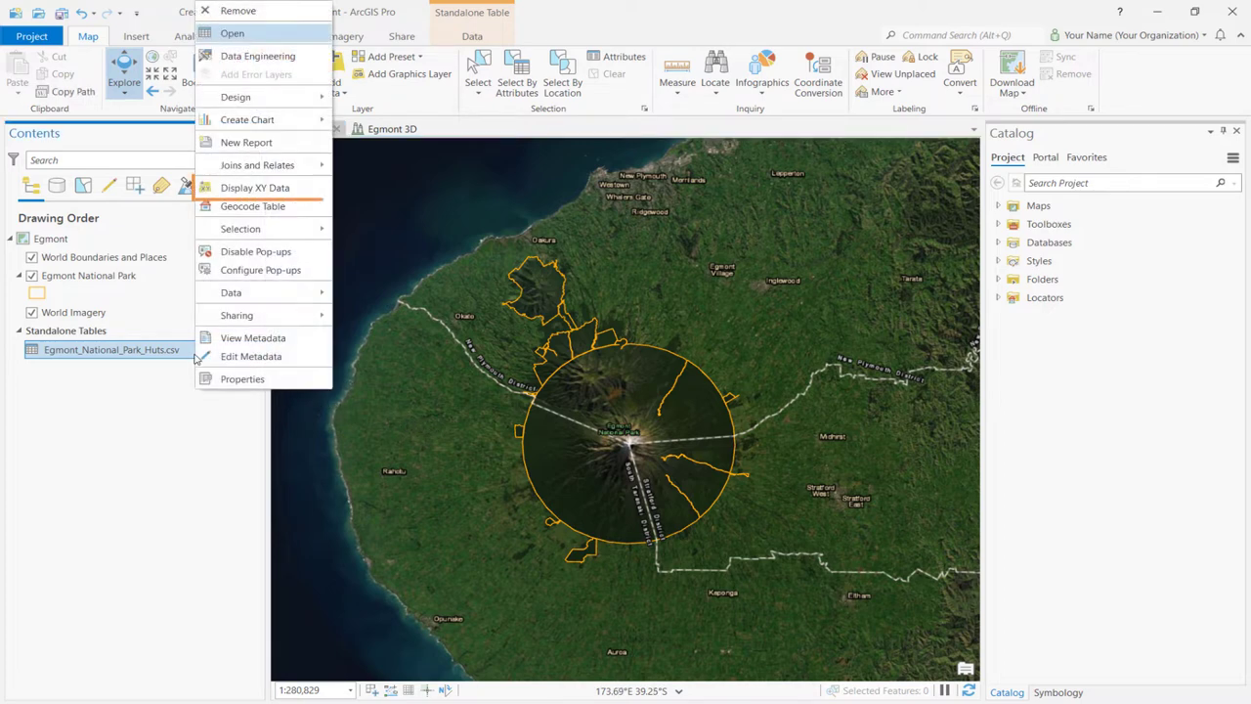
{"action": "left_click", "coordinate": [244, 194]}
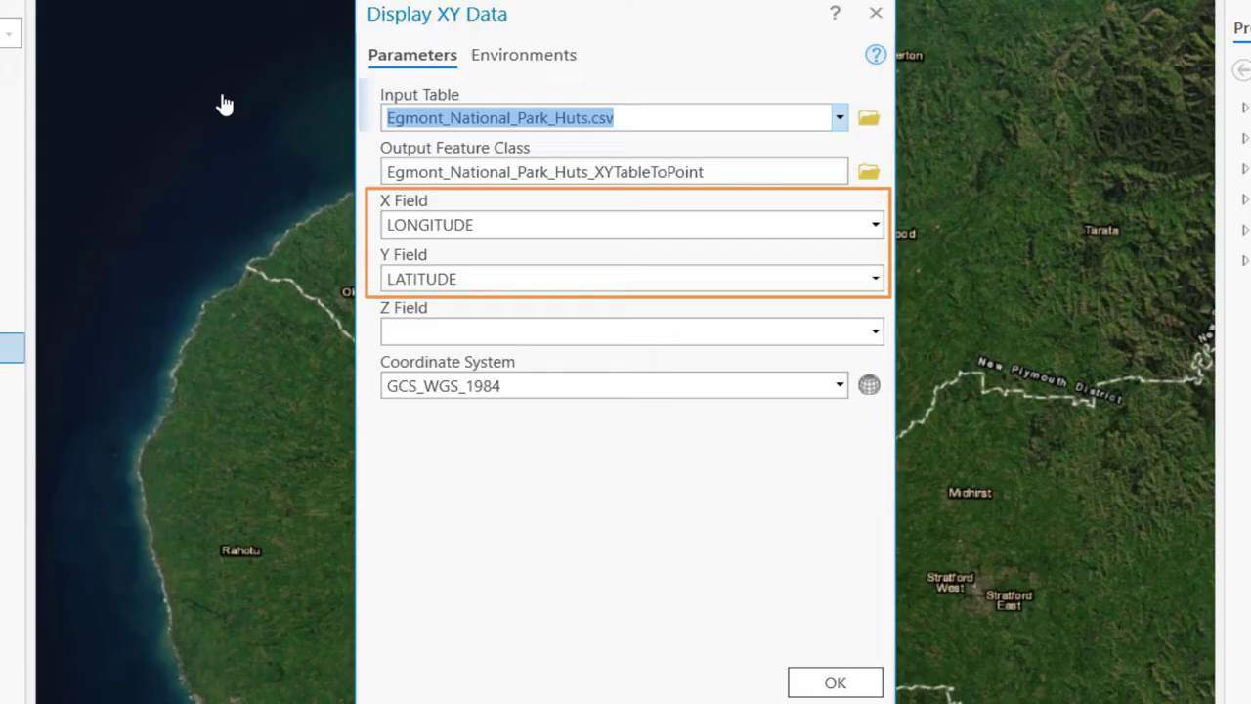
{"action": "left_click", "coordinate": [426, 172]}
{"action": "double_click", "coordinate": [529, 172]}
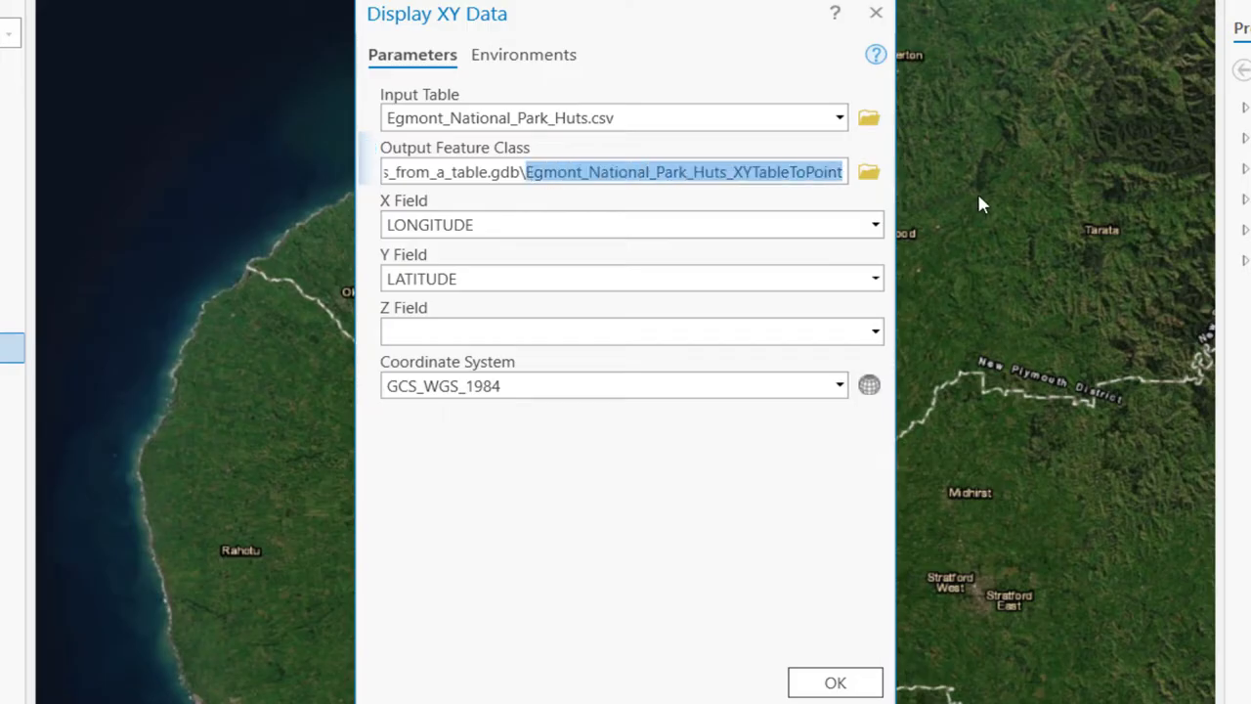
{"action": "key", "text": "BackSpace"}
{"action": "type", "text": "ENP_Lodgings"}
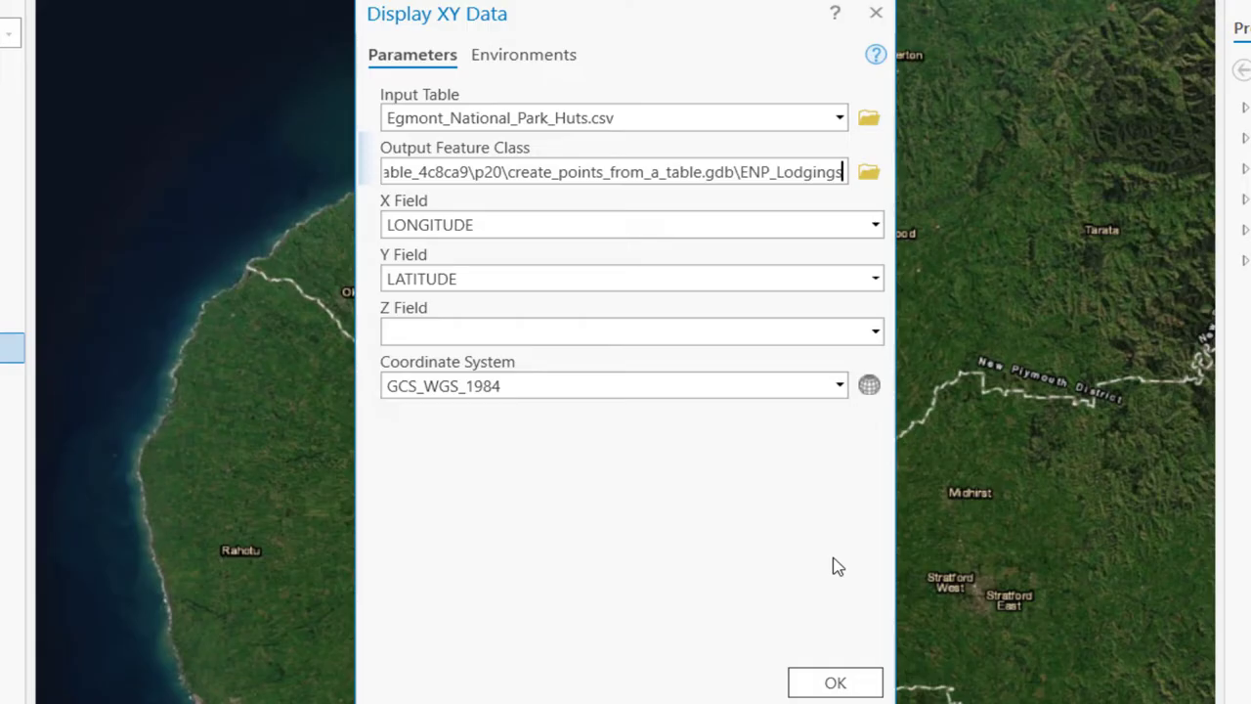
{"action": "left_click", "coordinate": [834, 682]}
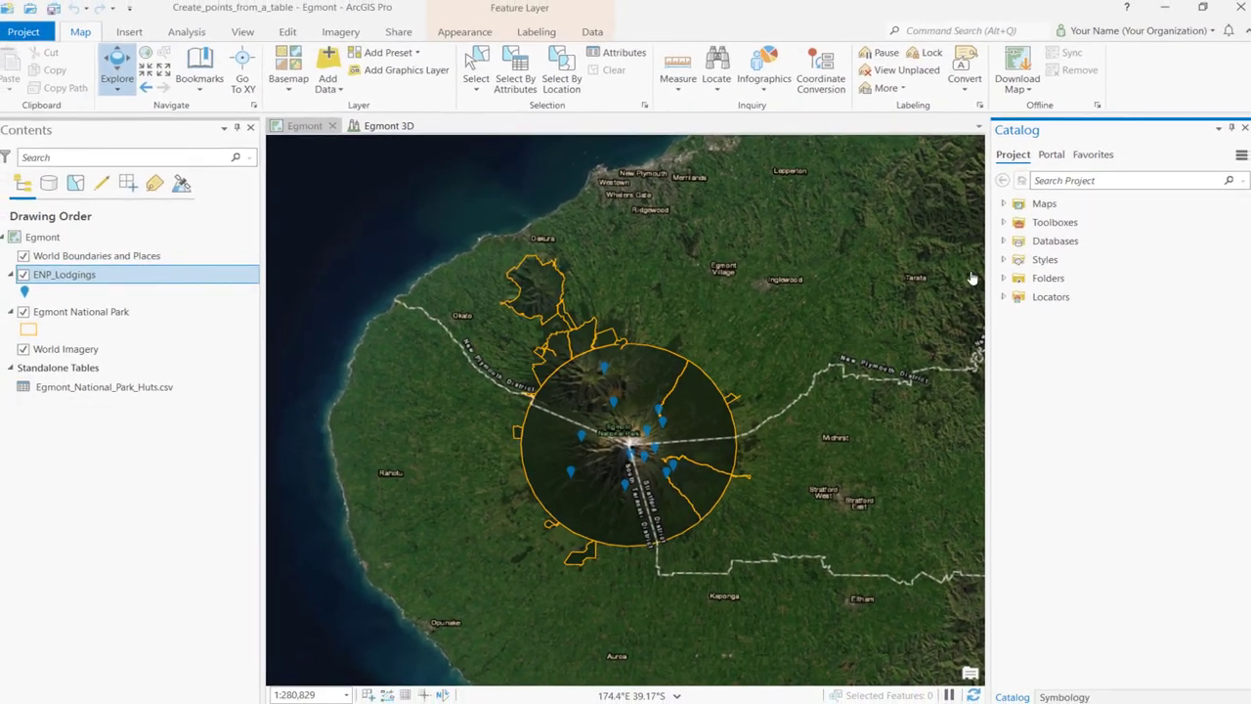
Step: Locate and select ENP_Lodgings under Databases > create_points_from_a_table.gdb in Catalog
{"action": "left_click", "coordinate": [1003, 240]}
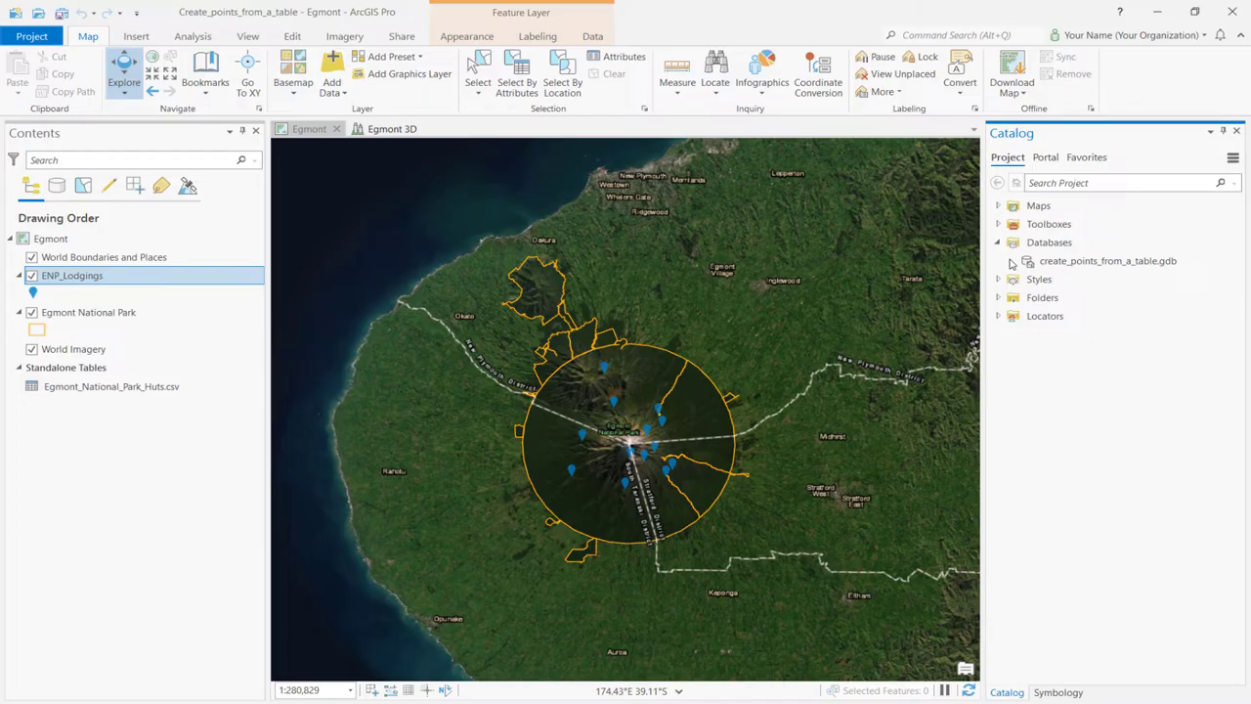
{"action": "left_click", "coordinate": [1011, 262]}
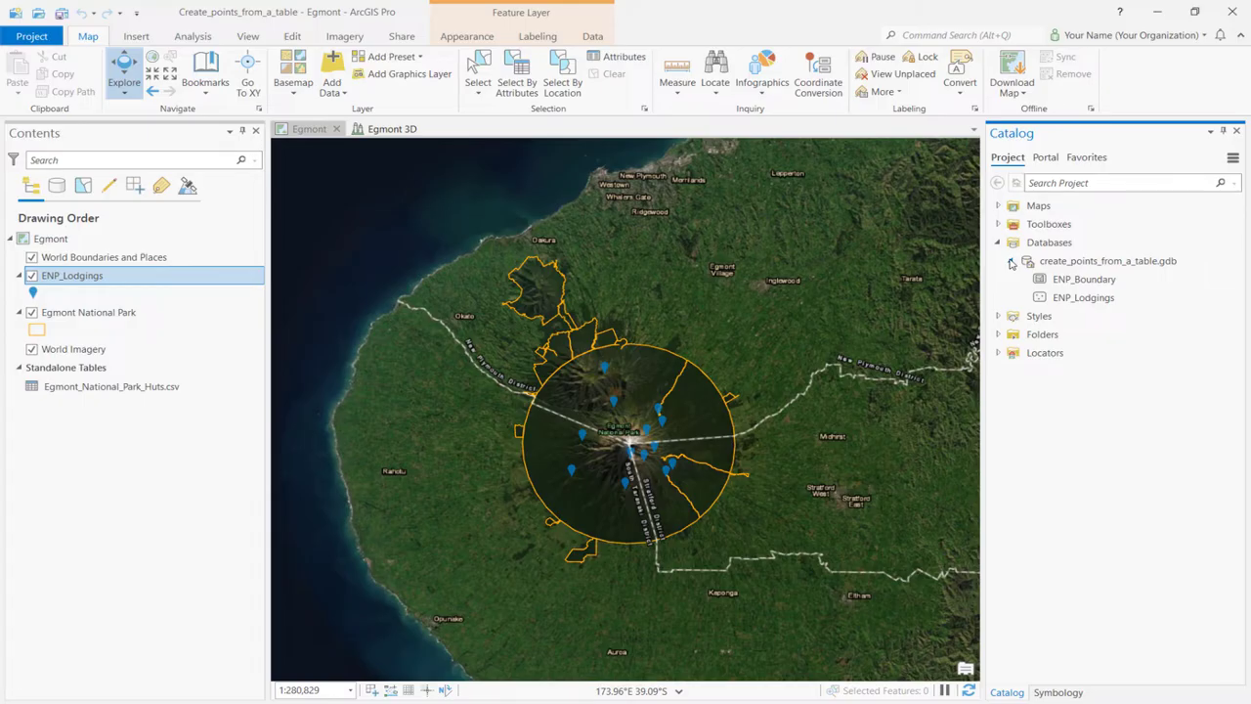
{"action": "left_click", "coordinate": [1075, 298]}
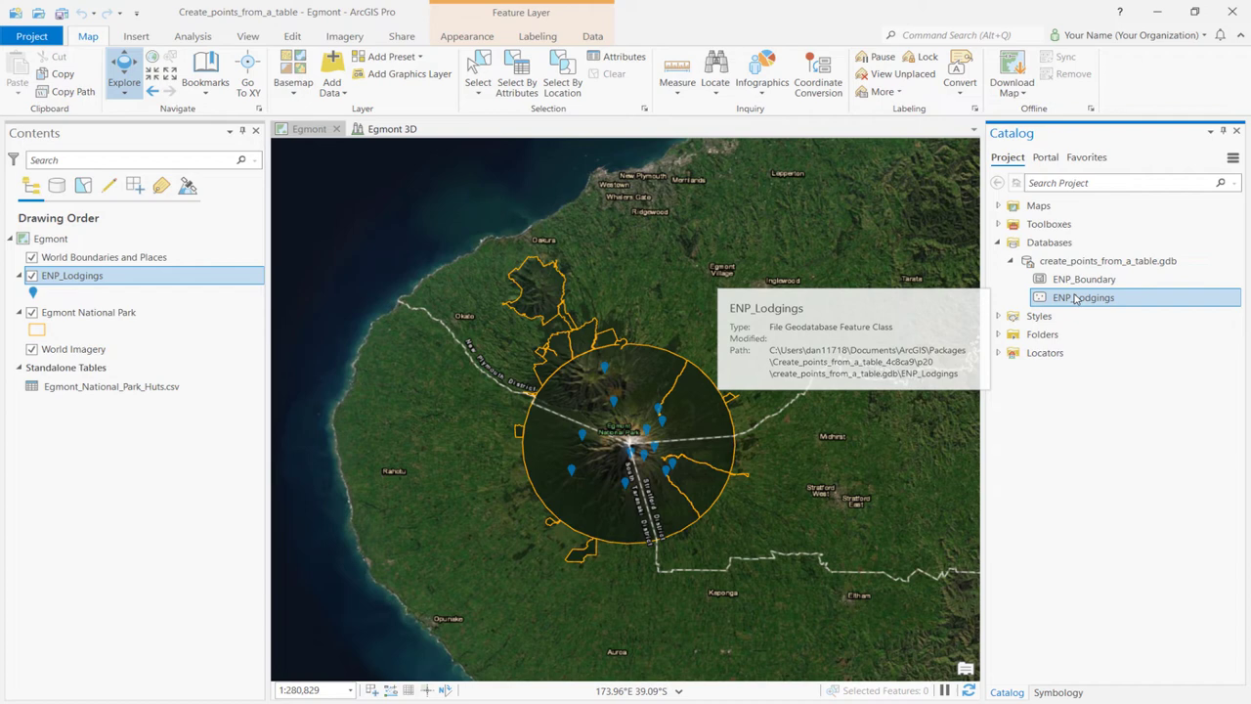
Step: In ENP_Lodgings Edit Metadata, add a use limitation reading 'Creative Commons Attribution 3.0 New Zealand'
{"action": "right_click", "coordinate": [1076, 298]}
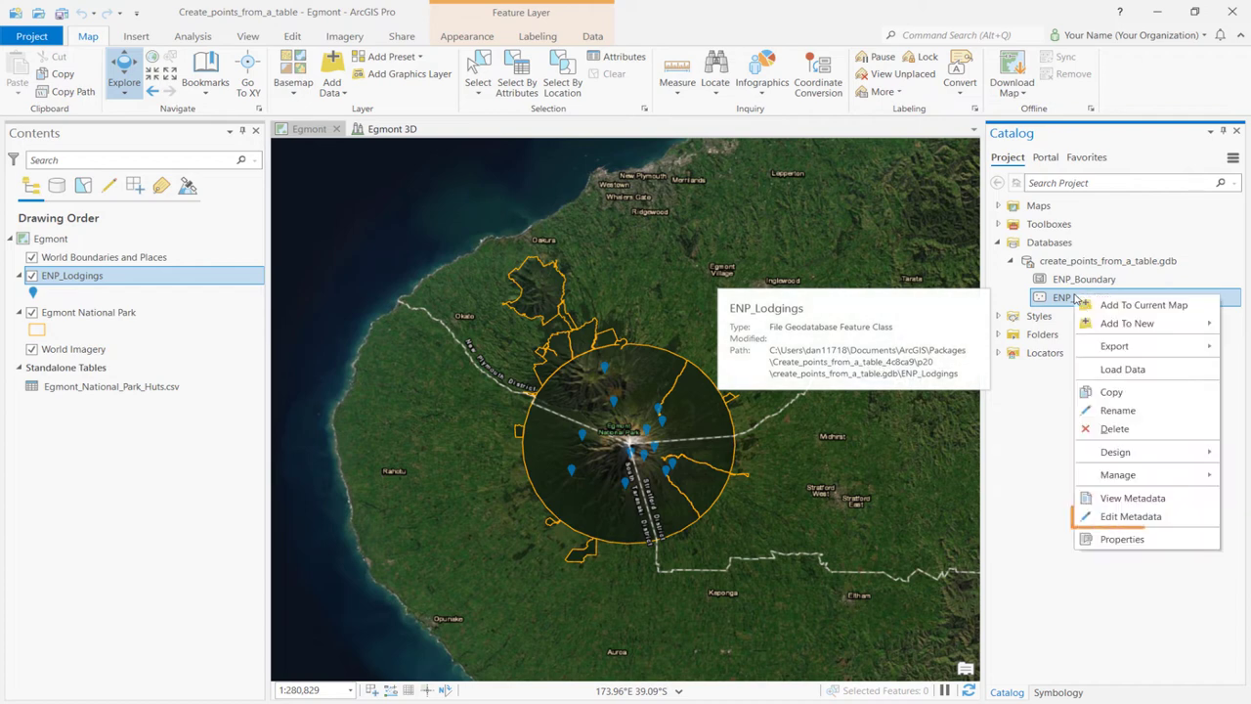
{"action": "left_click", "coordinate": [1117, 518]}
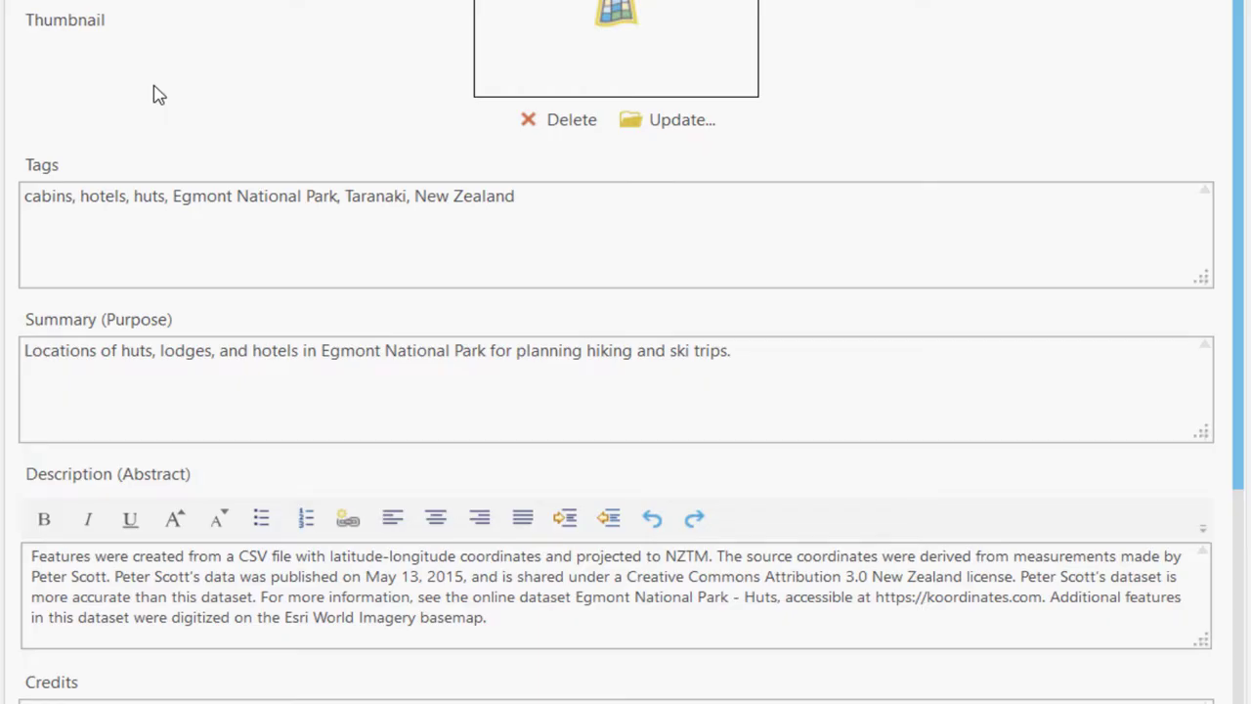
{"action": "scroll", "coordinate": [153, 94], "scroll_direction": "down", "scroll_amount": 4}
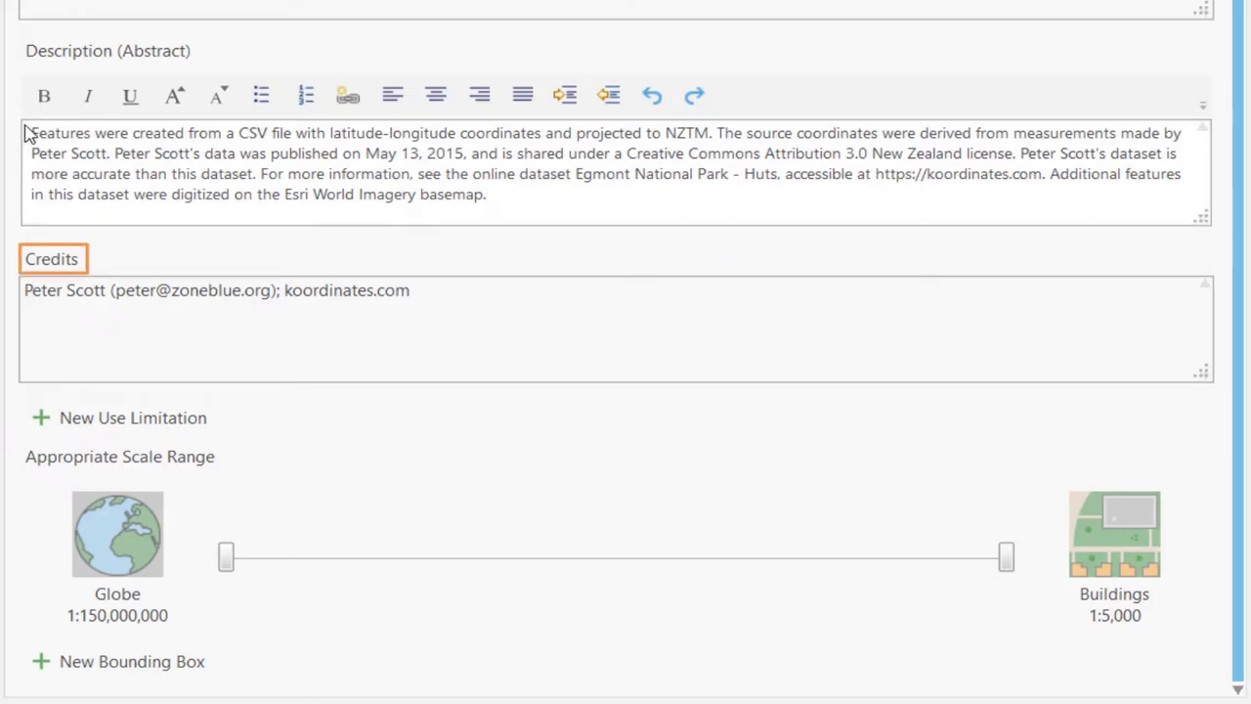
{"action": "left_click", "coordinate": [82, 420]}
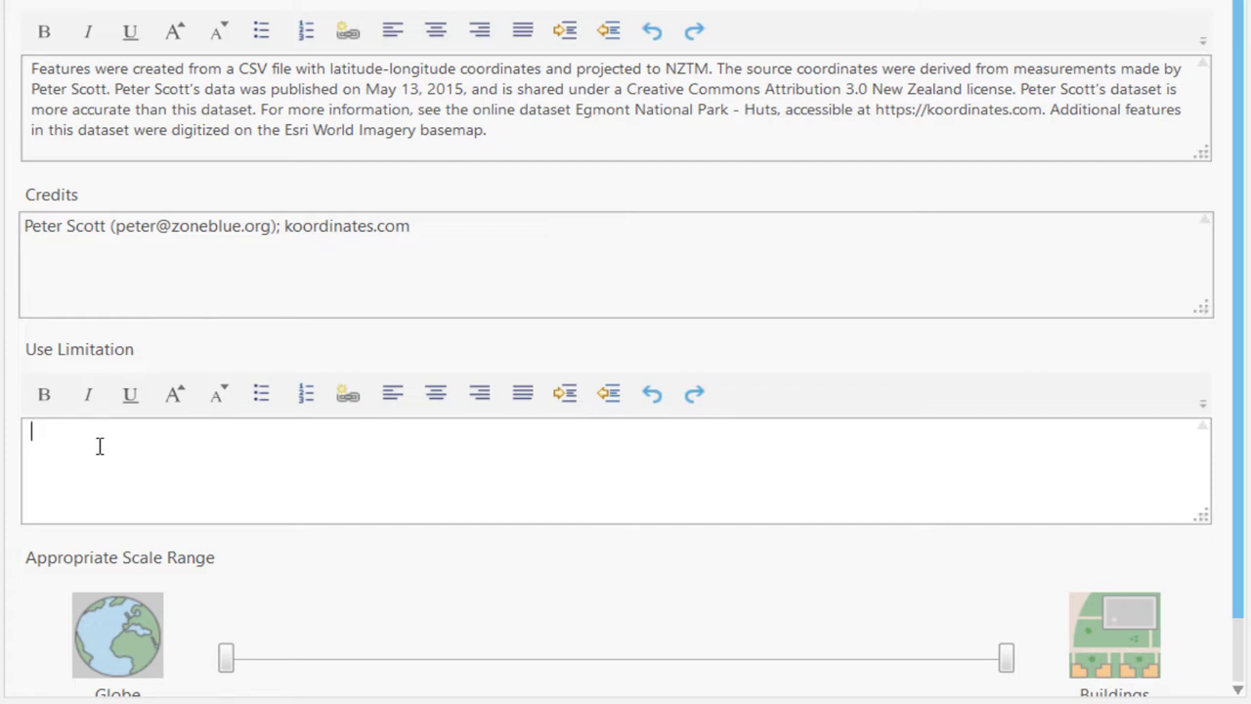
{"action": "left_click", "coordinate": [102, 447]}
{"action": "type", "text": "Creative Commons Attribution 3.0 New Ze"}
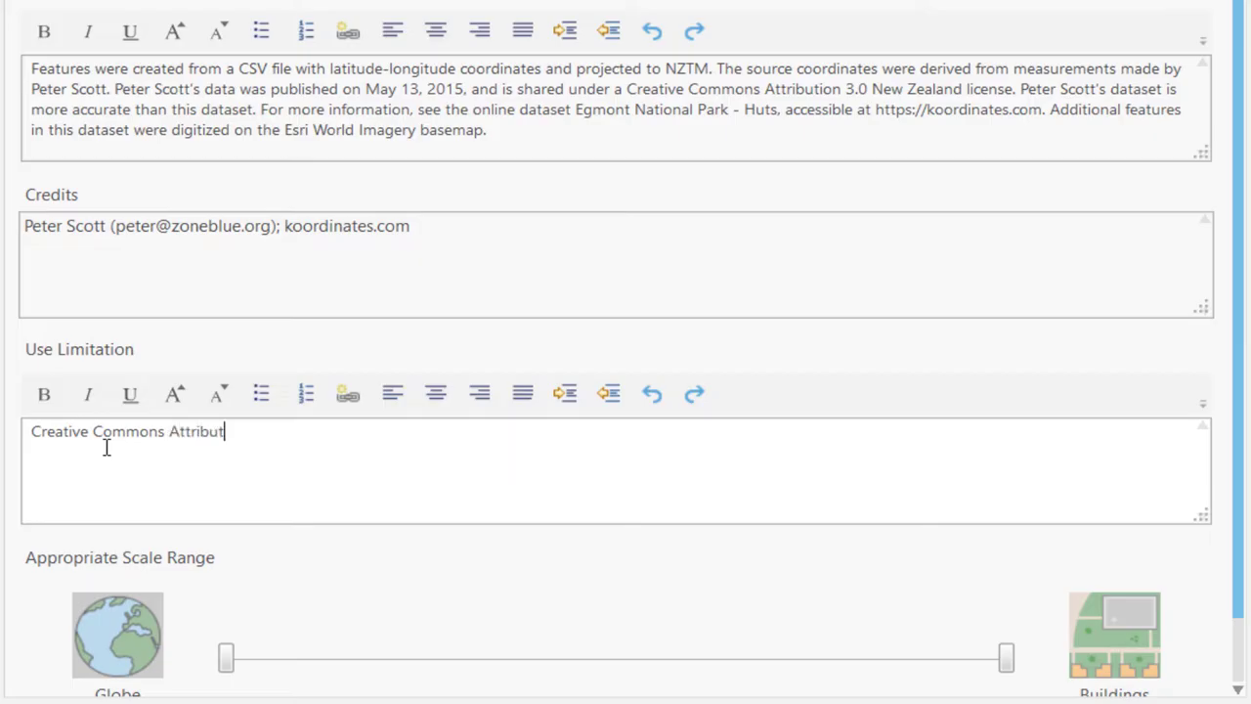
{"action": "type", "text": "aland"}
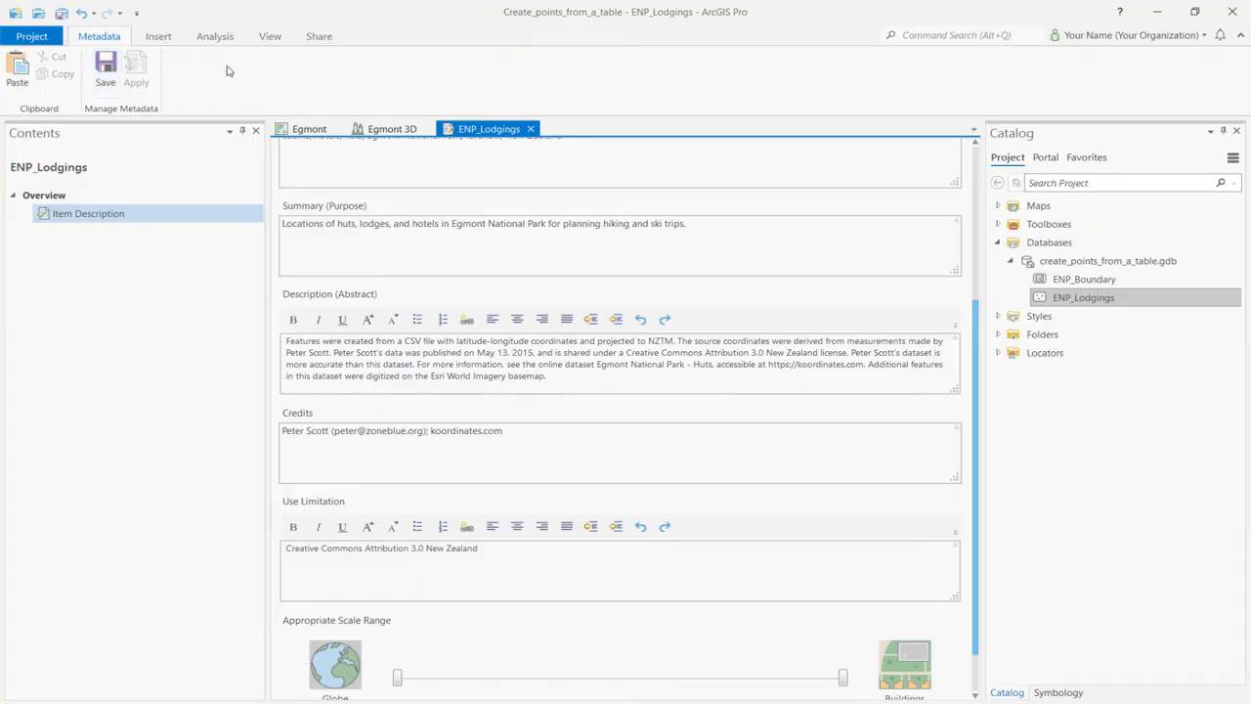
Step: Close the metadata view and zoom the Egmont map in on a single lodging point
{"action": "left_click", "coordinate": [529, 128]}
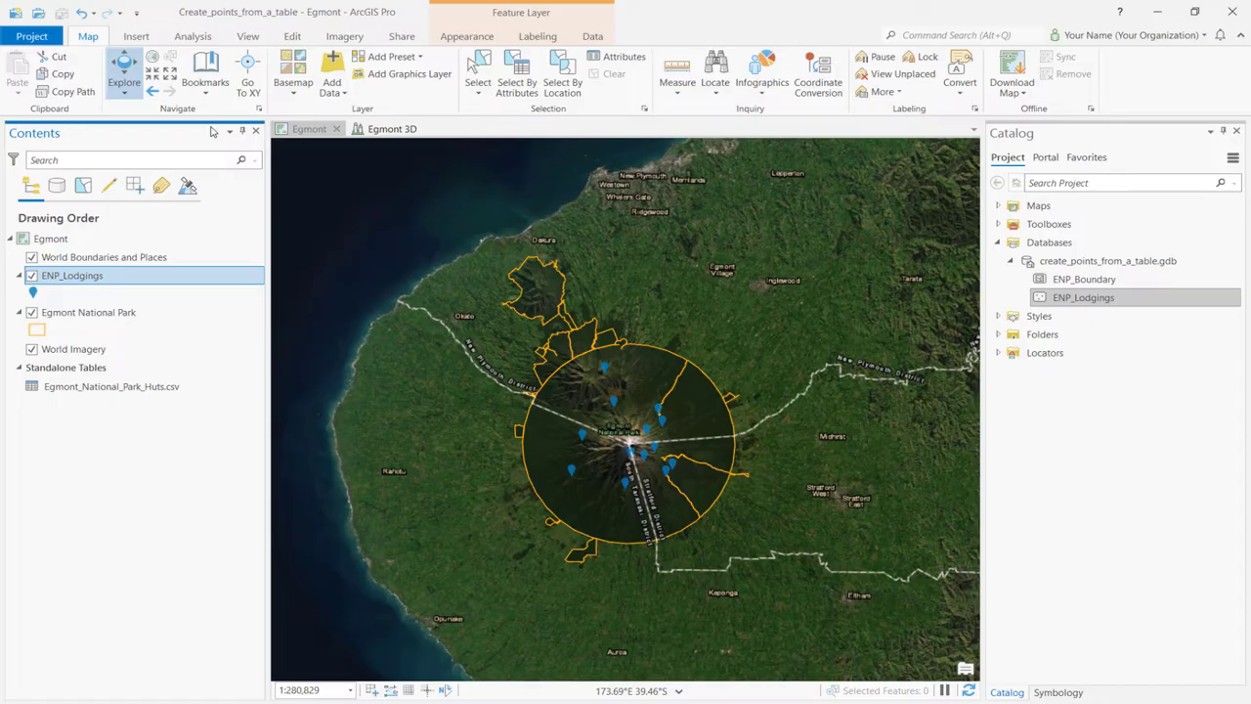
{"action": "scroll", "coordinate": [611, 403], "scroll_direction": "up", "scroll_amount": 3}
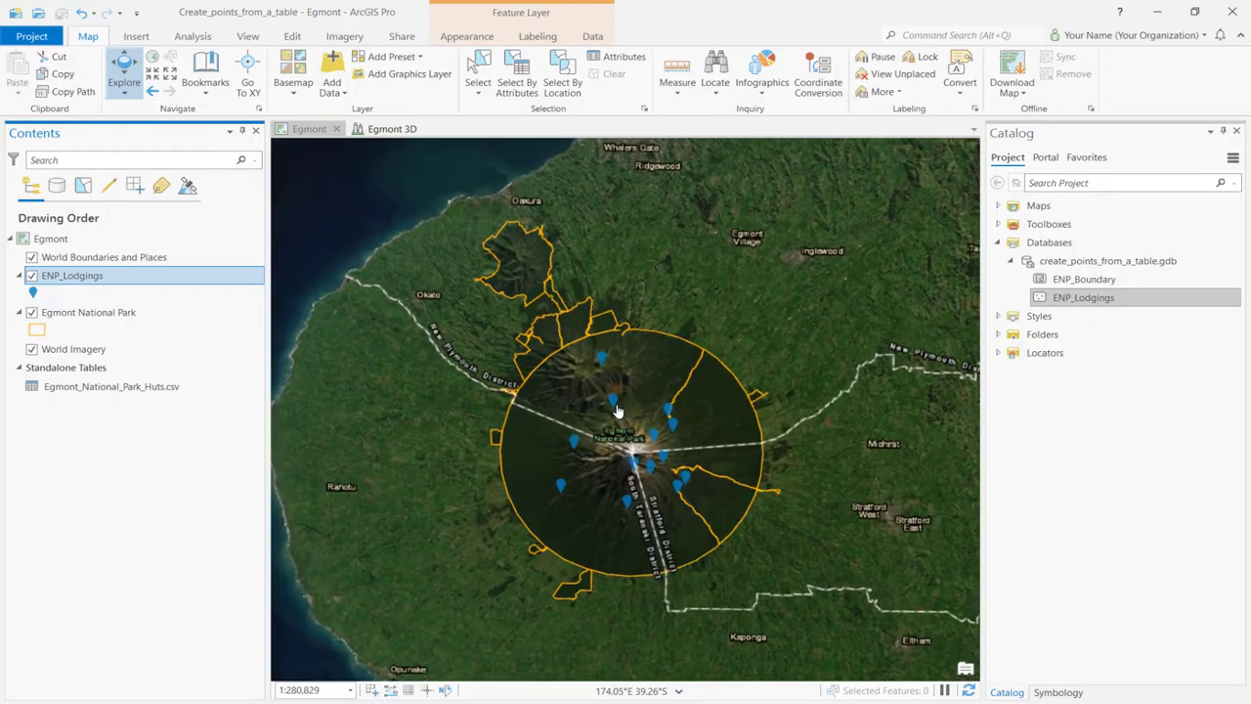
{"action": "scroll", "coordinate": [611, 403], "scroll_direction": "up", "scroll_amount": 5}
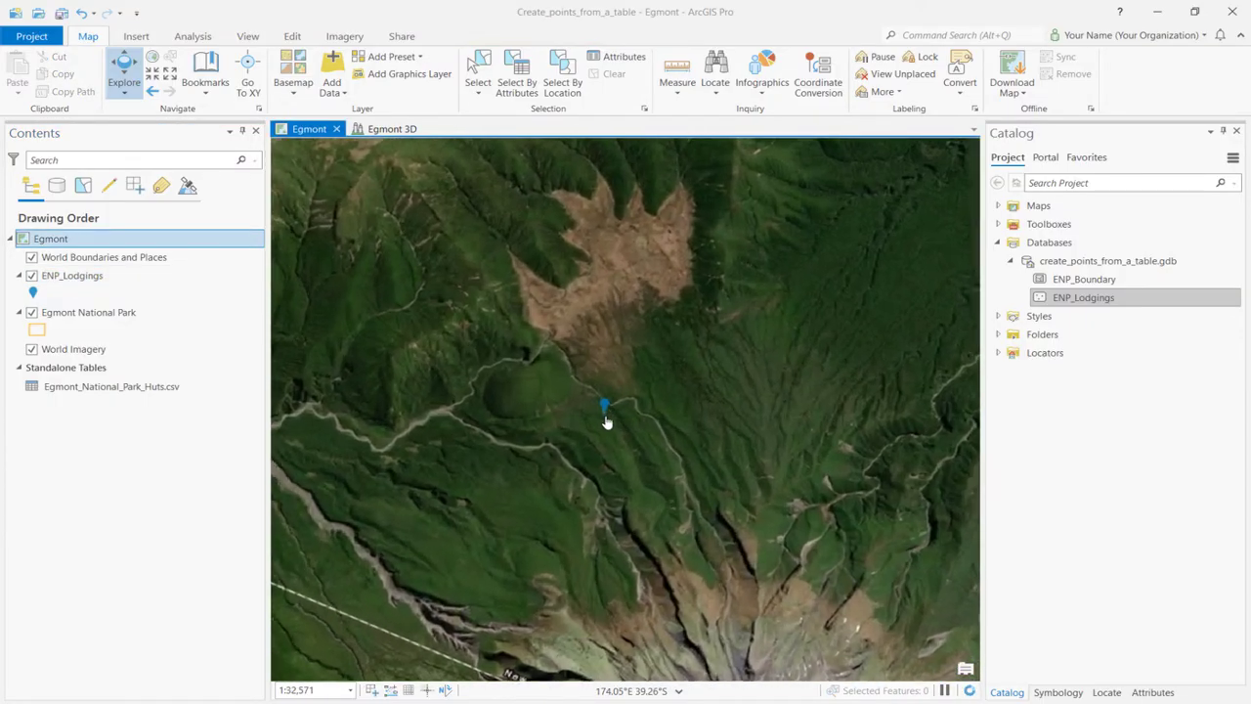
{"action": "scroll", "coordinate": [605, 420], "scroll_direction": "up", "scroll_amount": 4}
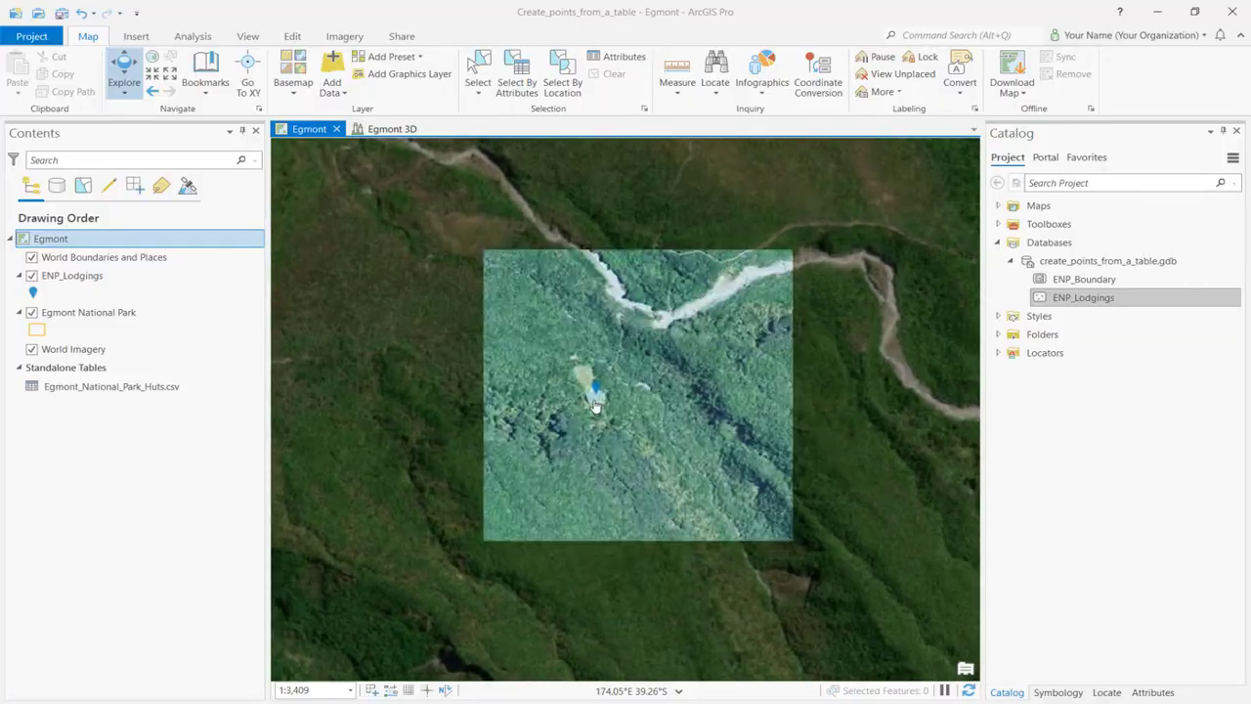
{"action": "scroll", "coordinate": [595, 406], "scroll_direction": "up", "scroll_amount": 2}
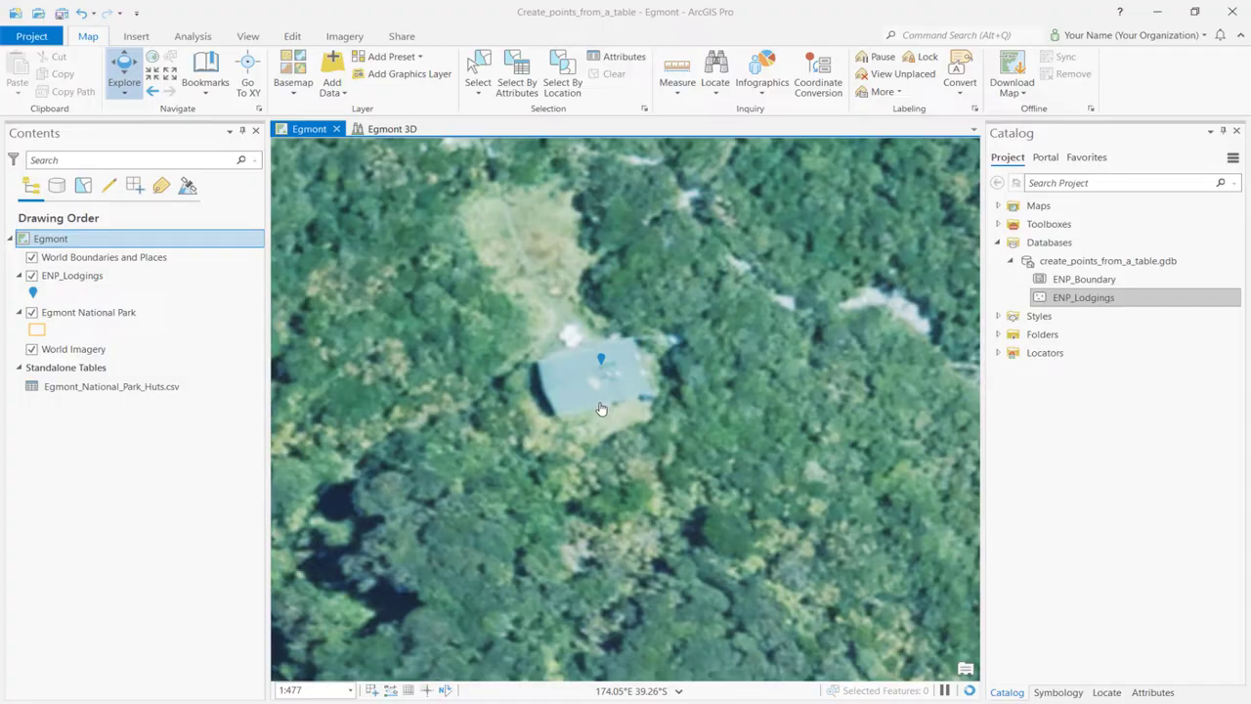
Step: Rename the ENP_Lodgings layer to Lodgings by deleting the ENP_ prefix in Layer Properties
{"action": "right_click", "coordinate": [88, 279]}
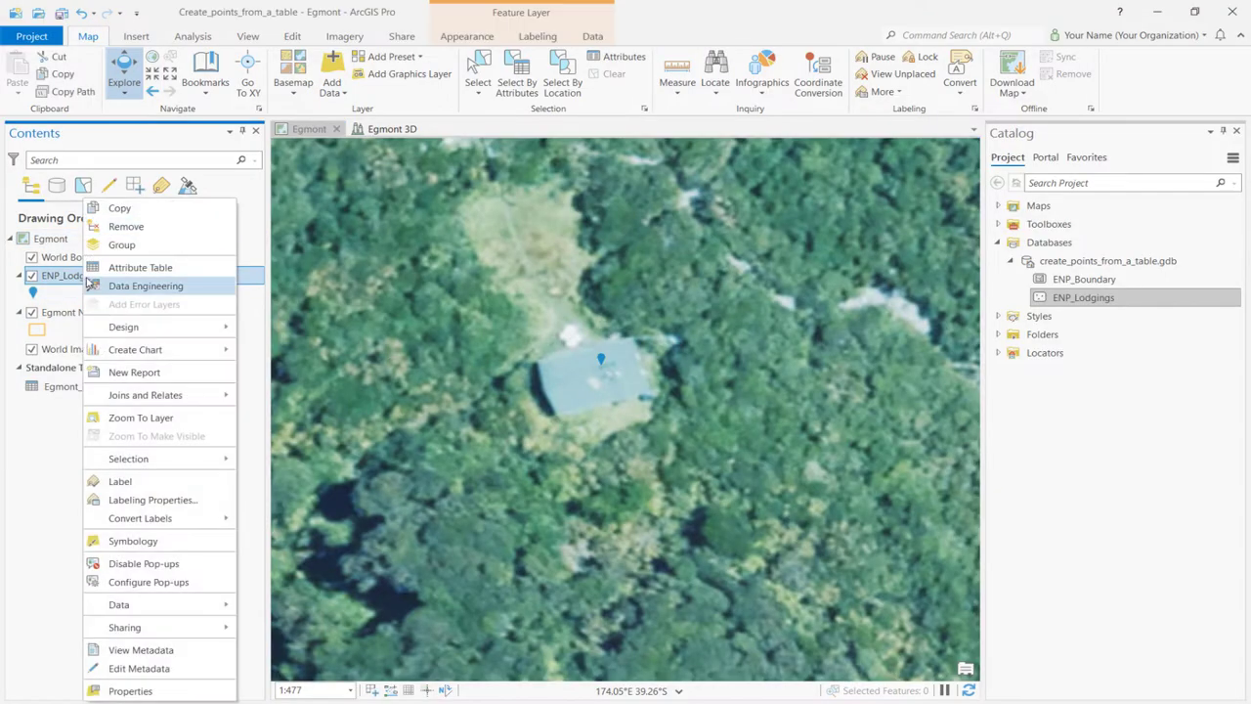
{"action": "left_click", "coordinate": [130, 691]}
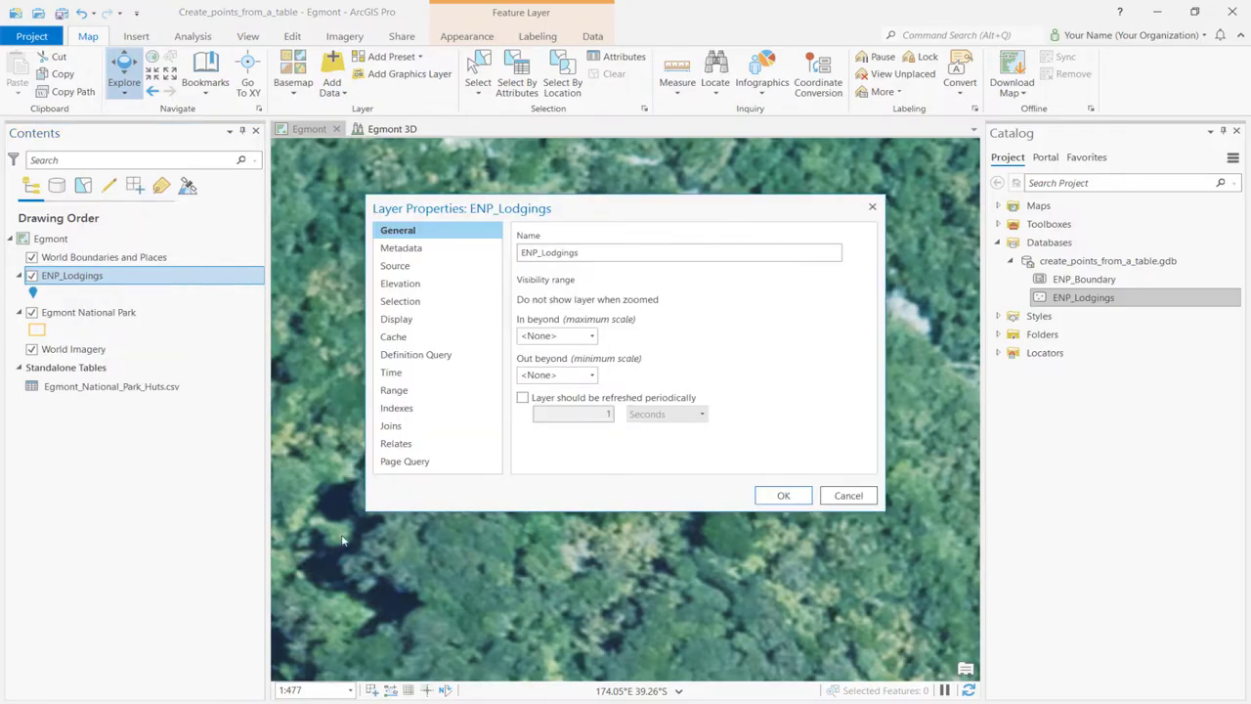
{"action": "left_click_drag", "start_coordinate": [541, 252], "coordinate": [518, 254]}
{"action": "key", "text": "BackSpace"}
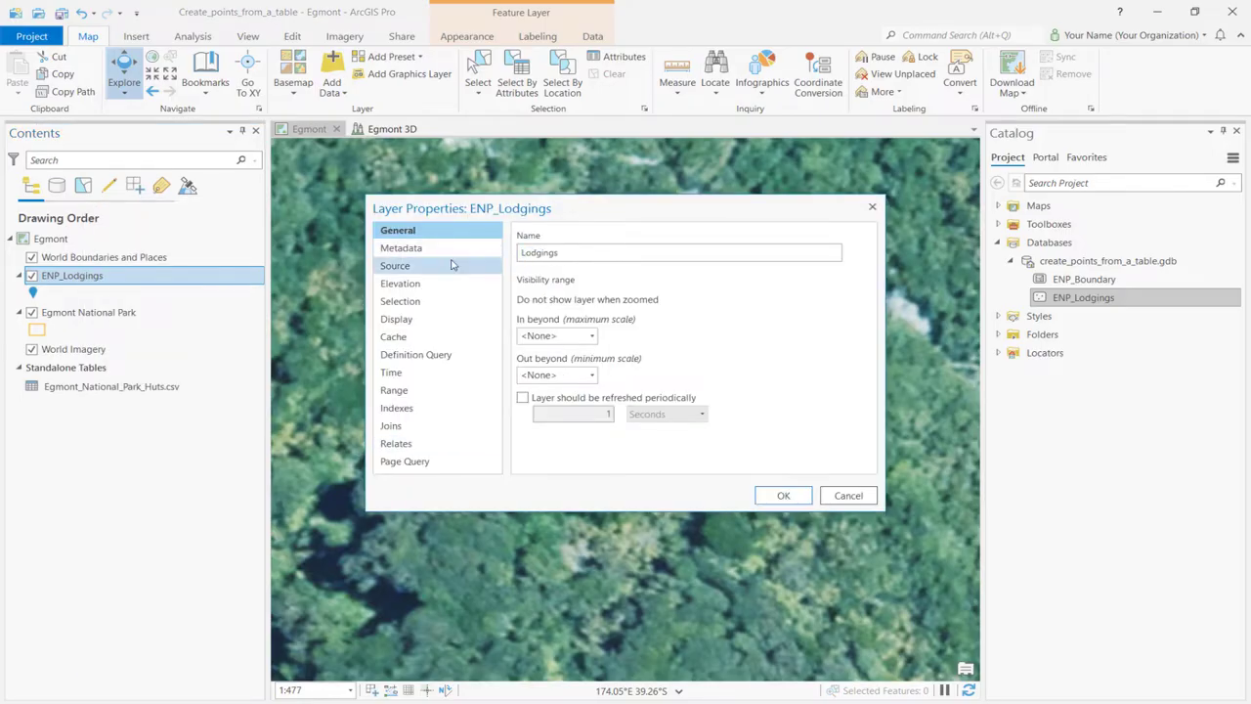
{"action": "left_click", "coordinate": [783, 496]}
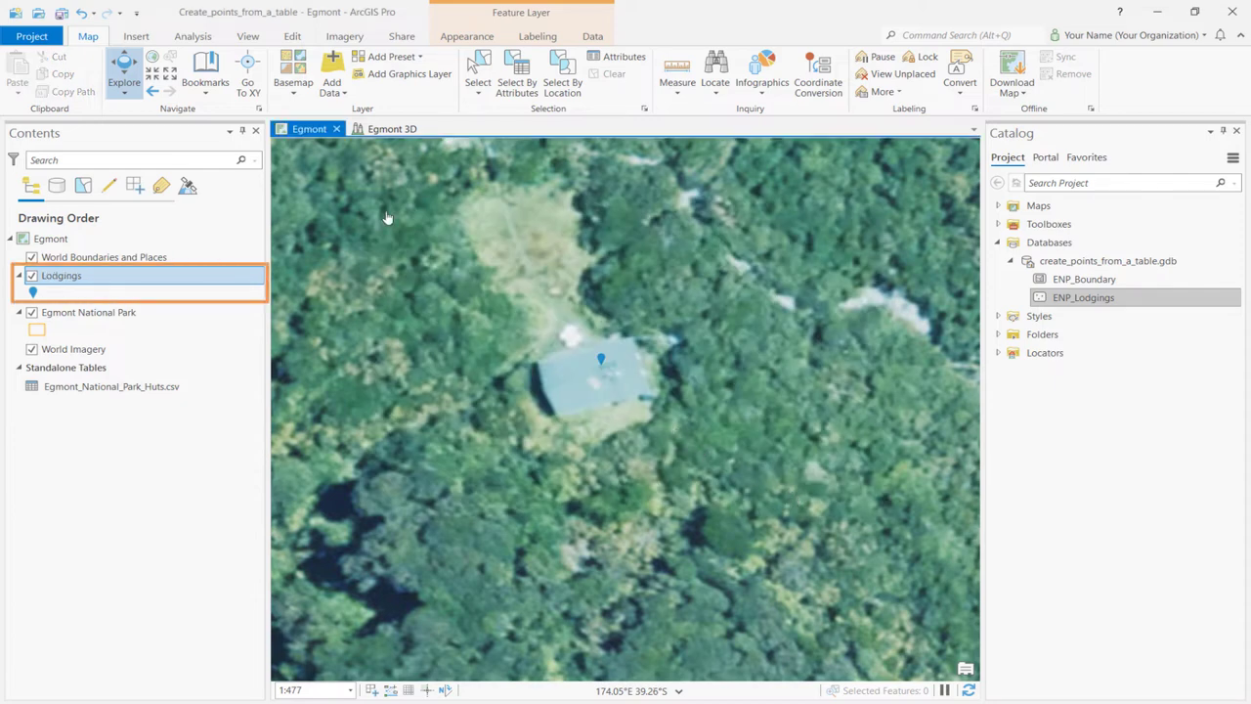
Step: Return to the Egmont National Park bookmark and save the project with Ctrl+S
{"action": "left_click", "coordinate": [213, 76]}
{"action": "left_click", "coordinate": [228, 161]}
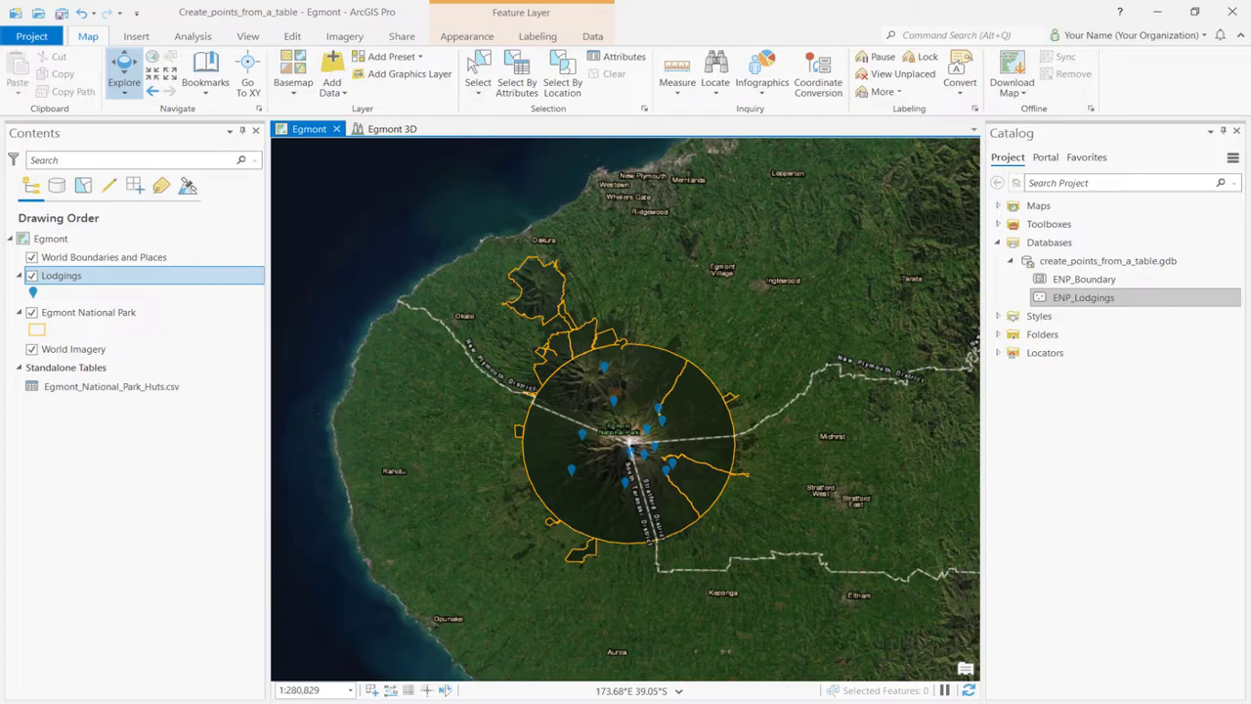
{"action": "key", "text": "ctrl+s"}
Step: Set the Lodgings layer's Out Beyond visibility scale to 1:500,000
{"action": "left_click", "coordinate": [458, 39]}
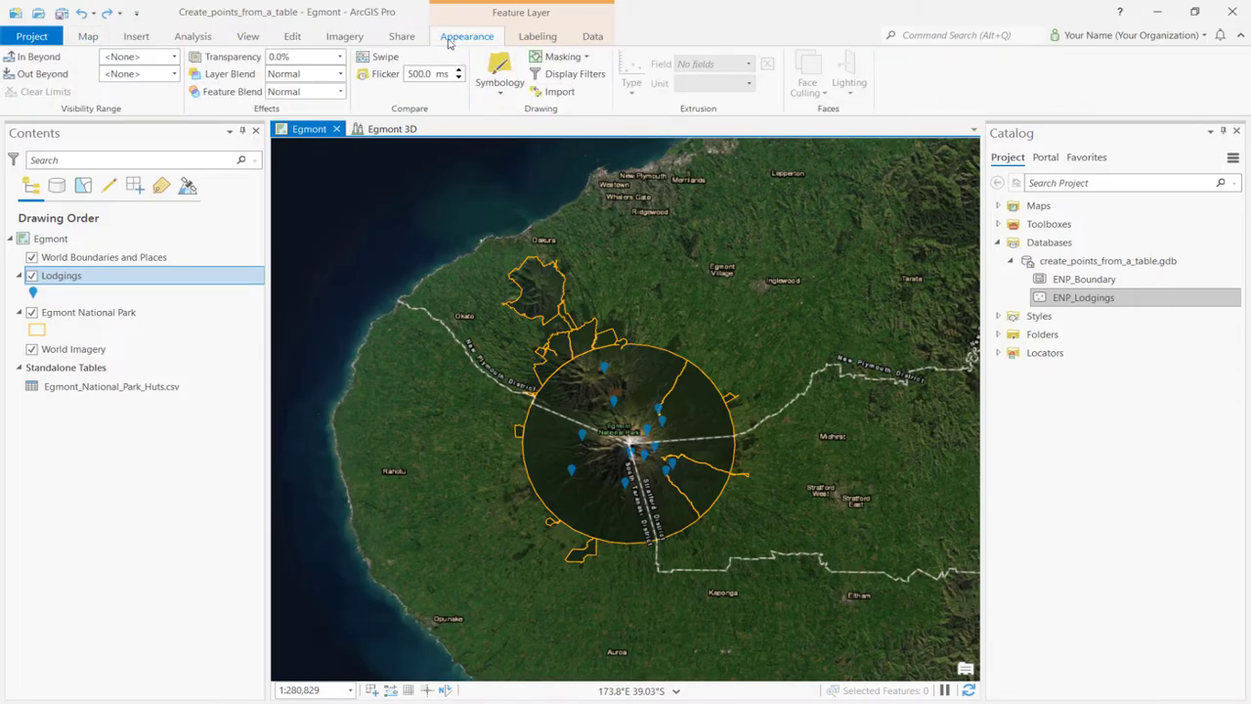
{"action": "left_click", "coordinate": [174, 73]}
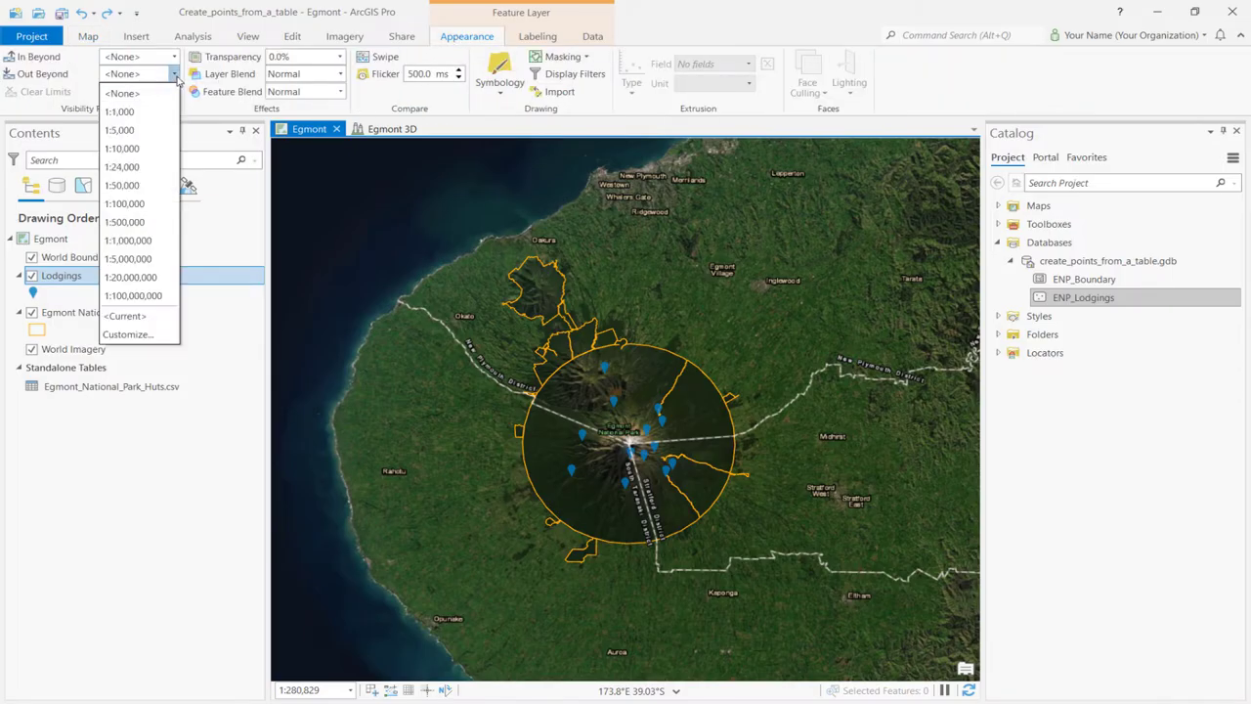
{"action": "left_click", "coordinate": [130, 223]}
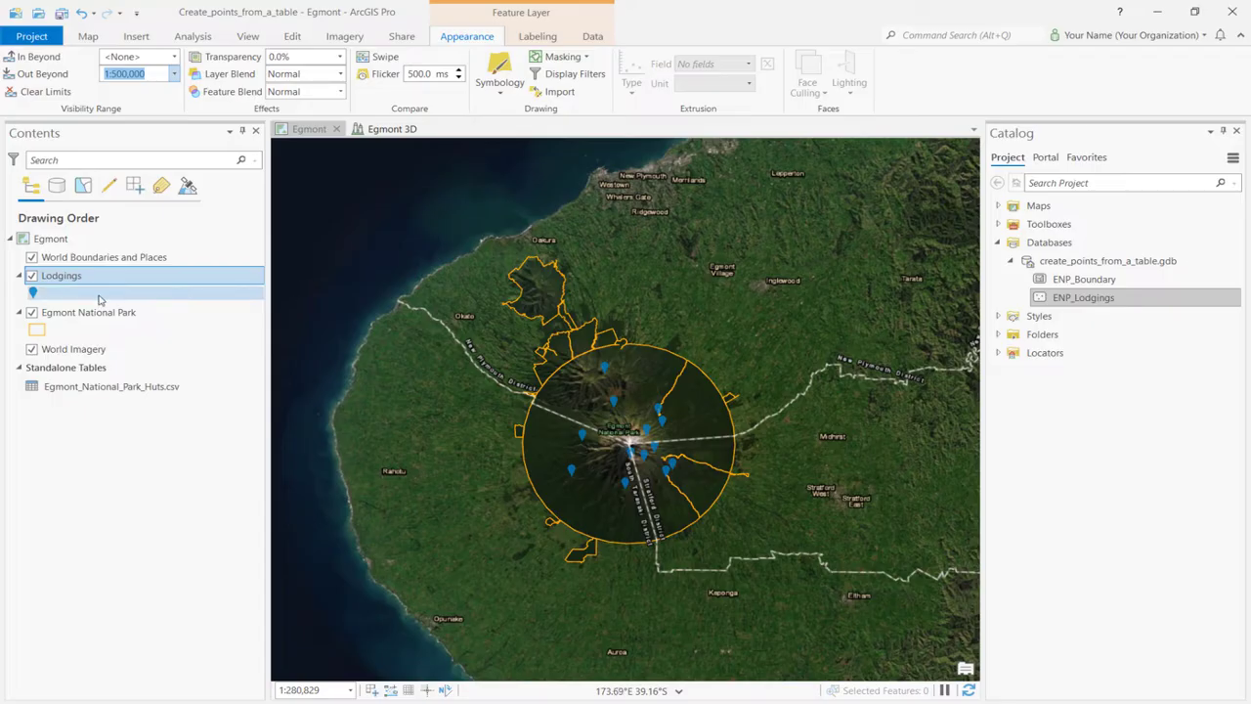
Step: Switch the Lodgings symbol to Square 1, enable scale-based sizing and adjust the symbol size
{"action": "left_click", "coordinate": [34, 293]}
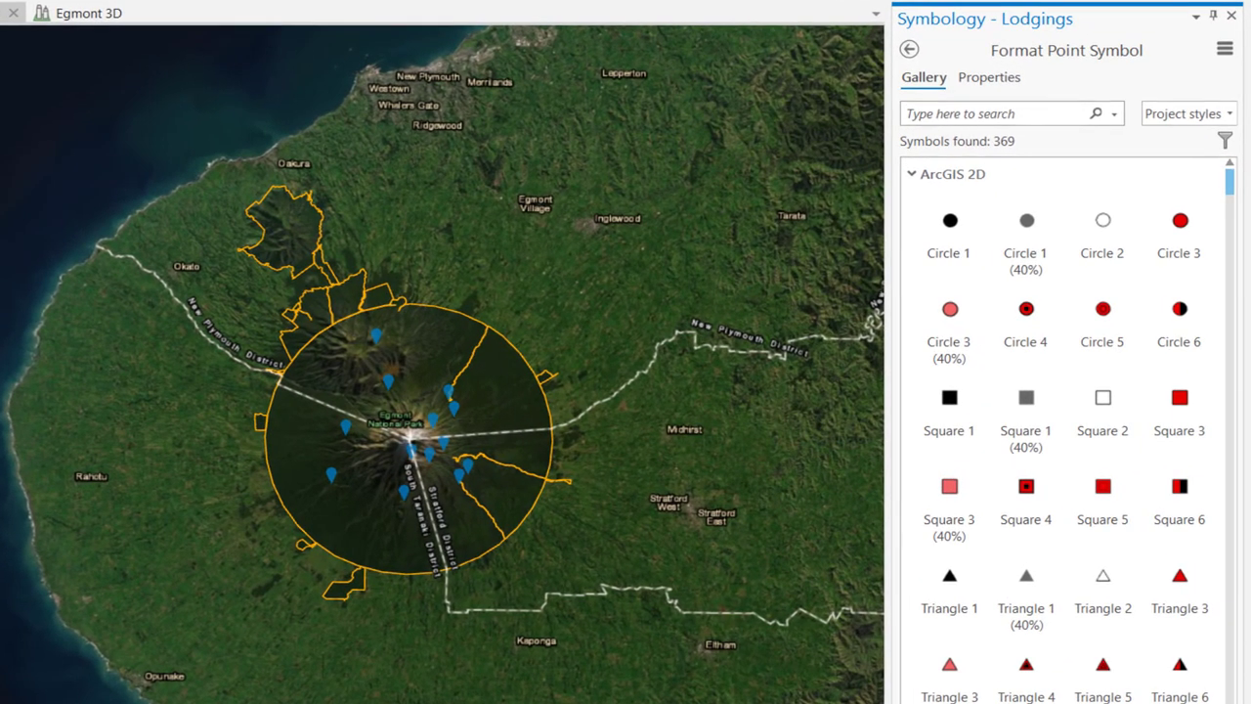
{"action": "left_click", "coordinate": [974, 406]}
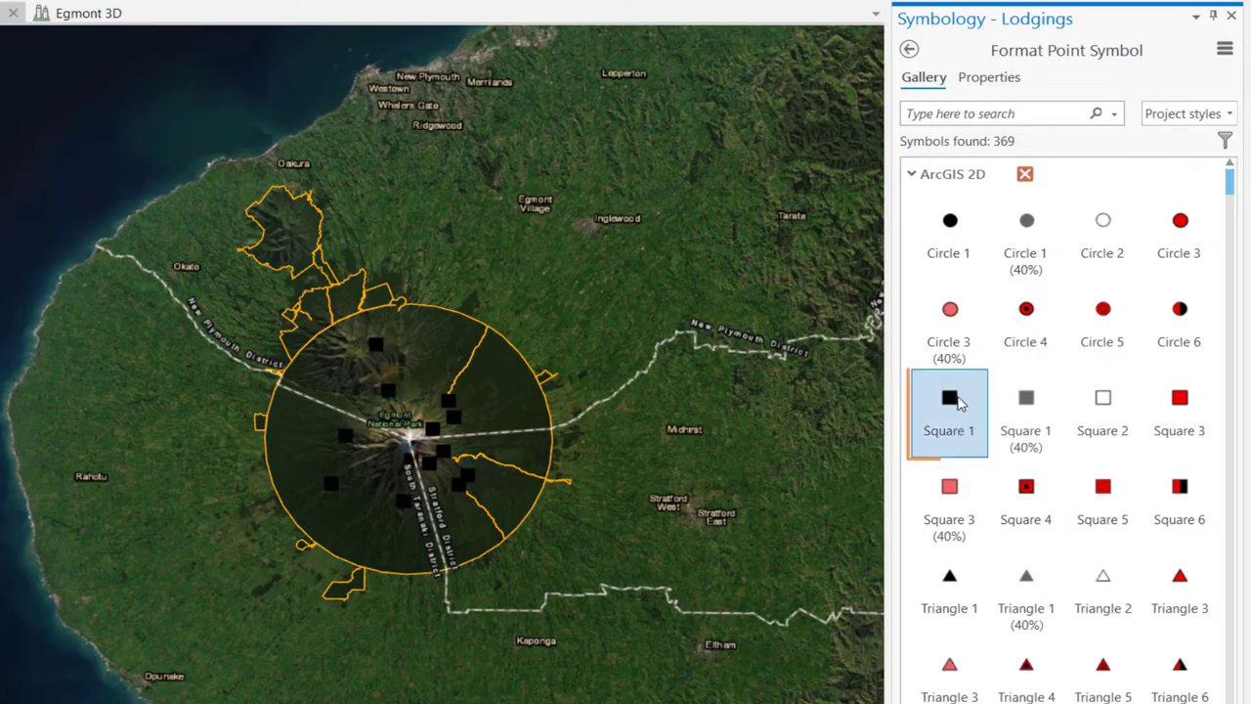
{"action": "left_click", "coordinate": [980, 82]}
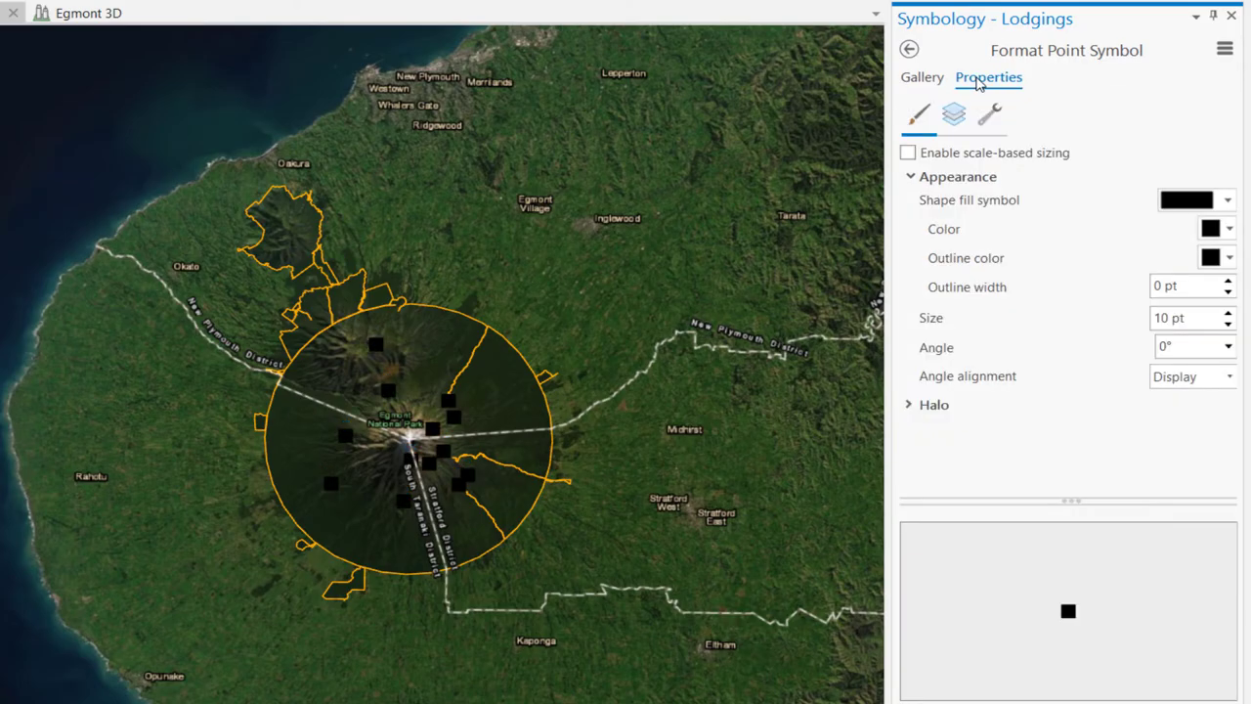
{"action": "left_click", "coordinate": [907, 153]}
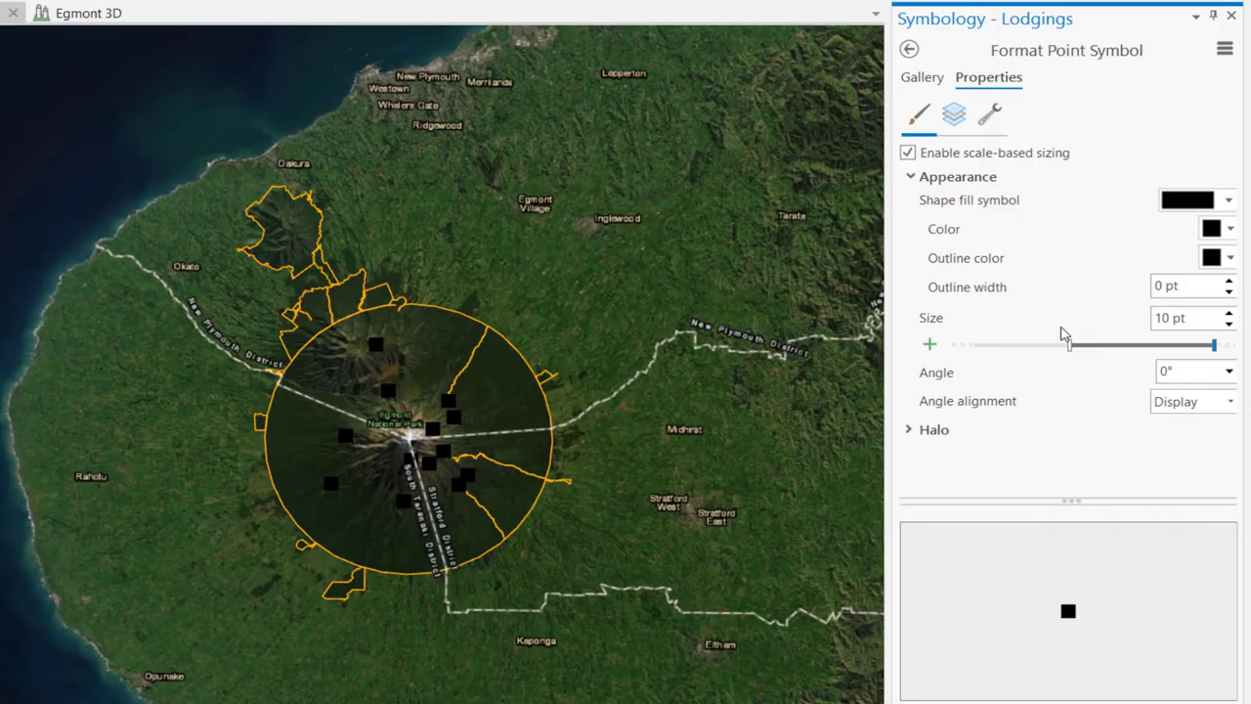
{"action": "mouse_move", "coordinate": [1072, 351]}
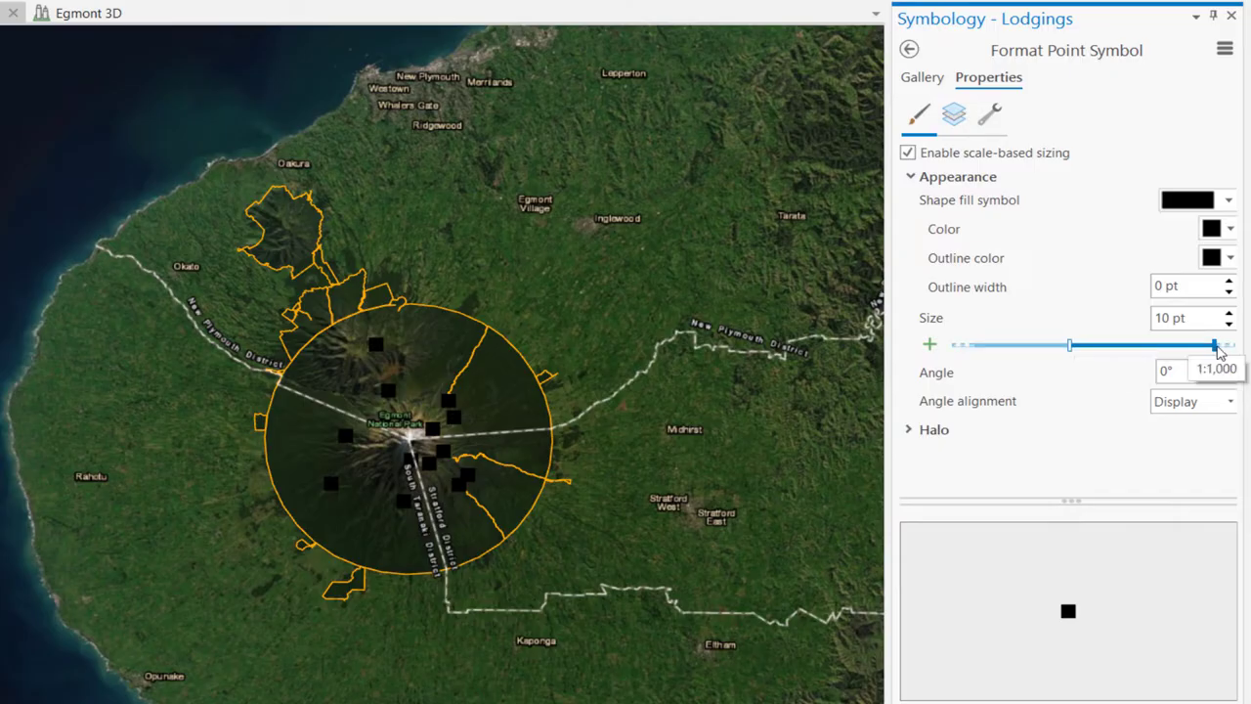
{"action": "double_click", "coordinate": [1165, 318]}
{"action": "type", "text": "12"}
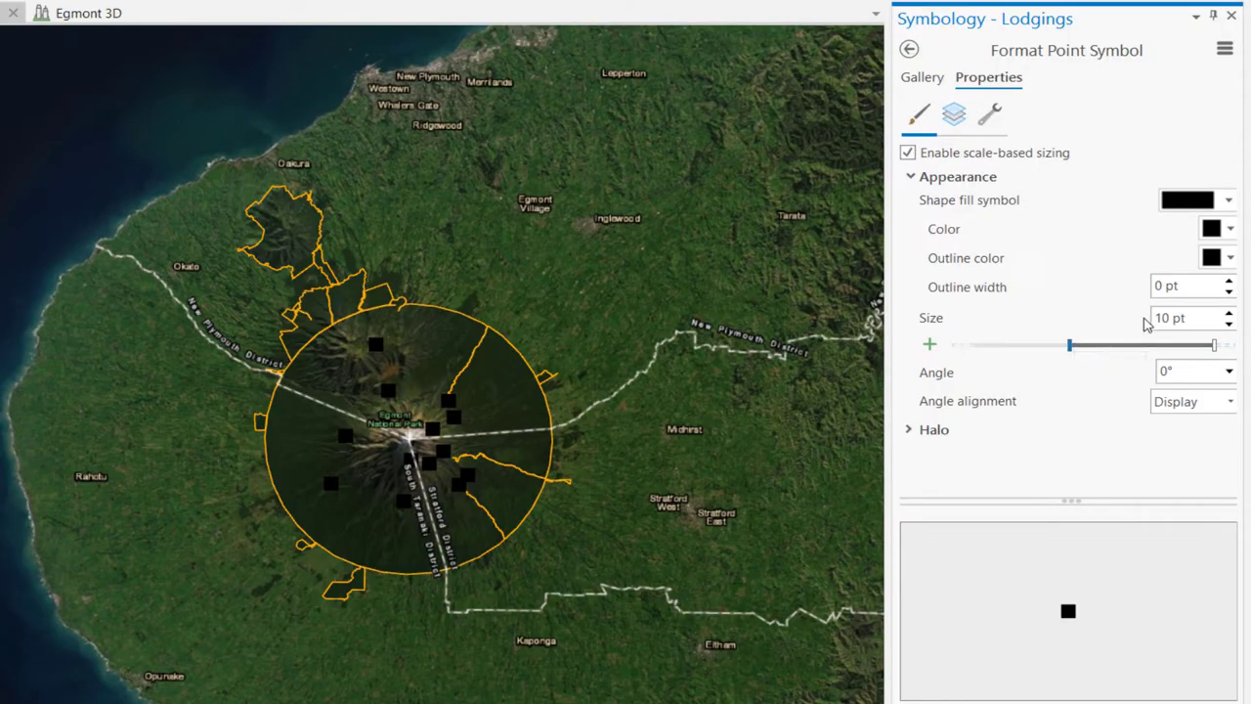
{"action": "left_click_drag", "start_coordinate": [1169, 317], "coordinate": [1145, 322]}
{"action": "type", "text": "2"}
Step: Fill the squares purple with a 1.5 pt Grey 30% outline and apply
{"action": "left_click", "coordinate": [957, 119]}
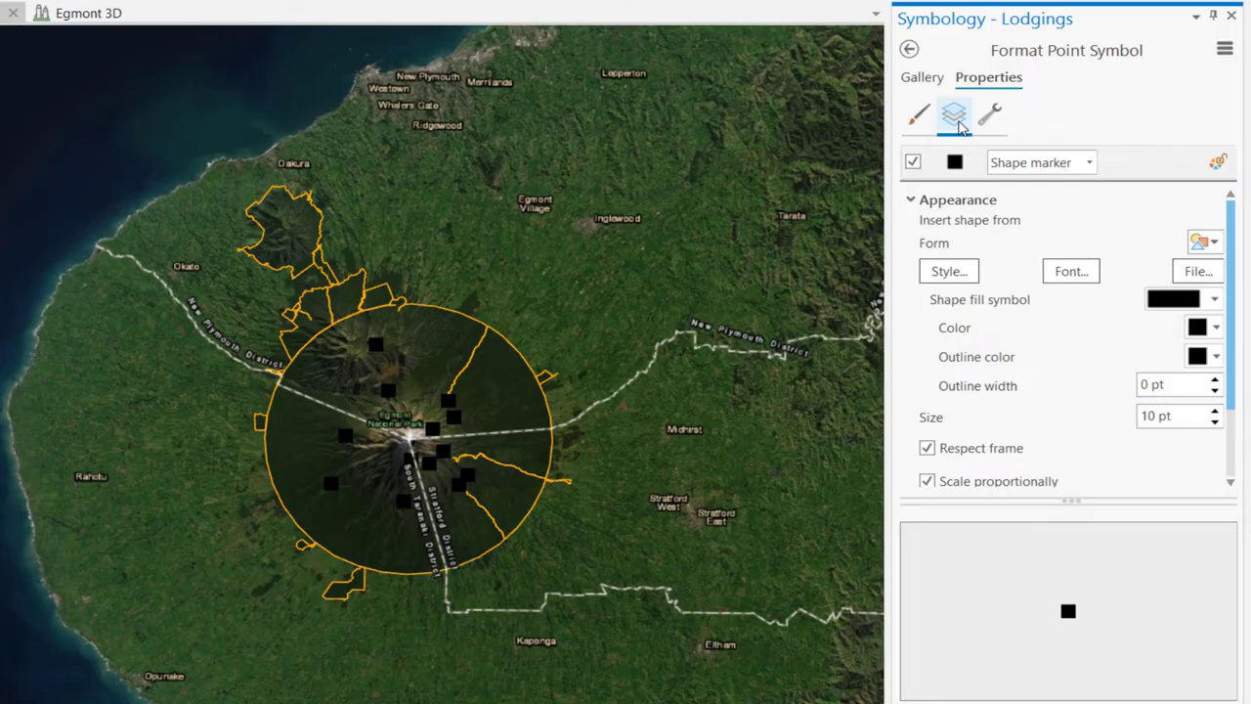
{"action": "left_click", "coordinate": [1216, 329]}
{"action": "left_click", "coordinate": [1196, 459]}
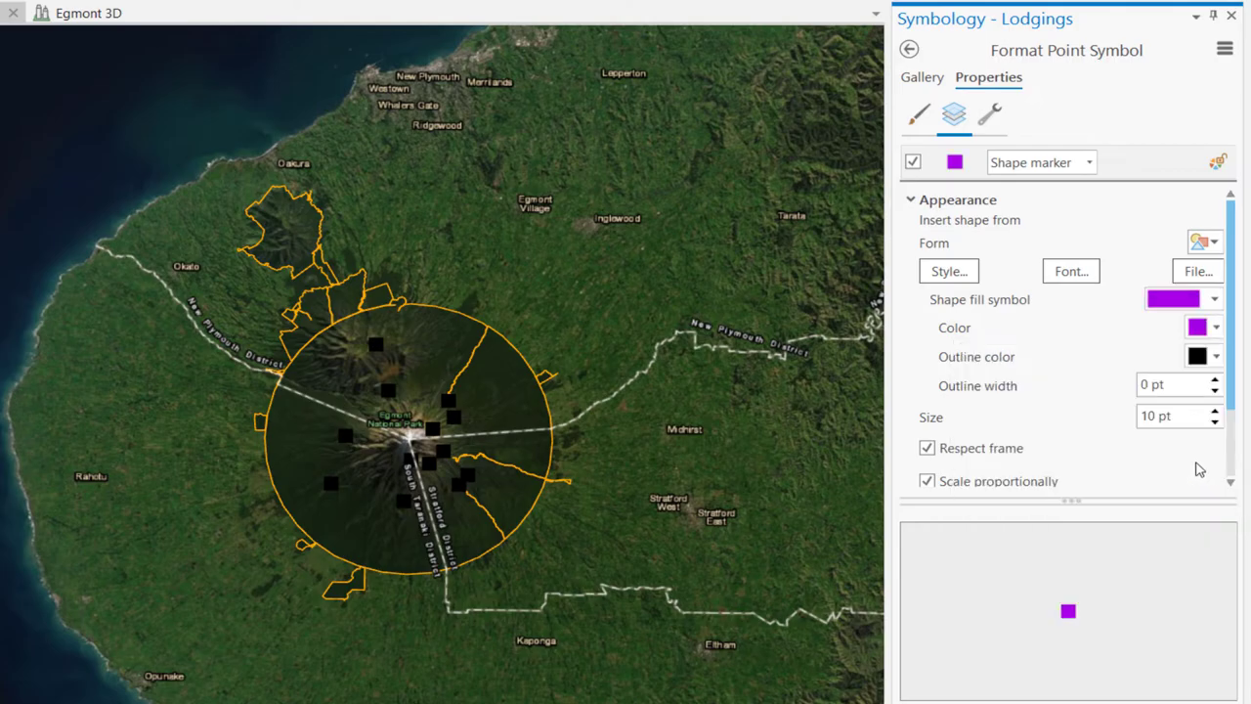
{"action": "left_click", "coordinate": [1216, 357]}
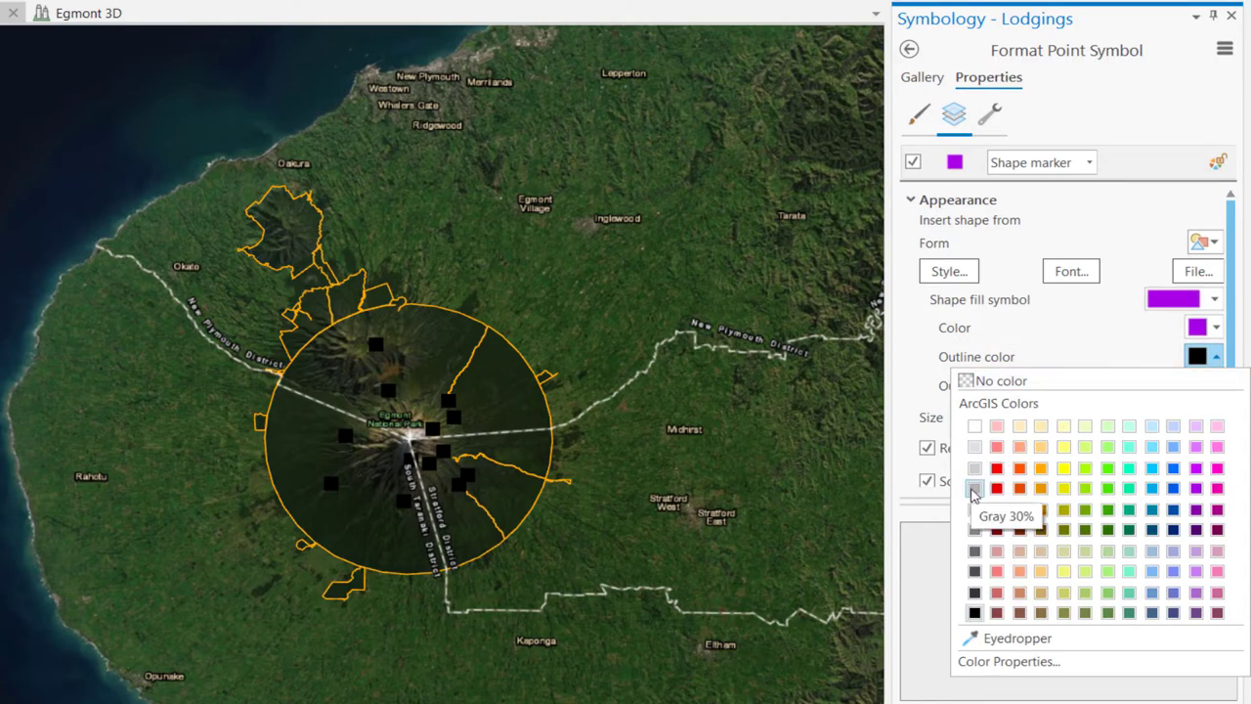
{"action": "left_click", "coordinate": [985, 478]}
{"action": "double_click", "coordinate": [1145, 385]}
{"action": "type", "text": "1.5"}
{"action": "key", "text": "Return"}
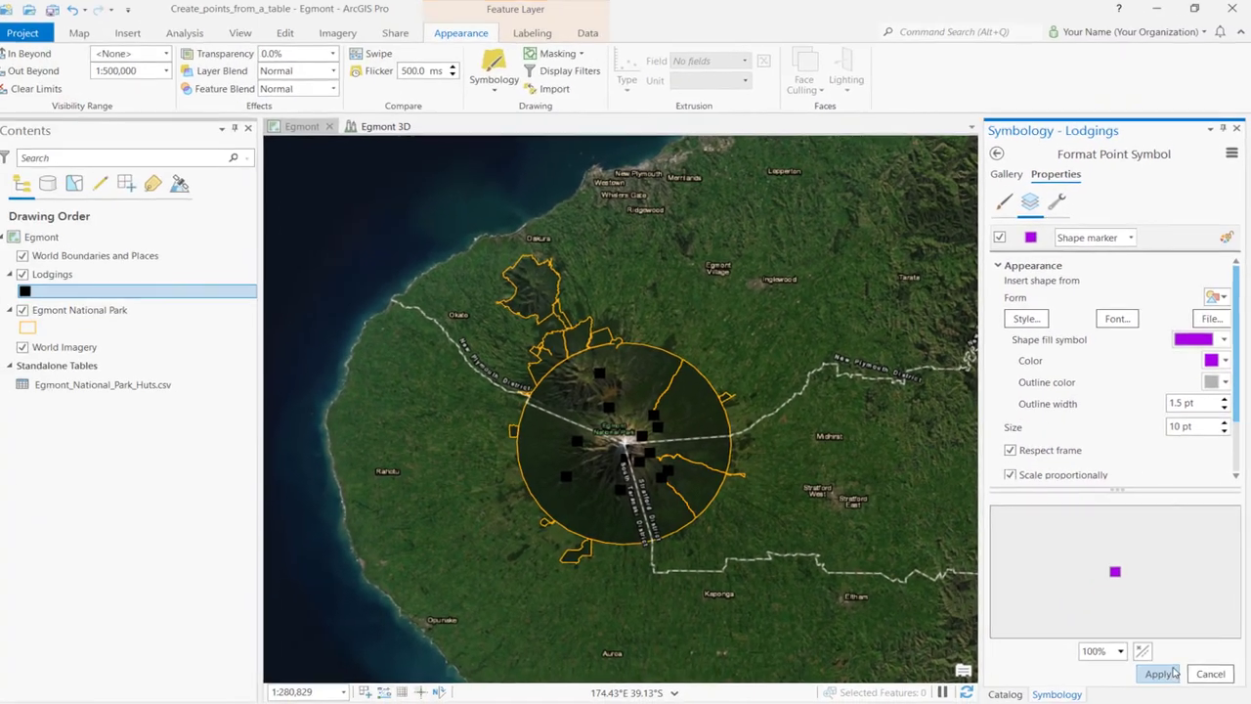
{"action": "left_click", "coordinate": [1157, 673]}
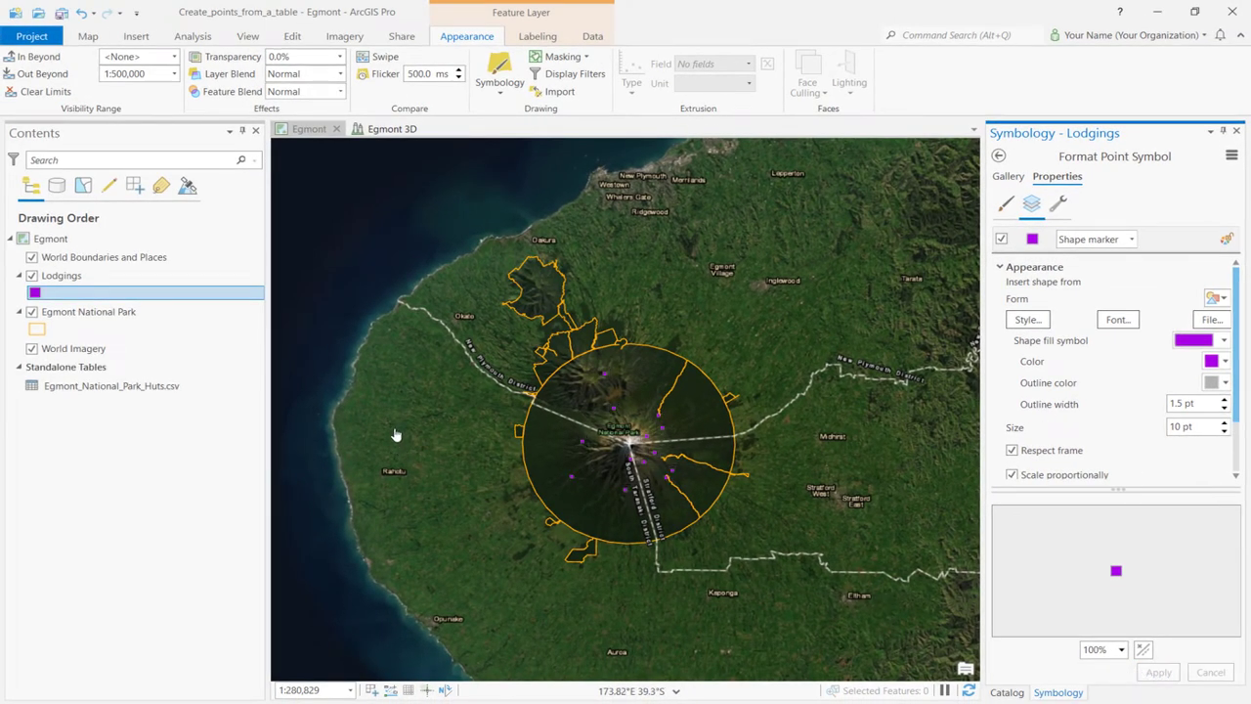
Step: Go to the Taranaki Region bookmark at 1:500,000 scale and zoom in on a hut
{"action": "left_click", "coordinate": [99, 39]}
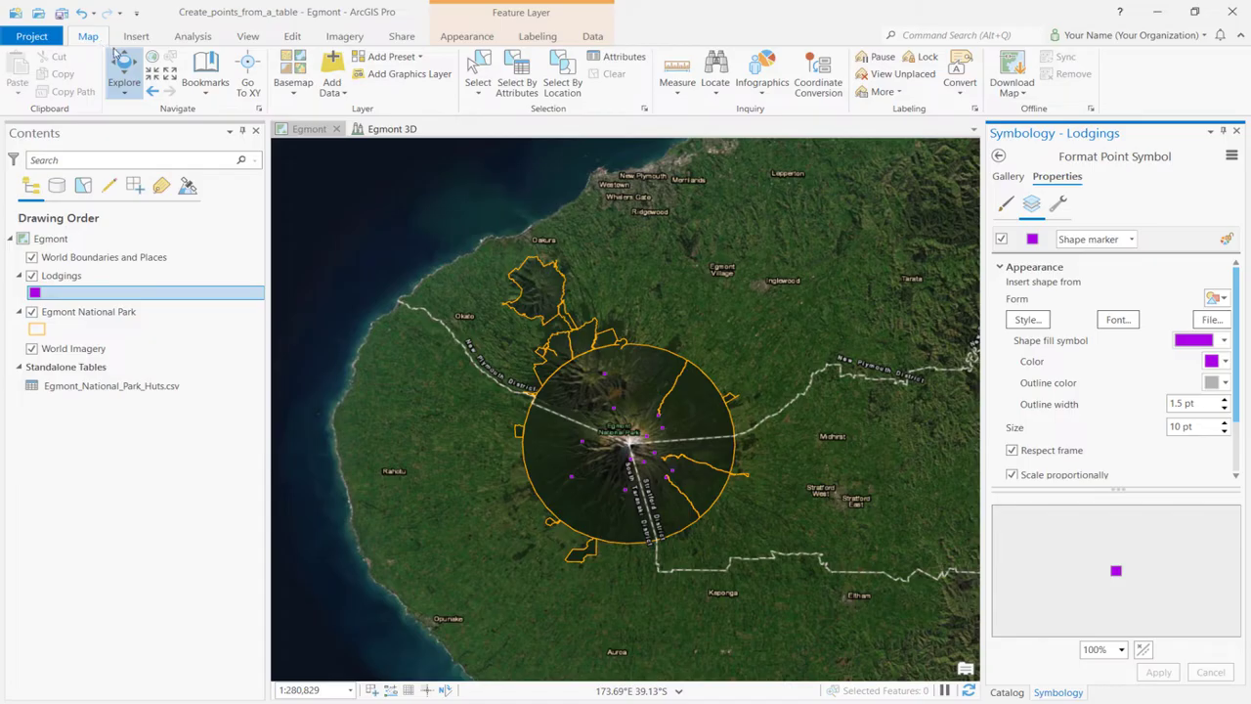
{"action": "left_click", "coordinate": [204, 82]}
{"action": "left_click", "coordinate": [325, 164]}
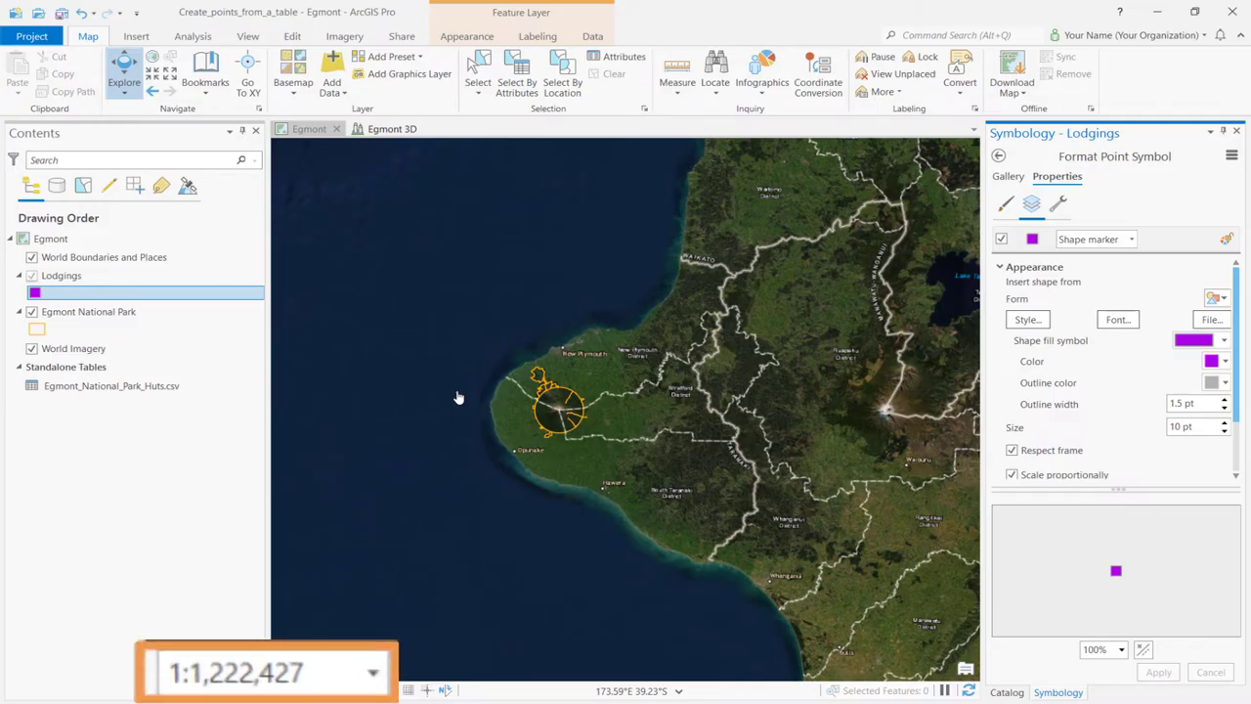
{"action": "left_click", "coordinate": [349, 690]}
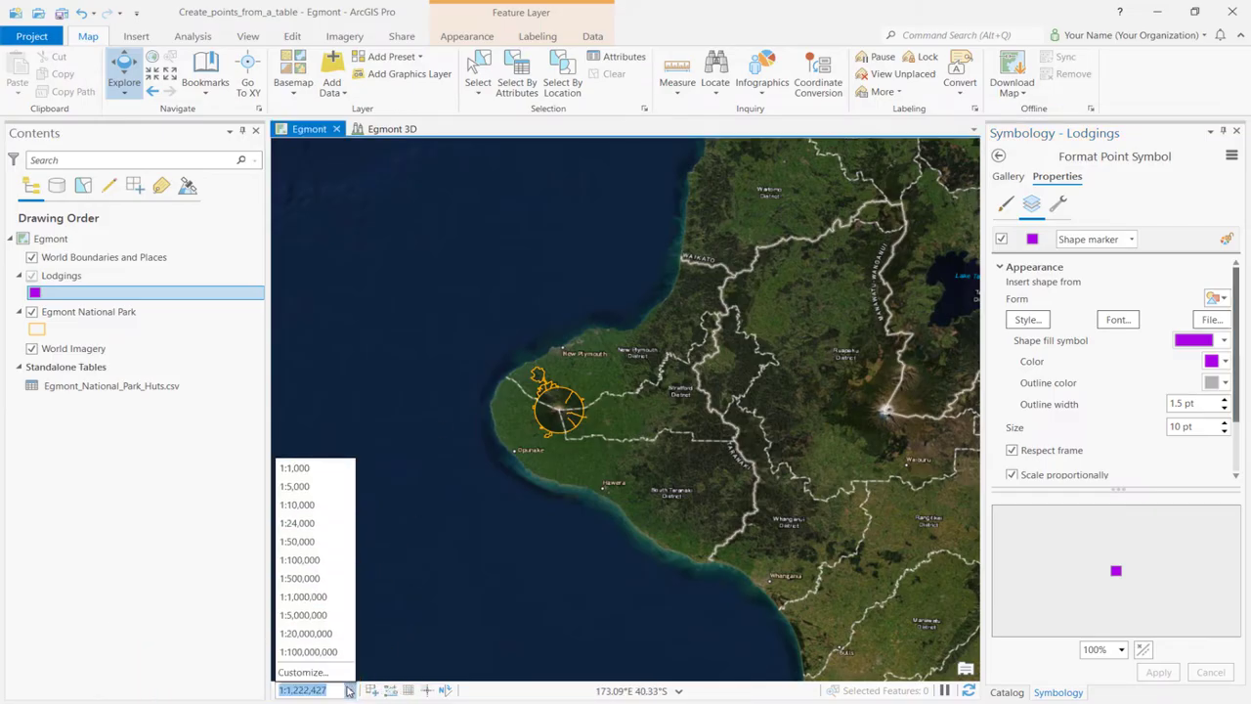
{"action": "left_click", "coordinate": [326, 578]}
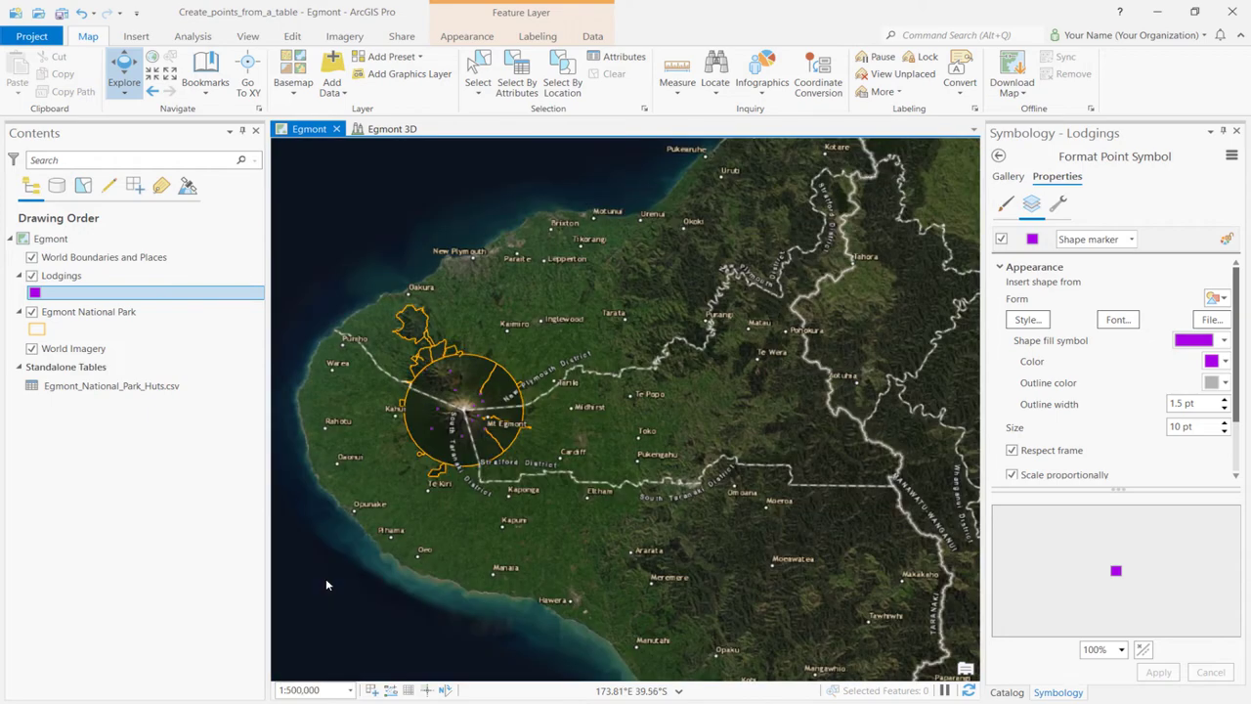
{"action": "scroll", "coordinate": [479, 418], "scroll_direction": "up", "scroll_amount": 5}
{"action": "scroll", "coordinate": [516, 391], "scroll_direction": "up", "scroll_amount": 6}
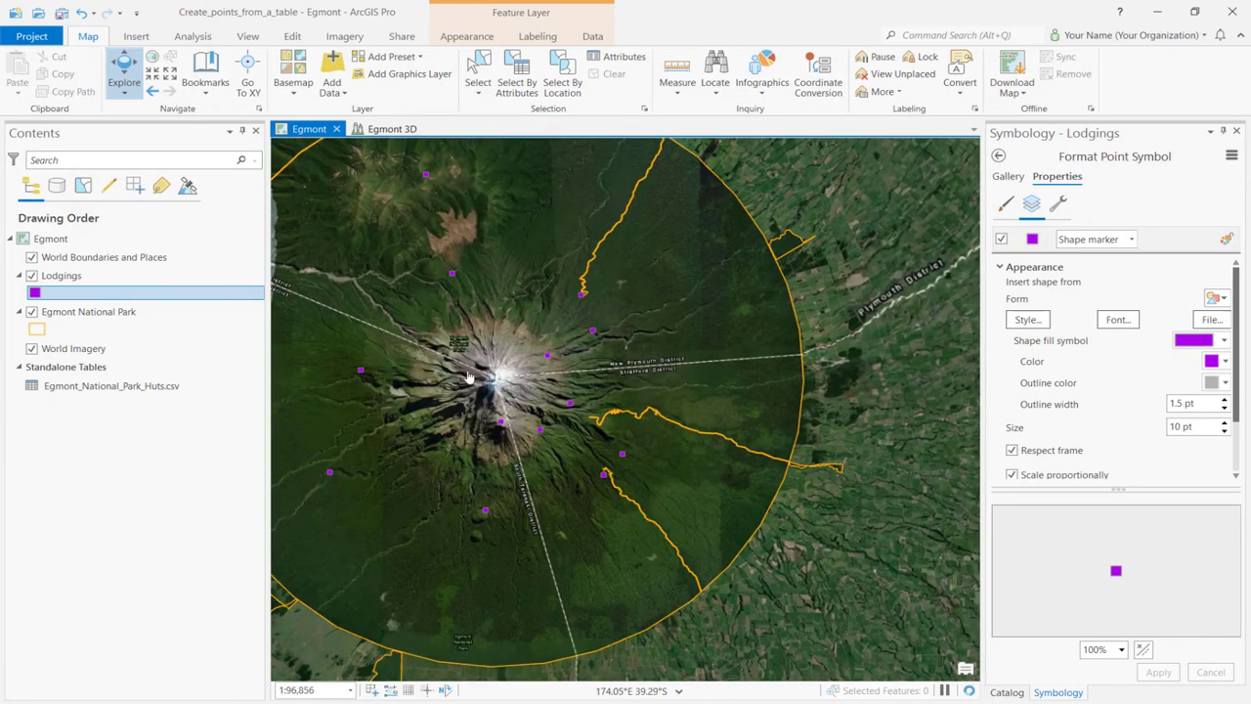
{"action": "scroll", "coordinate": [516, 387], "scroll_direction": "up", "scroll_amount": 6}
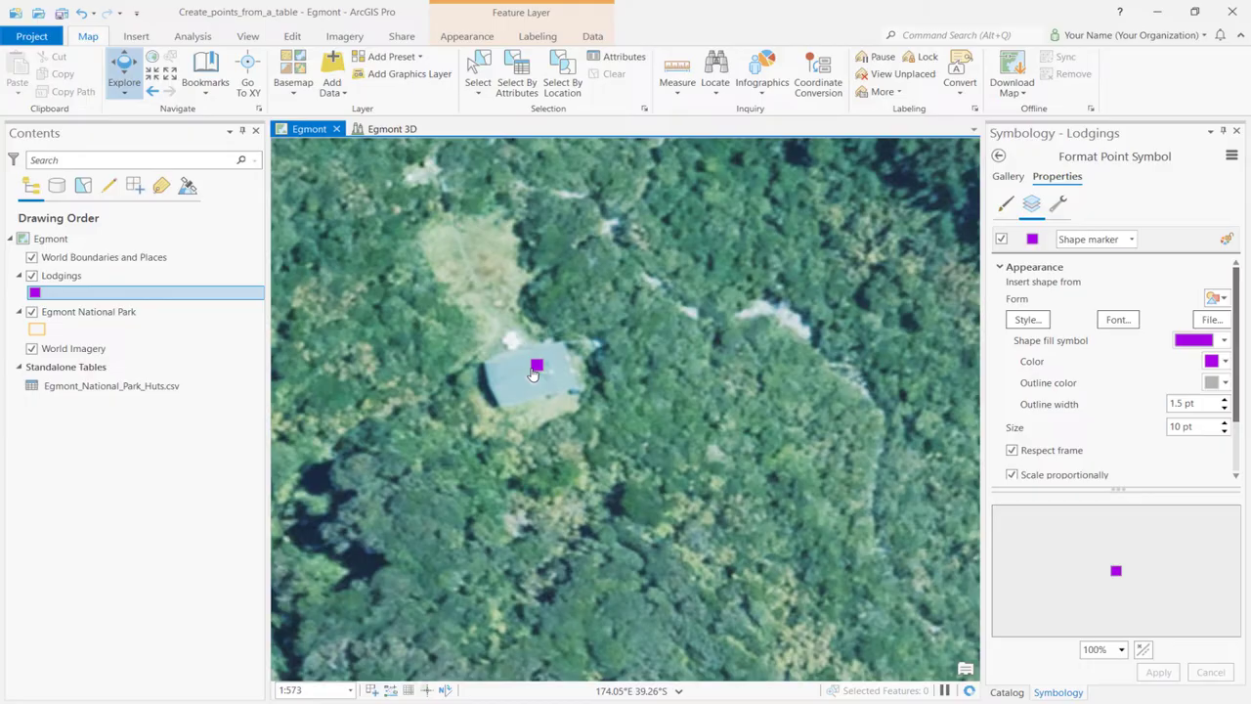
Step: Return to the Egmont National Park bookmark and save the project
{"action": "left_click", "coordinate": [217, 92]}
{"action": "left_click", "coordinate": [230, 159]}
{"action": "left_click", "coordinate": [60, 14]}
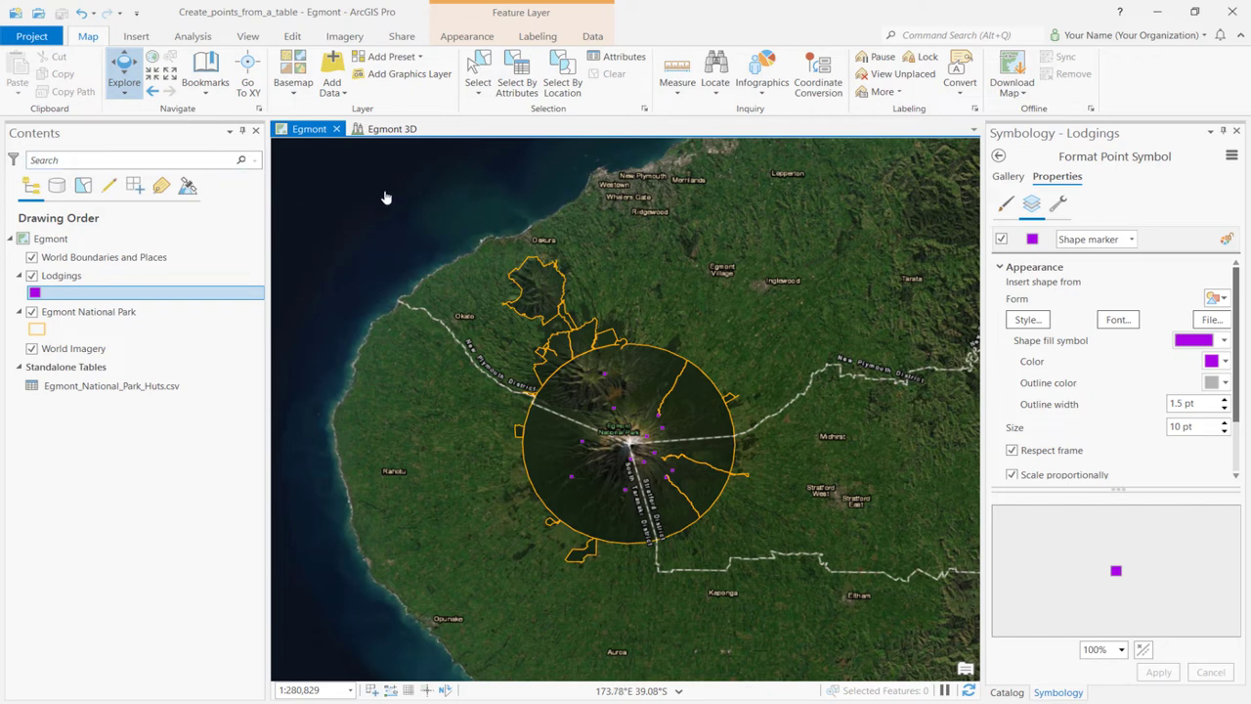
Step: Locate 'Manaia Road' and choose the Manaia Rd, Egmont National Park result
{"action": "left_click", "coordinate": [713, 67]}
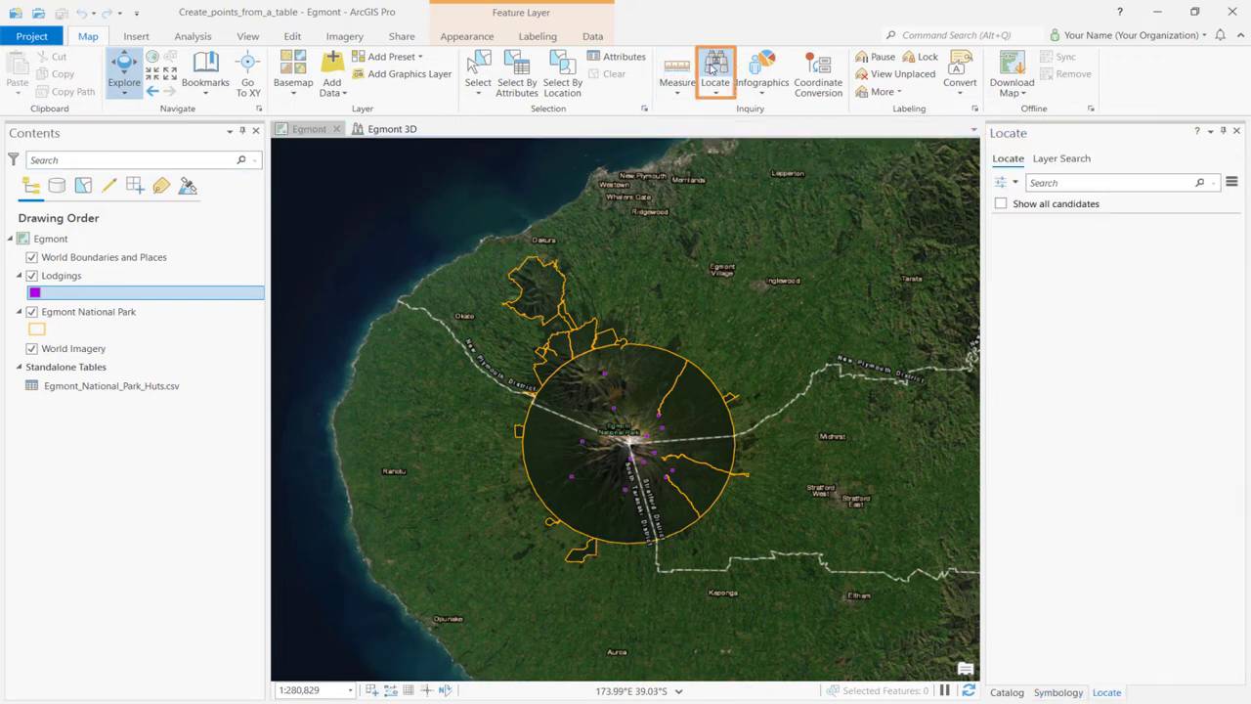
{"action": "left_click", "coordinate": [1008, 182]}
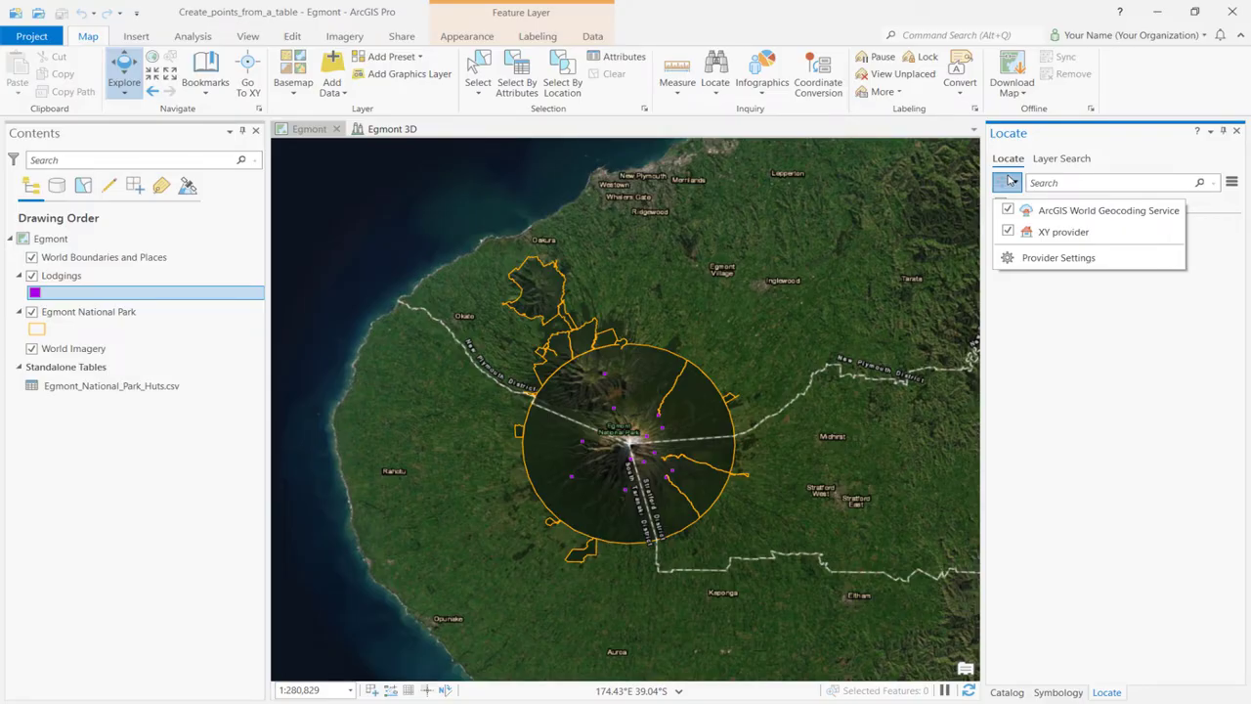
{"action": "left_click", "coordinate": [1039, 183]}
{"action": "type", "text": "Manaia Road"}
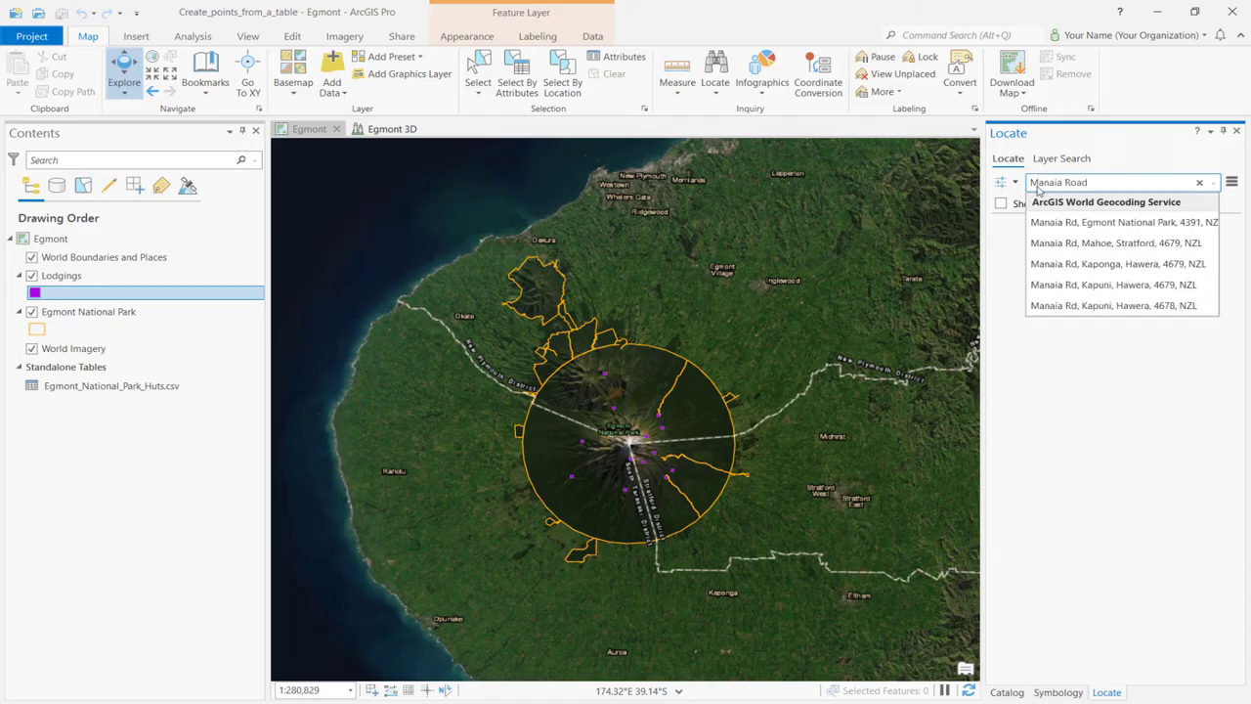
{"action": "left_click", "coordinate": [1056, 222]}
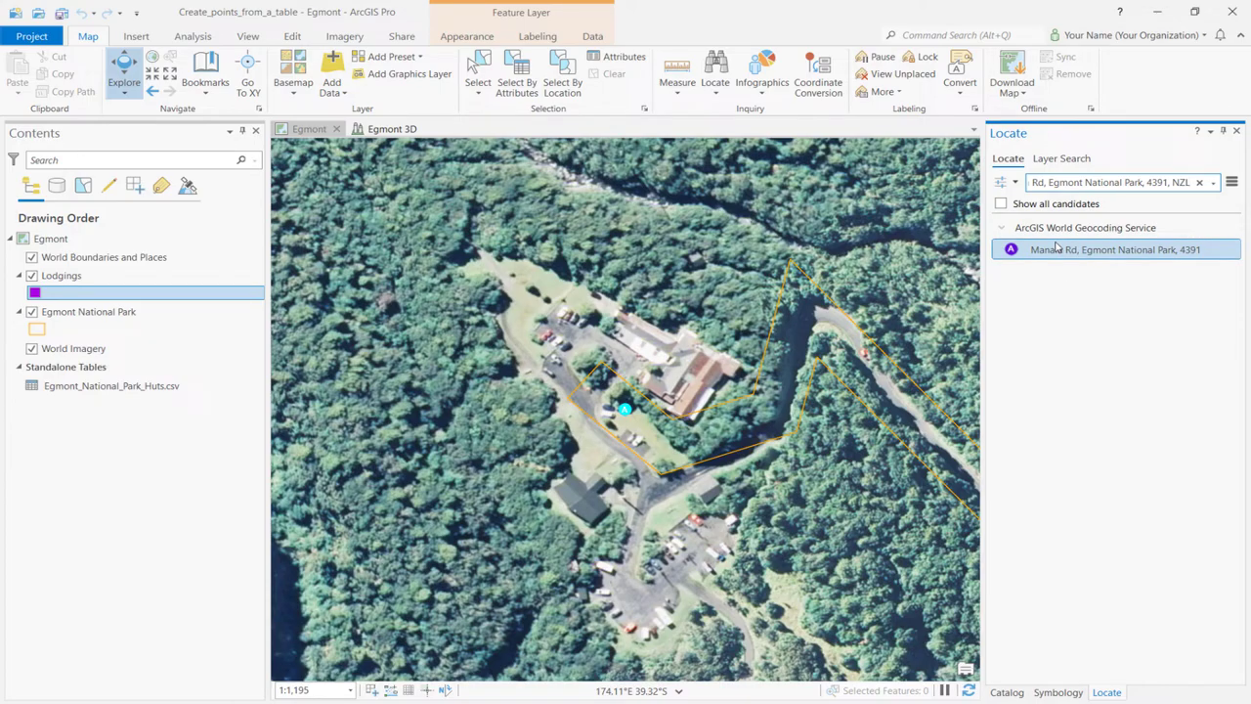
Step: Add the Manaia Rd result as a point in the Lodgings feature class and clear the search
{"action": "right_click", "coordinate": [1056, 247]}
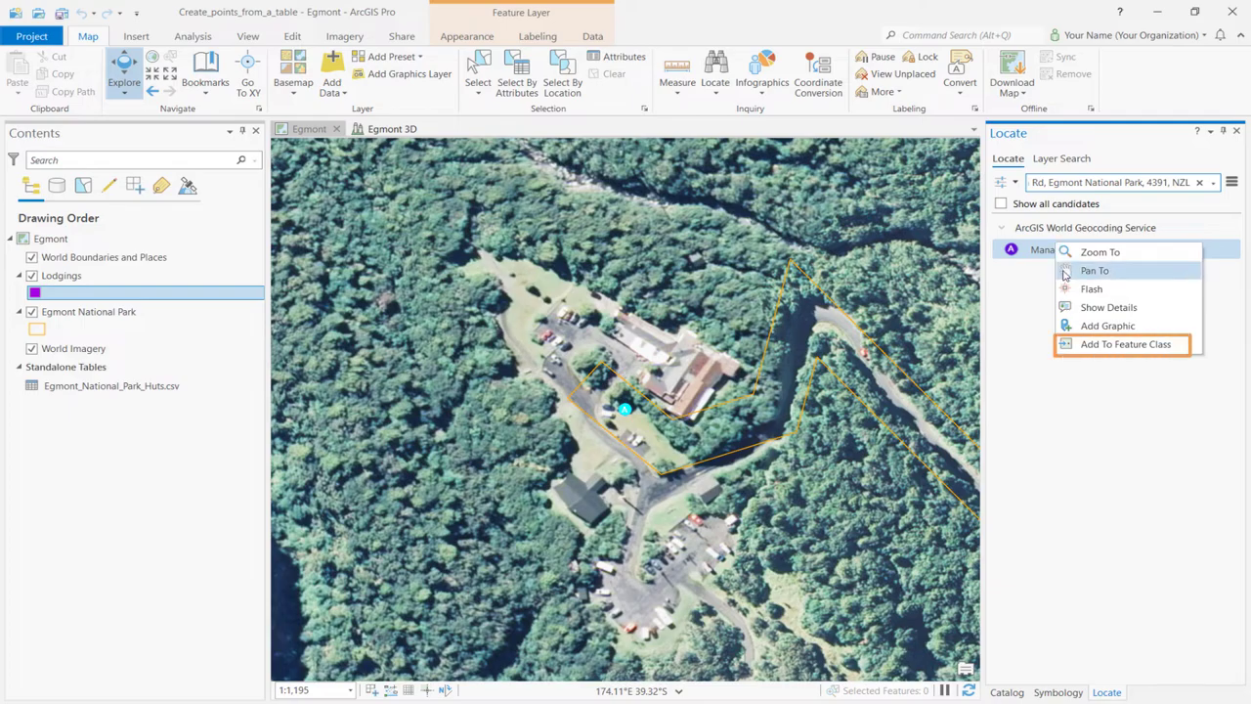
{"action": "left_click", "coordinate": [1092, 347]}
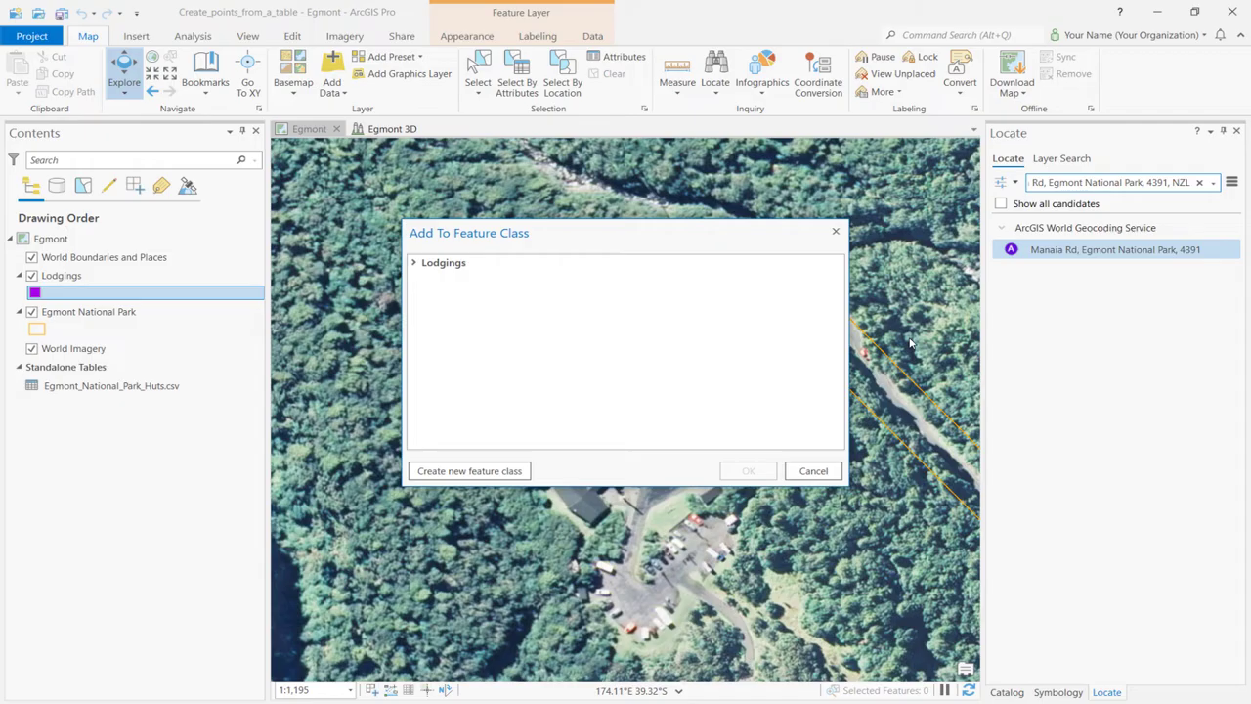
{"action": "left_click", "coordinate": [415, 264]}
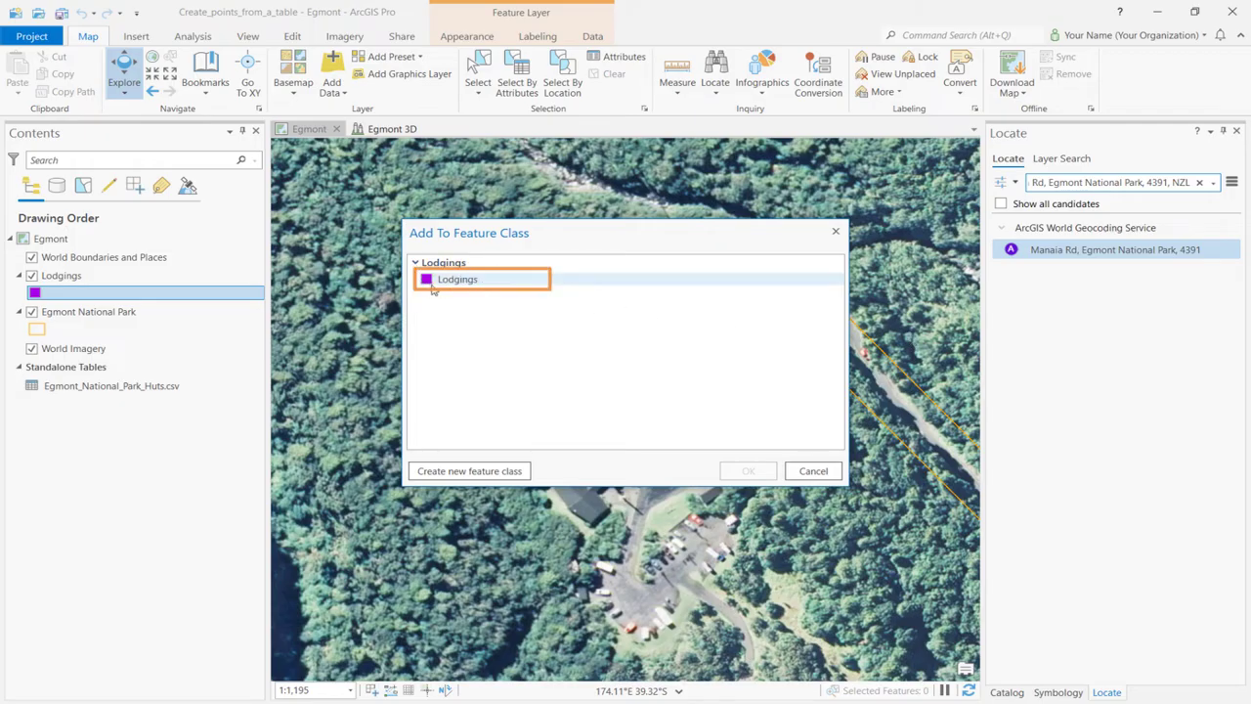
{"action": "left_click", "coordinate": [440, 284]}
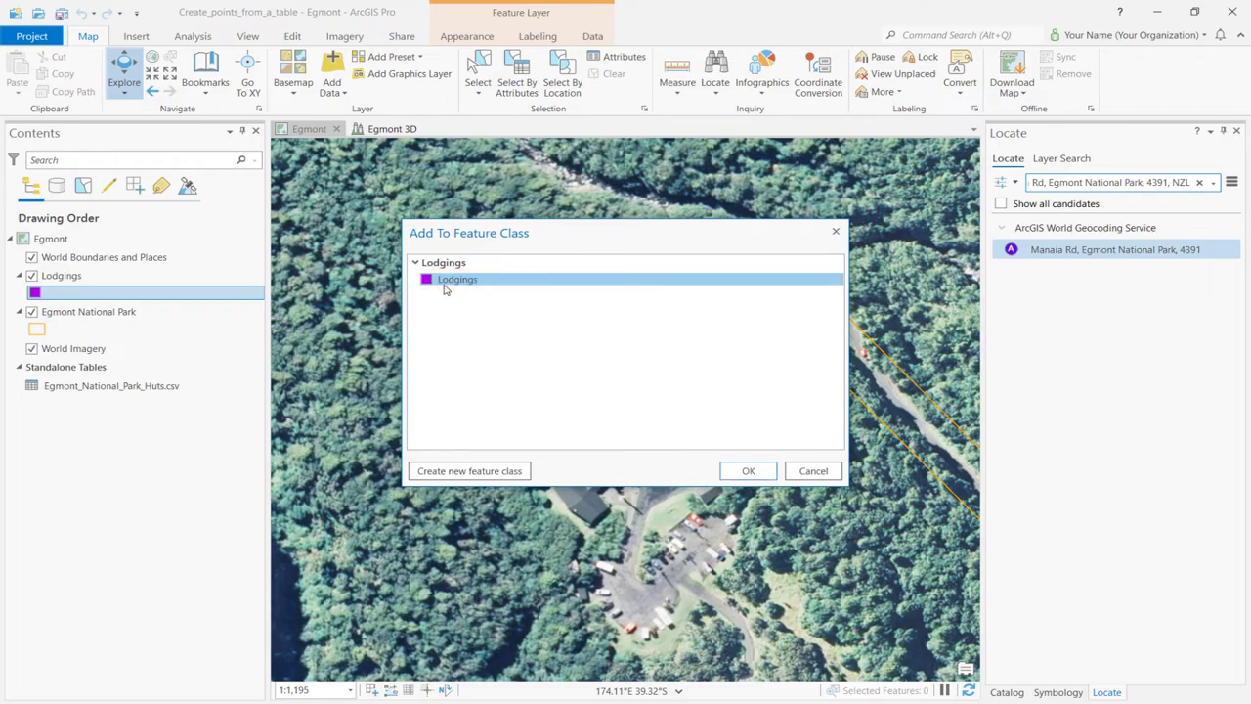
{"action": "left_click", "coordinate": [742, 470]}
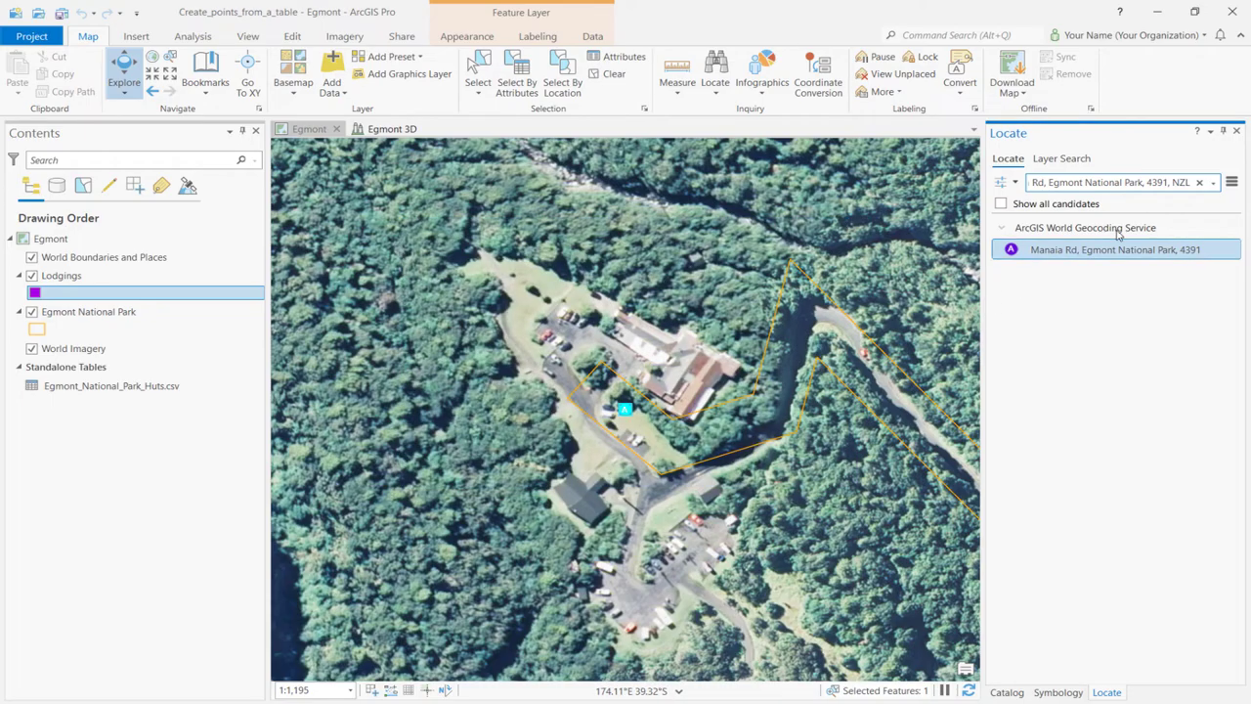
{"action": "left_click", "coordinate": [1200, 183]}
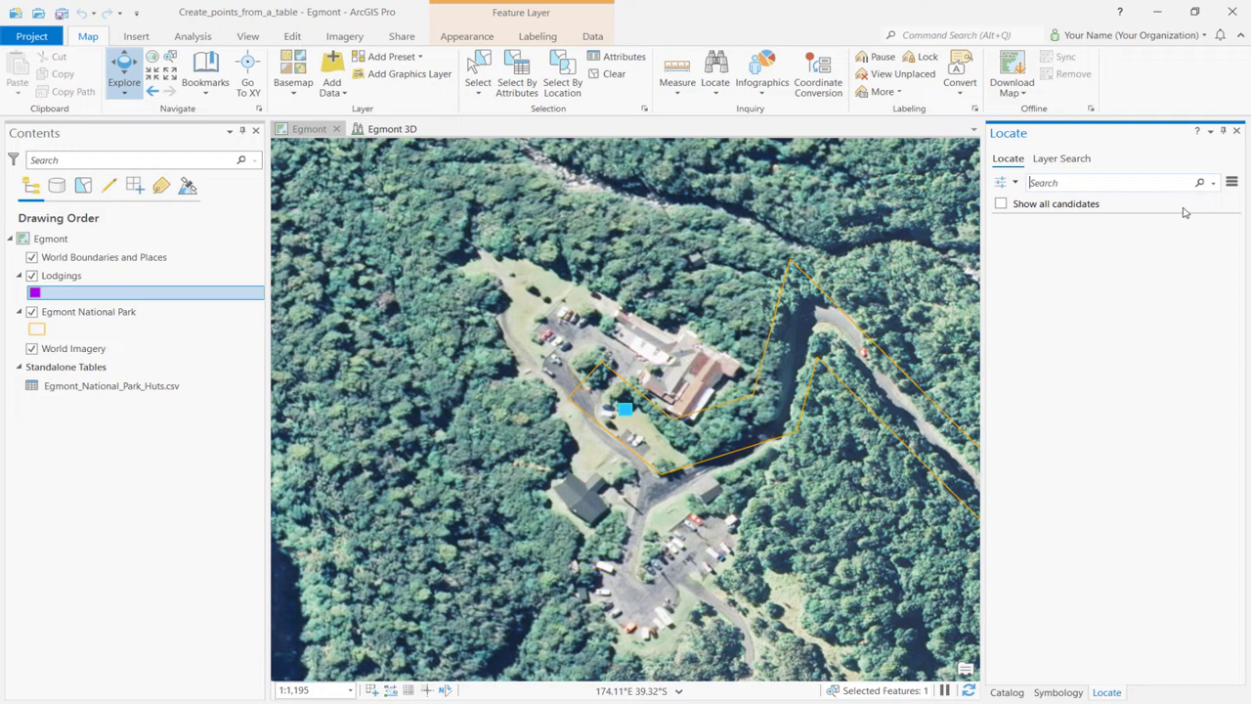
Step: Set the new point's NAME to Dawson Falls Mountain Lodge, TYPE Hotel, CAPACITY 24, then save edits
{"action": "left_click", "coordinate": [292, 36]}
{"action": "left_click", "coordinate": [520, 57]}
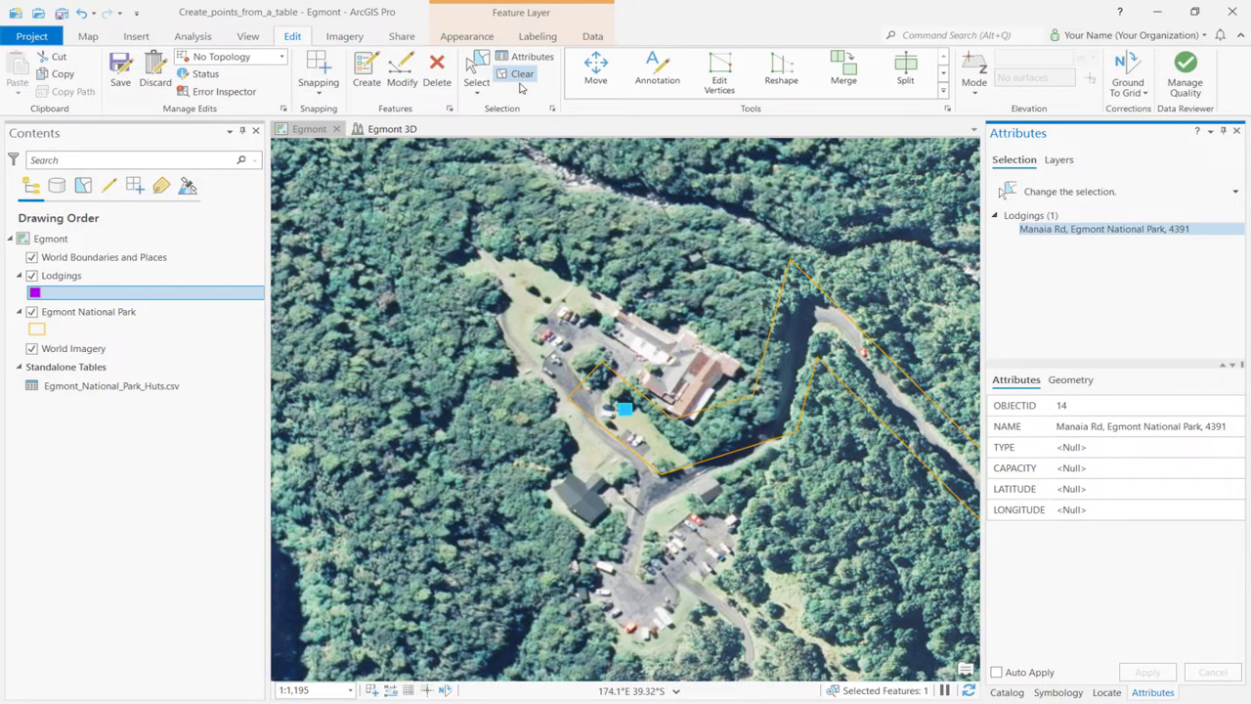
{"action": "left_click", "coordinate": [1083, 428]}
{"action": "type", "text": "Dawso"}
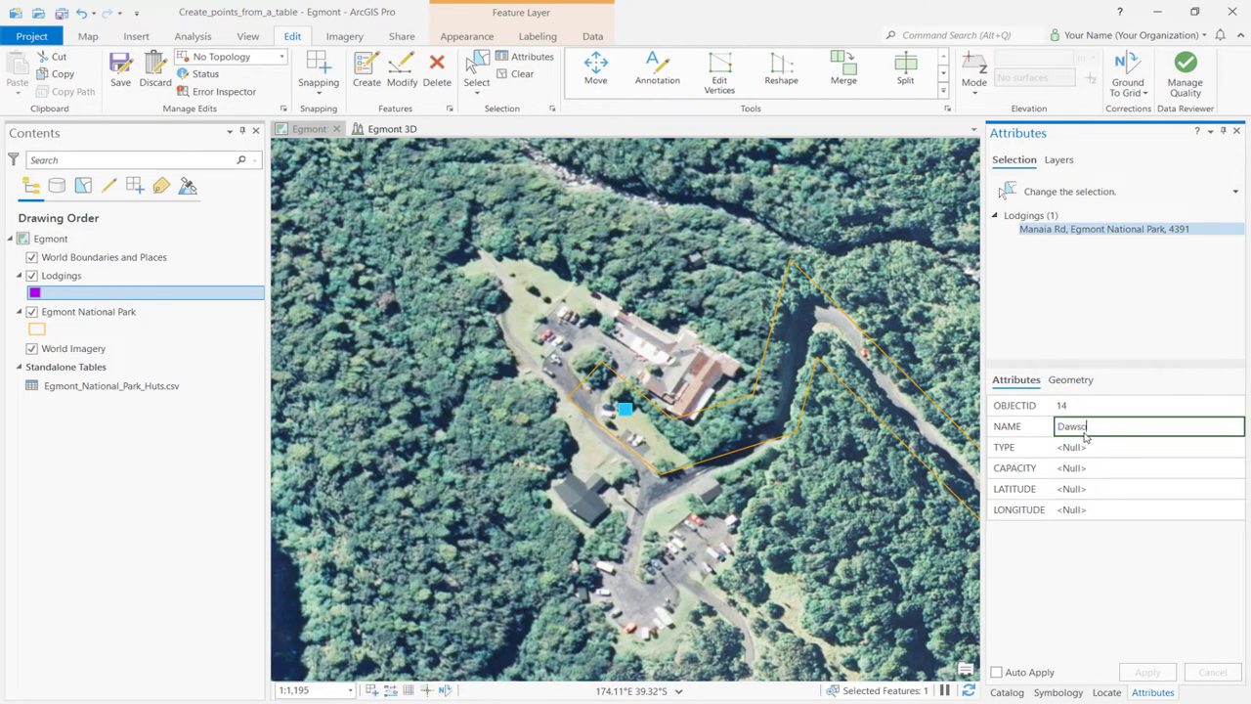
{"action": "type", "text": "n Falls Mountain Lodge"}
{"action": "key", "text": "Tab"}
{"action": "type", "text": "H"}
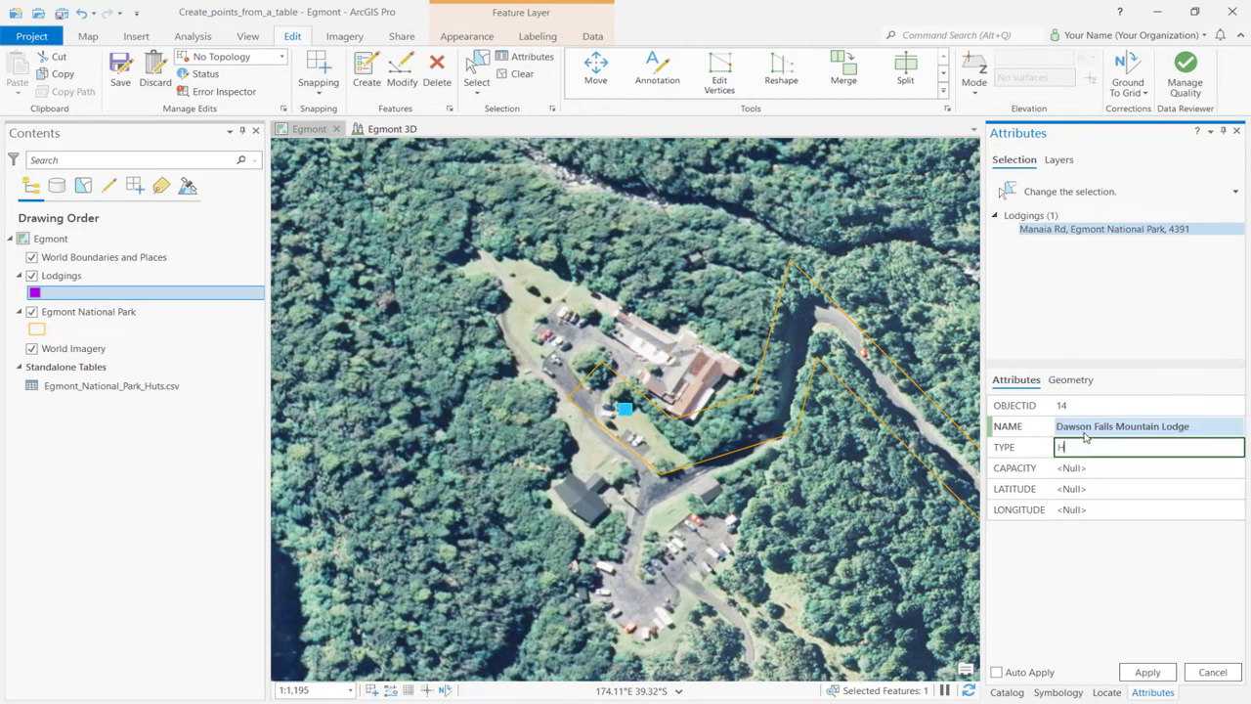
{"action": "key", "text": "Tab"}
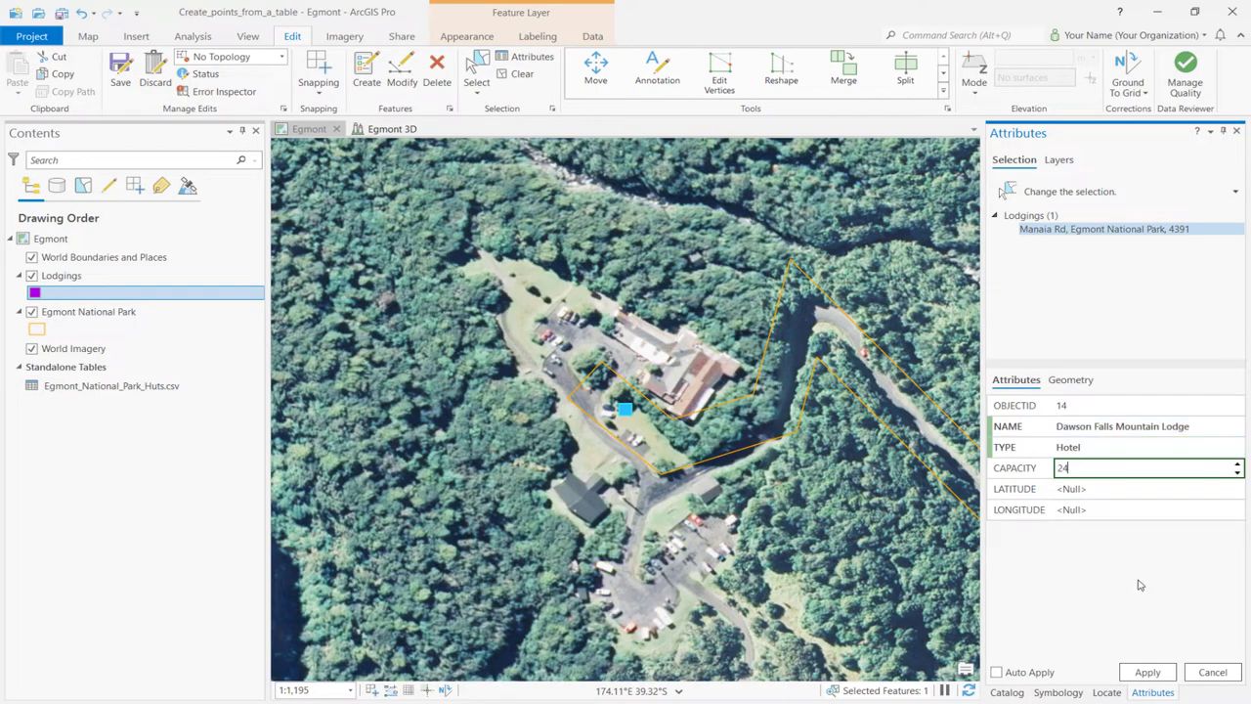
{"action": "left_click", "coordinate": [1145, 672]}
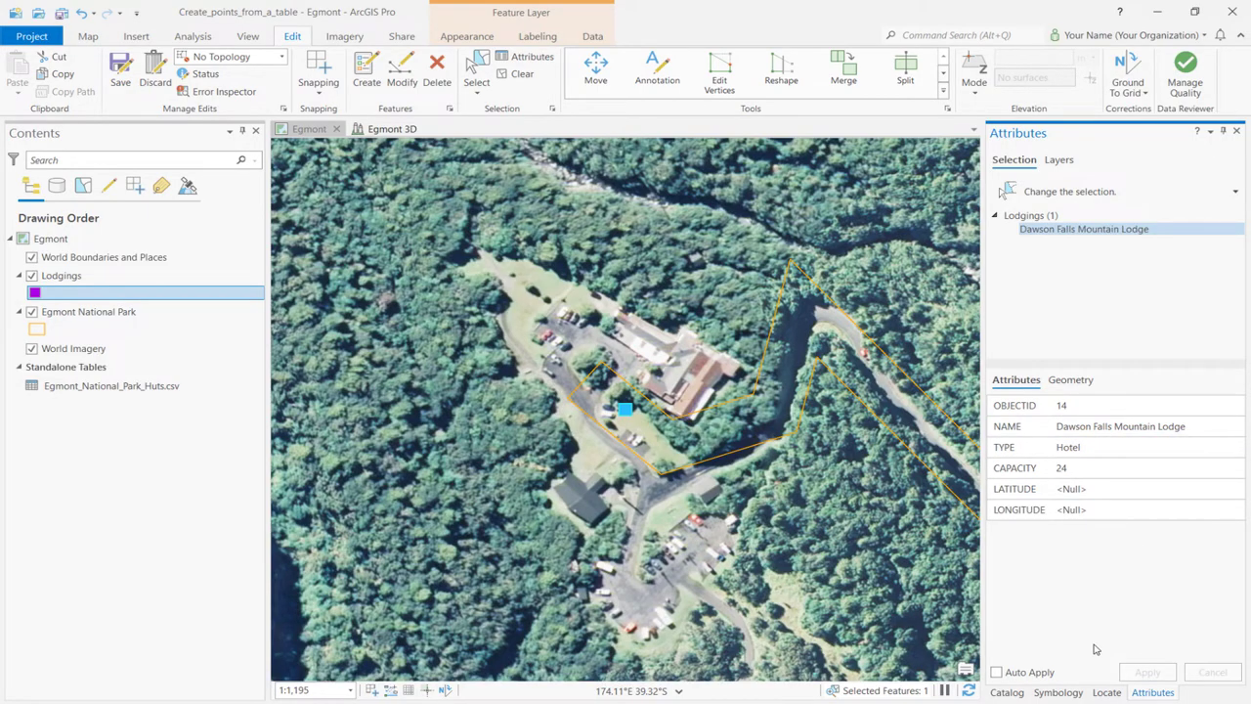
{"action": "left_click", "coordinate": [518, 74]}
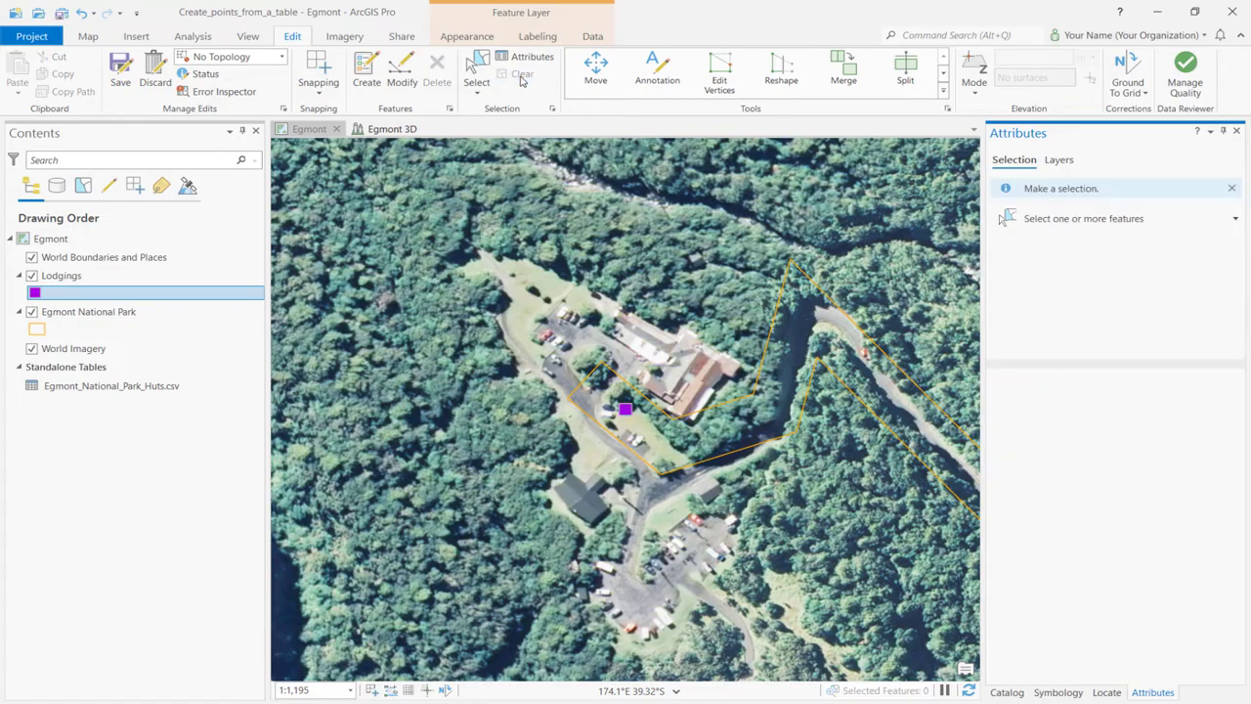
{"action": "left_click", "coordinate": [454, 259]}
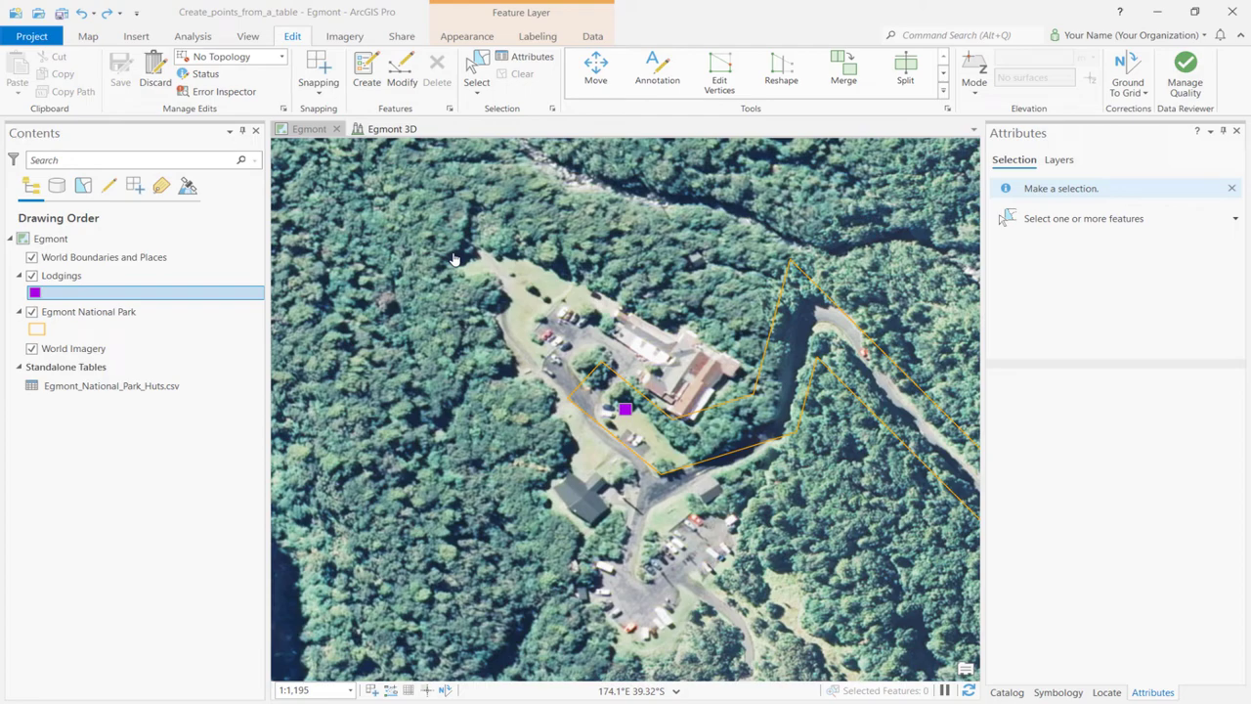
Step: Search the pasted coordinates 174.12248, -39.306201 and add that location as a Lodgings point
{"action": "left_click", "coordinate": [1105, 691]}
{"action": "left_click", "coordinate": [1057, 181]}
{"action": "type", "text": "174.12248, -39.306201"}
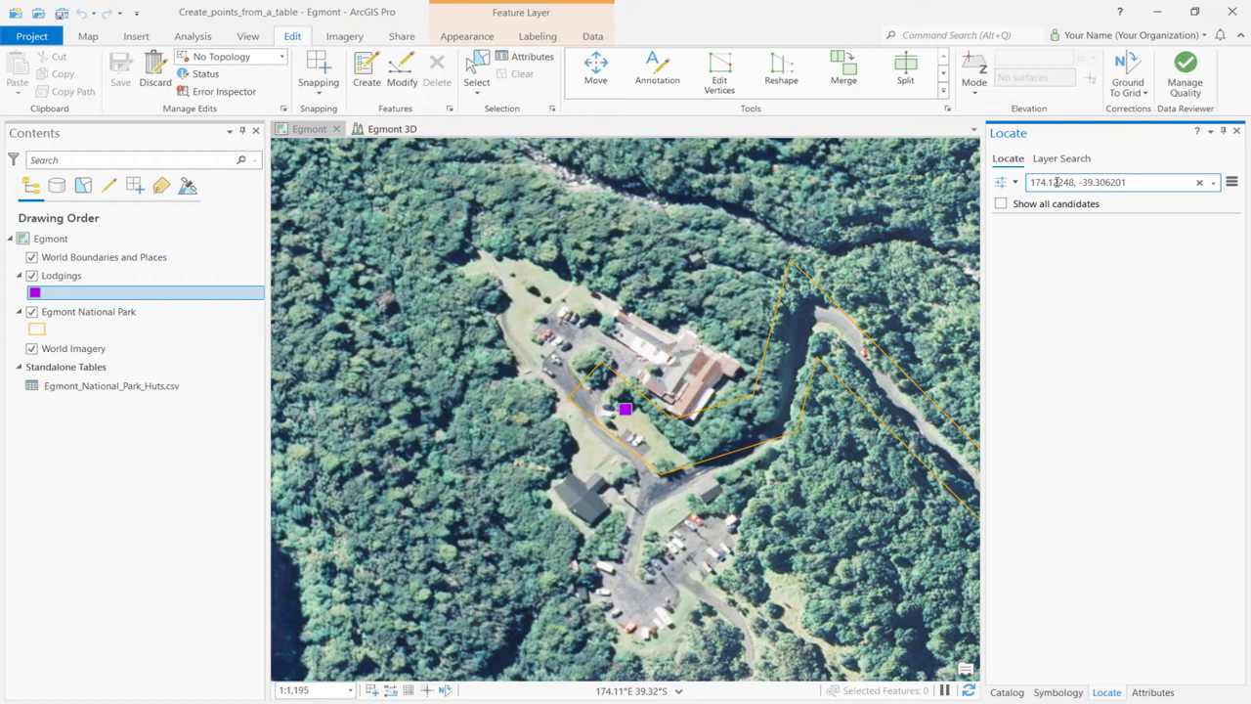
{"action": "key", "text": "Return"}
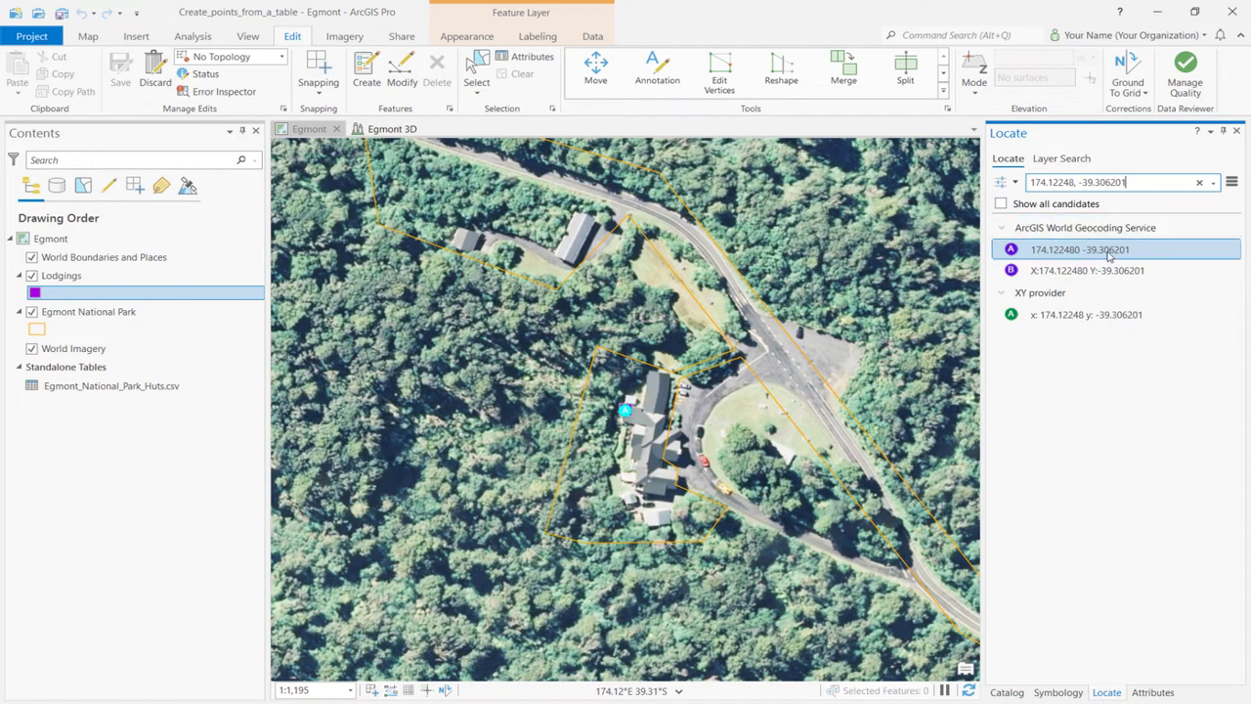
{"action": "right_click", "coordinate": [1146, 253]}
{"action": "left_click", "coordinate": [1068, 253]}
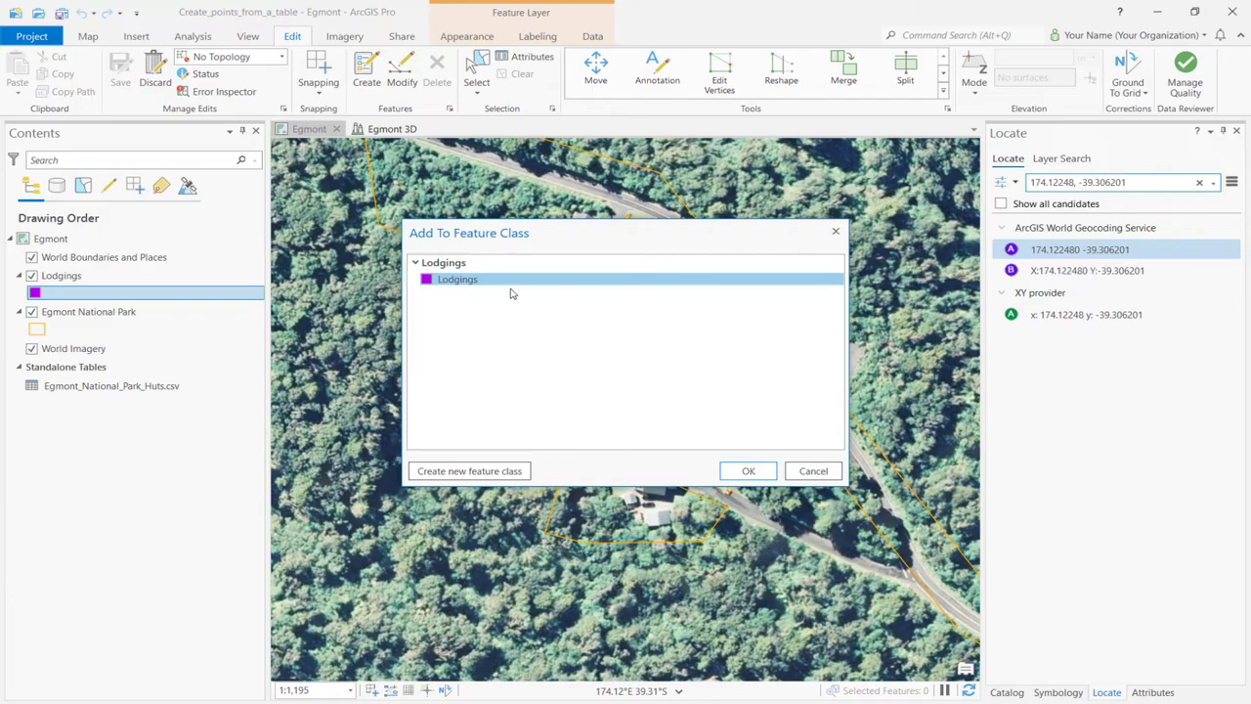
{"action": "left_click", "coordinate": [749, 472]}
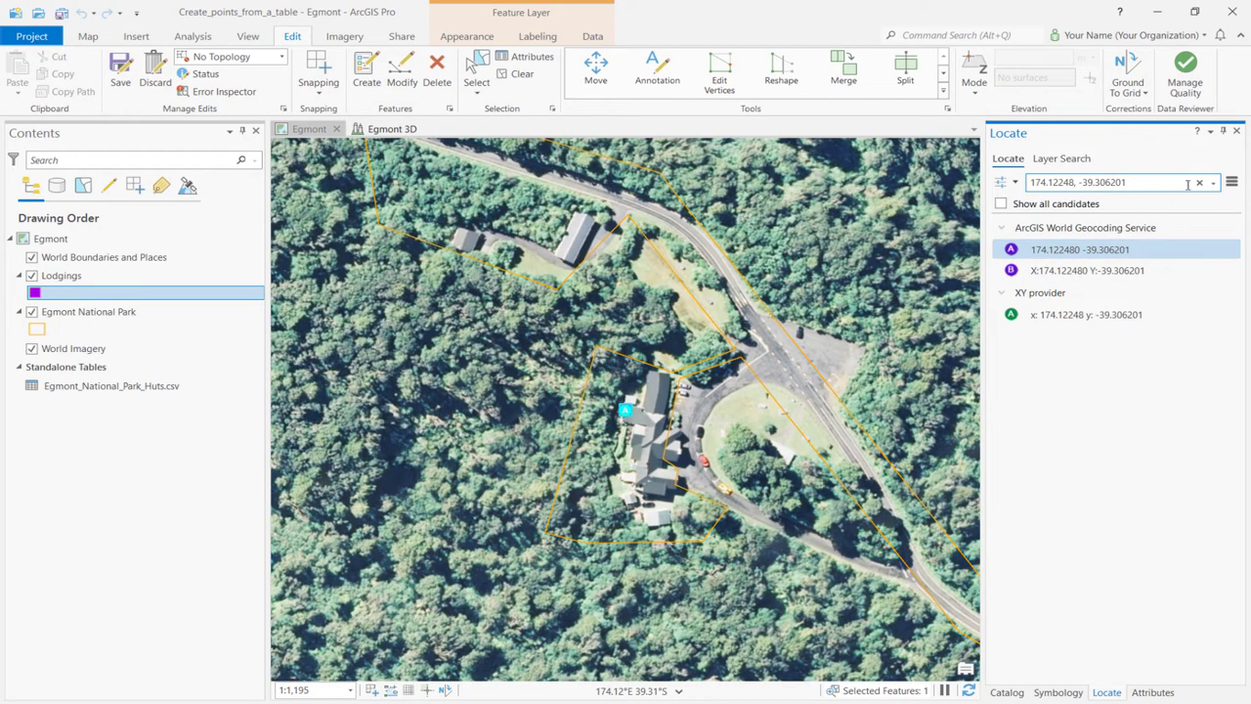
{"action": "left_click", "coordinate": [1199, 183]}
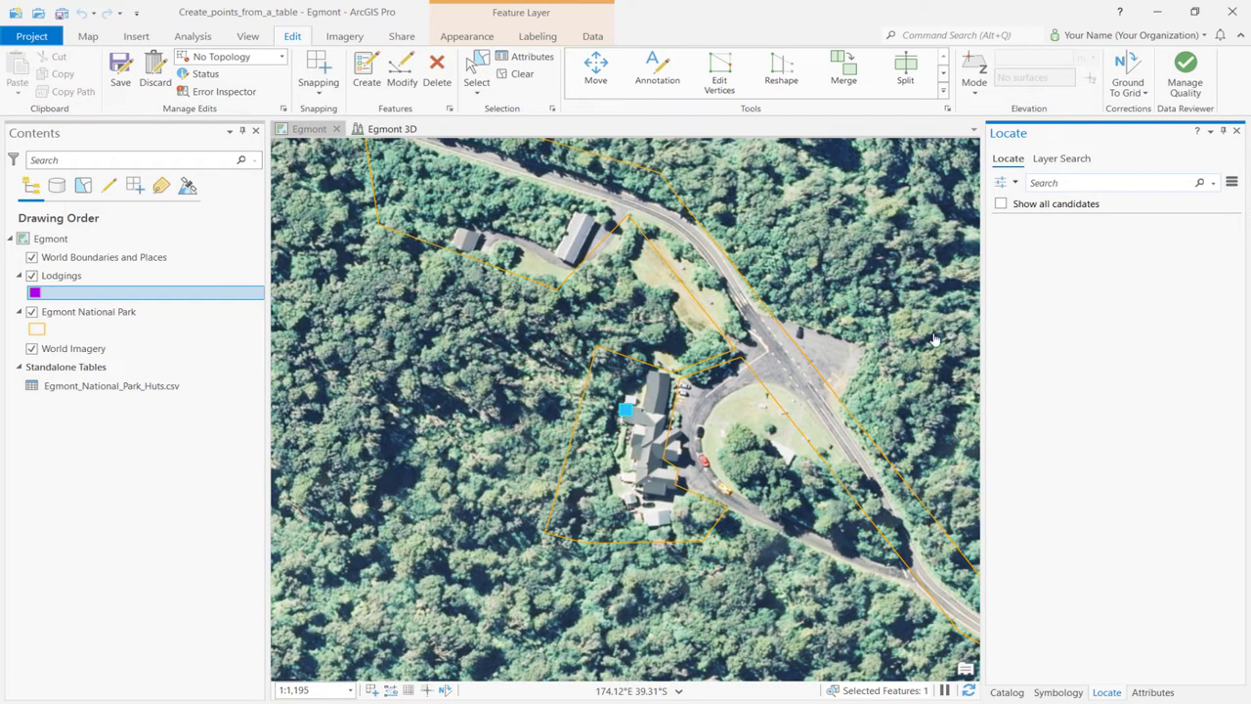
Step: Enter NAME Stratford Mountain House, TYPE Hotel, CAPACITY 22 for the new point and save all edits
{"action": "left_click", "coordinate": [1165, 693]}
{"action": "left_click", "coordinate": [1083, 426]}
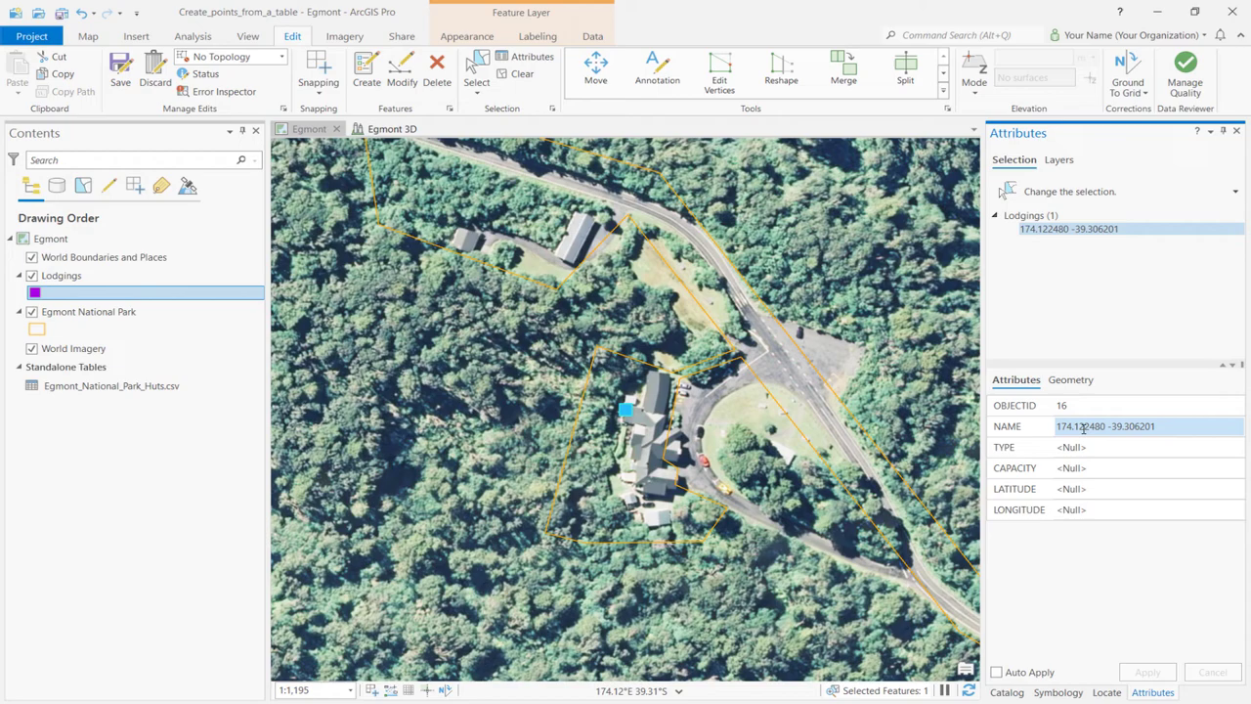
{"action": "type", "text": "Stratford Mountain H"}
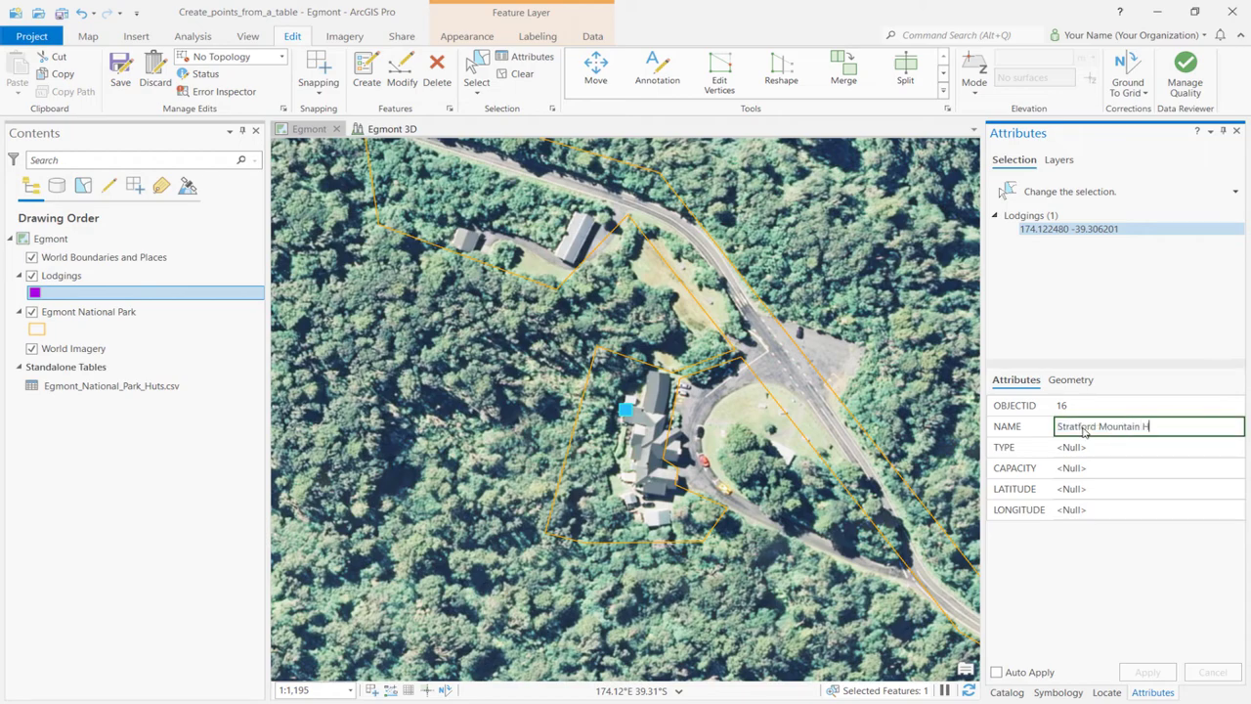
{"action": "type", "text": "ouse"}
{"action": "key", "text": "Tab"}
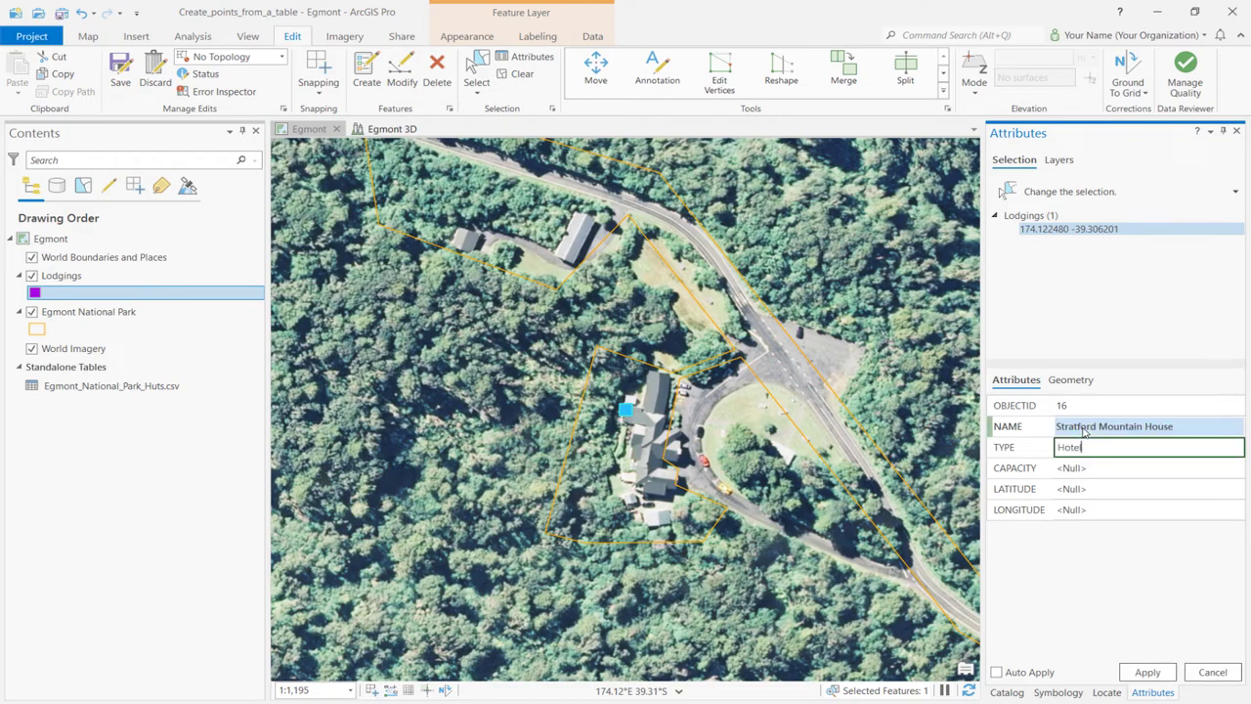
{"action": "key", "text": "Tab"}
{"action": "type", "text": "22"}
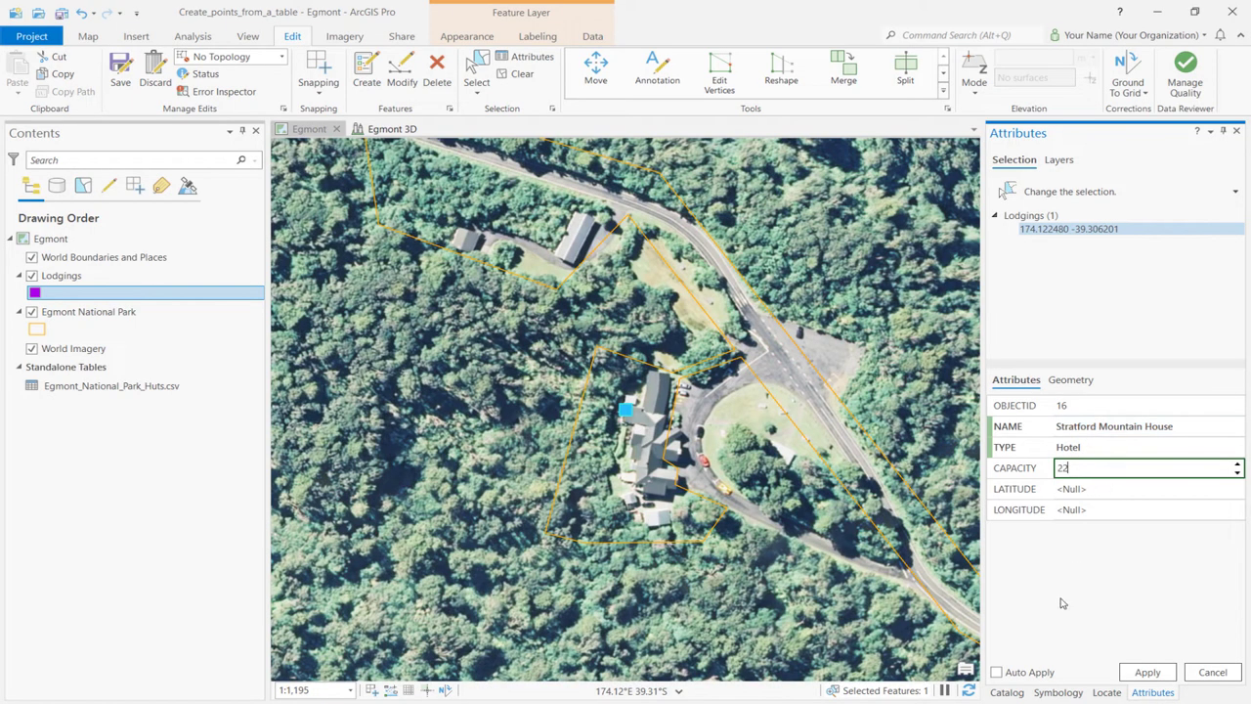
{"action": "left_click", "coordinate": [1141, 671]}
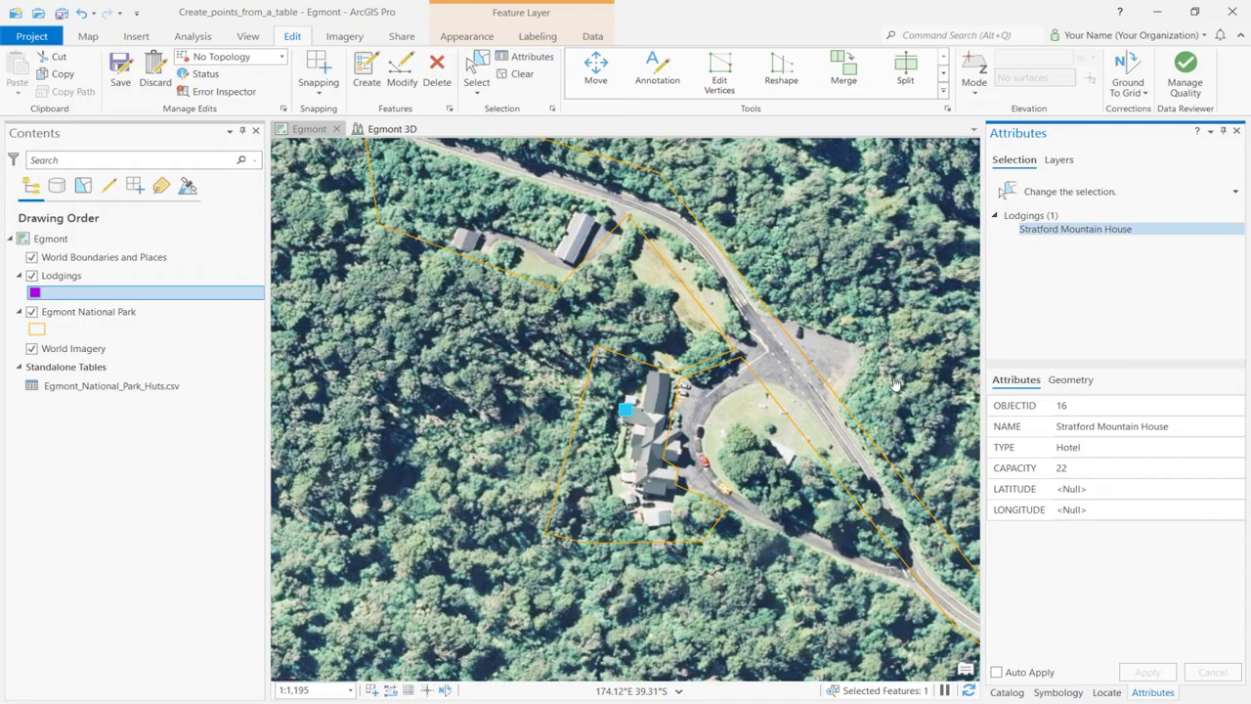
{"action": "left_click", "coordinate": [514, 75]}
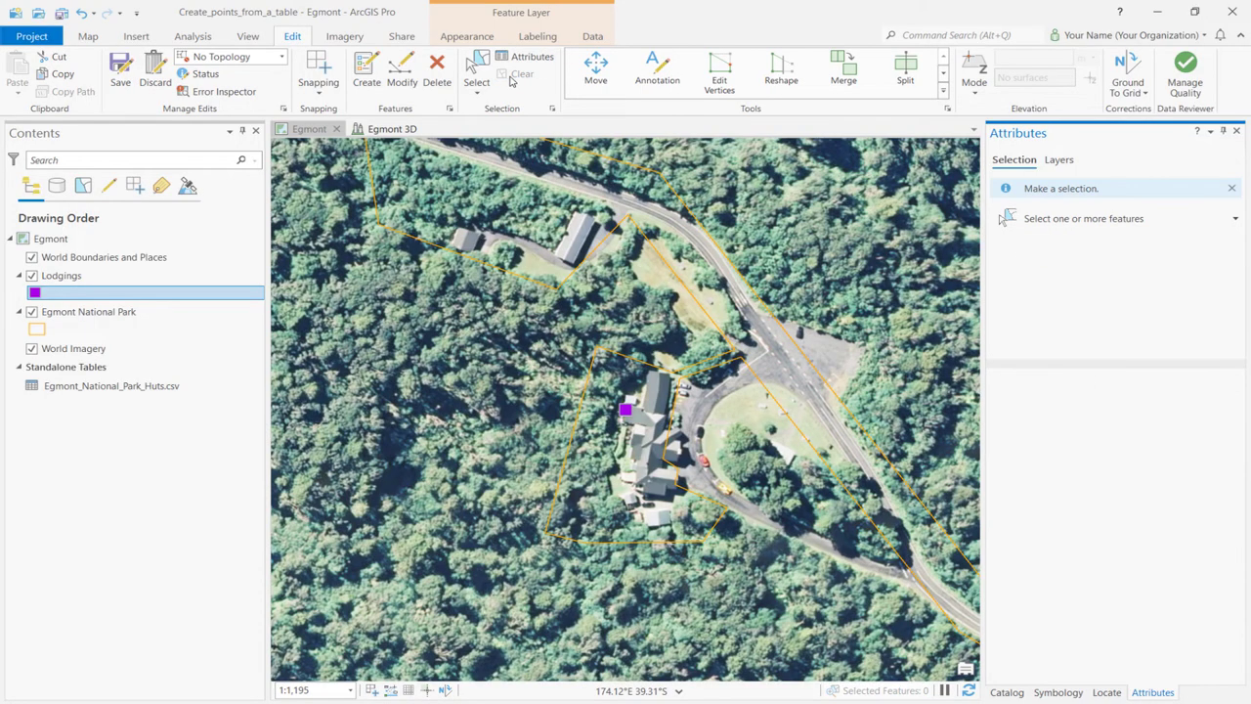
{"action": "left_click", "coordinate": [121, 68]}
{"action": "left_click", "coordinate": [640, 376]}
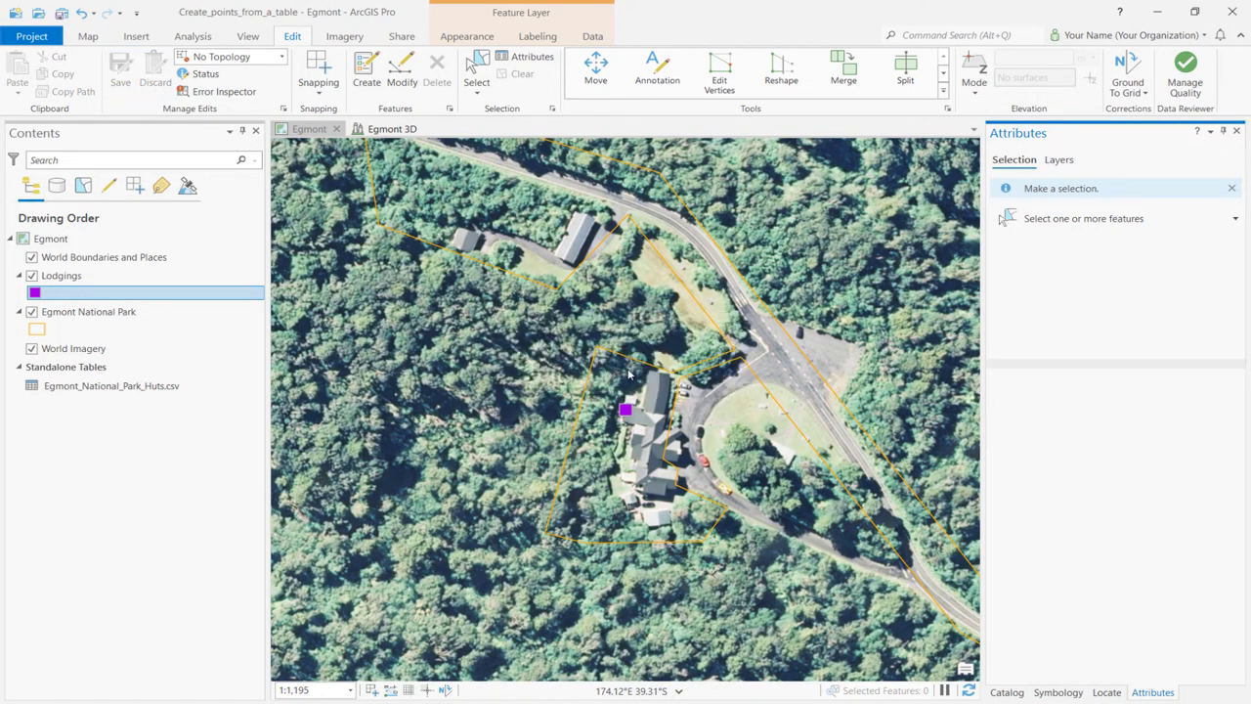
Step: Check the Lodgings attribute table lists both new lodges among 15 records, then close it
{"action": "right_click", "coordinate": [148, 275]}
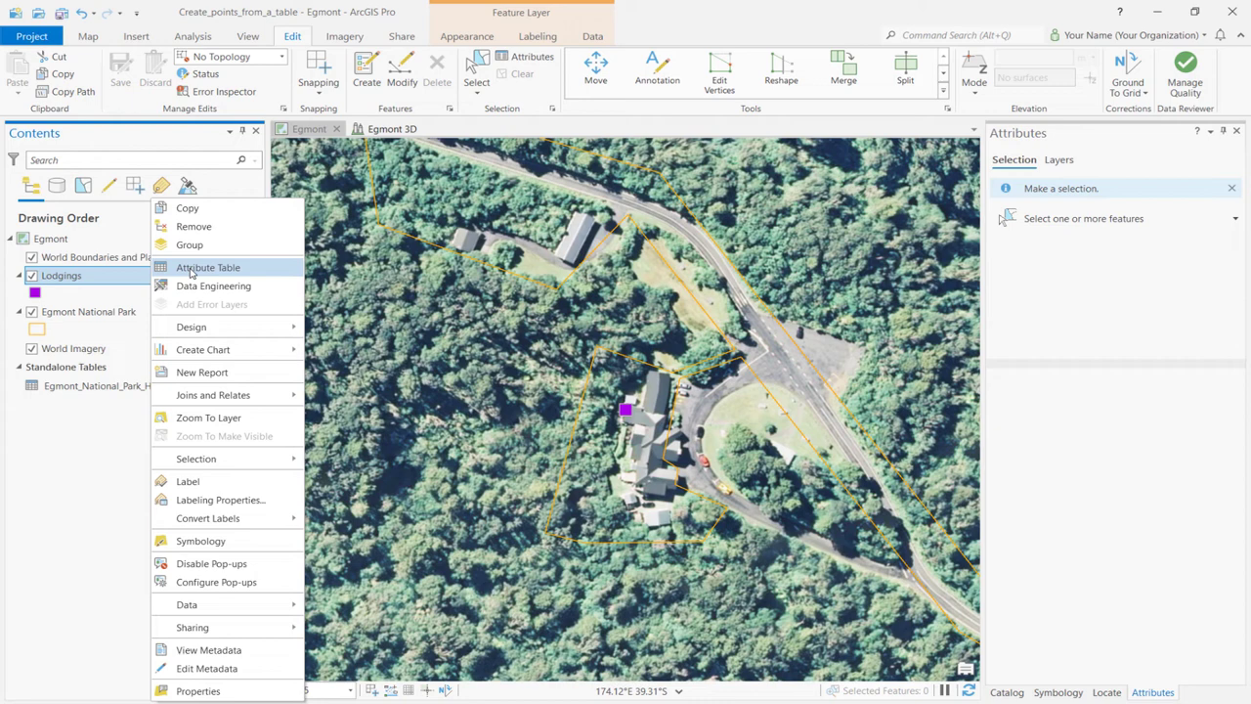
{"action": "left_click", "coordinate": [191, 270]}
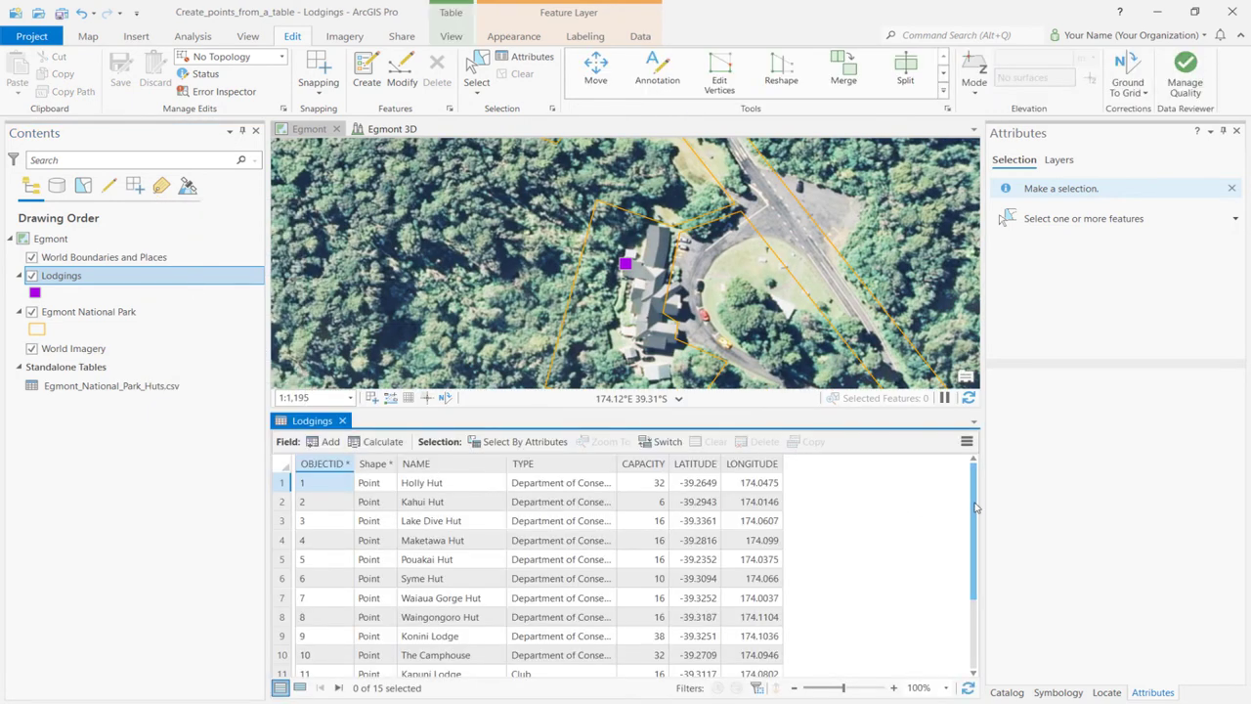
{"action": "left_click_drag", "start_coordinate": [975, 506], "coordinate": [974, 610]}
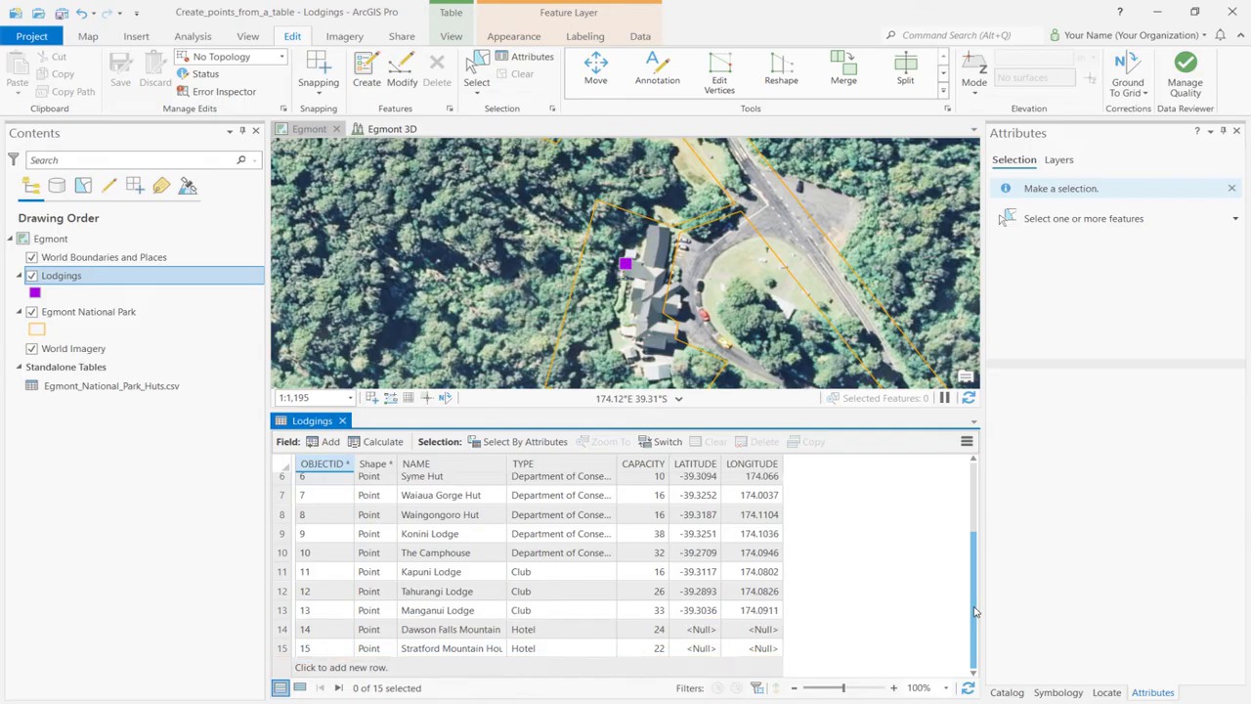
{"action": "left_click", "coordinate": [342, 420]}
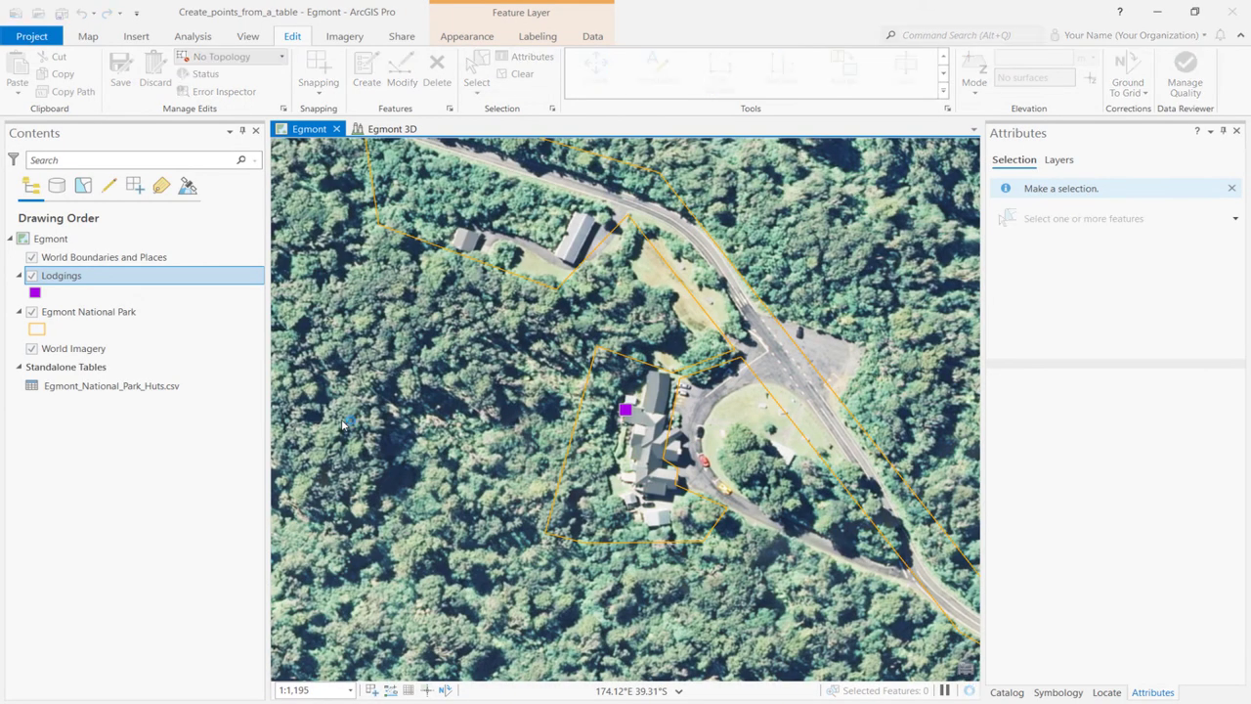
Step: Zoom the map to the Egmont National Park bookmark
{"action": "left_click", "coordinate": [98, 35]}
{"action": "left_click", "coordinate": [205, 73]}
{"action": "left_click", "coordinate": [233, 166]}
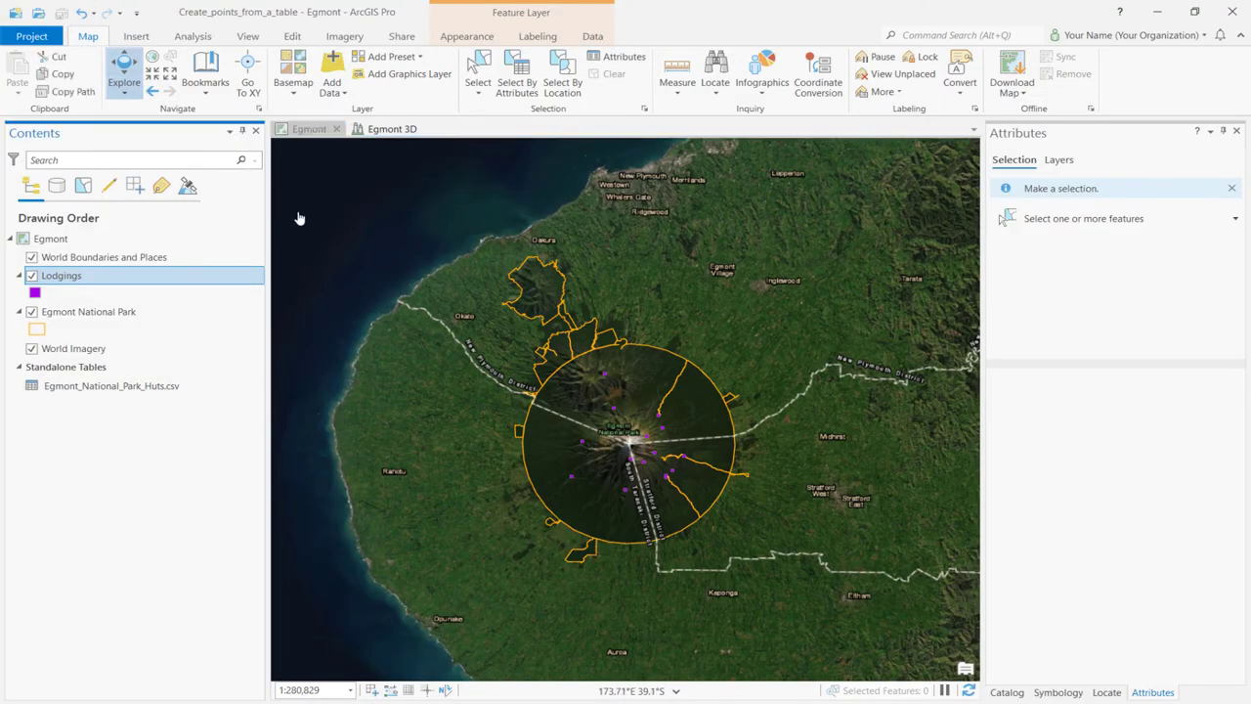
Step: Paste a copy of Lodgings into the Egmont 3D scene and move it under 3D Layers
{"action": "right_click", "coordinate": [205, 280]}
{"action": "left_click", "coordinate": [232, 210]}
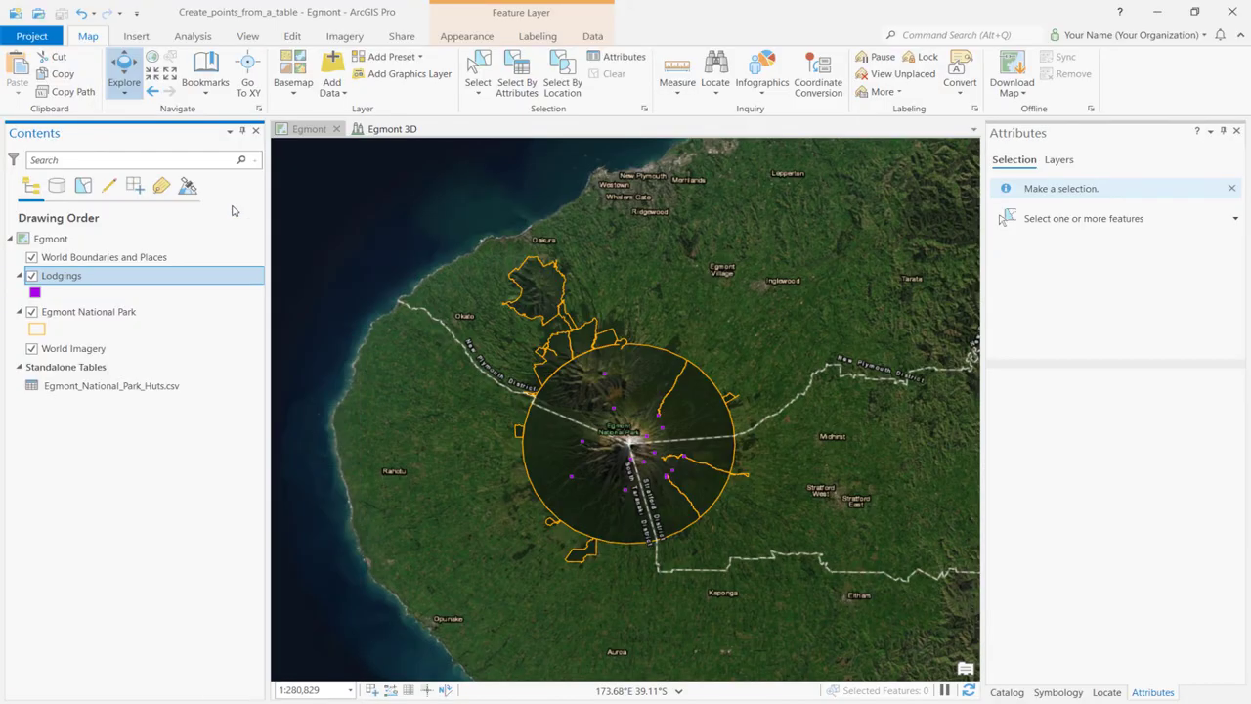
{"action": "left_click", "coordinate": [380, 128]}
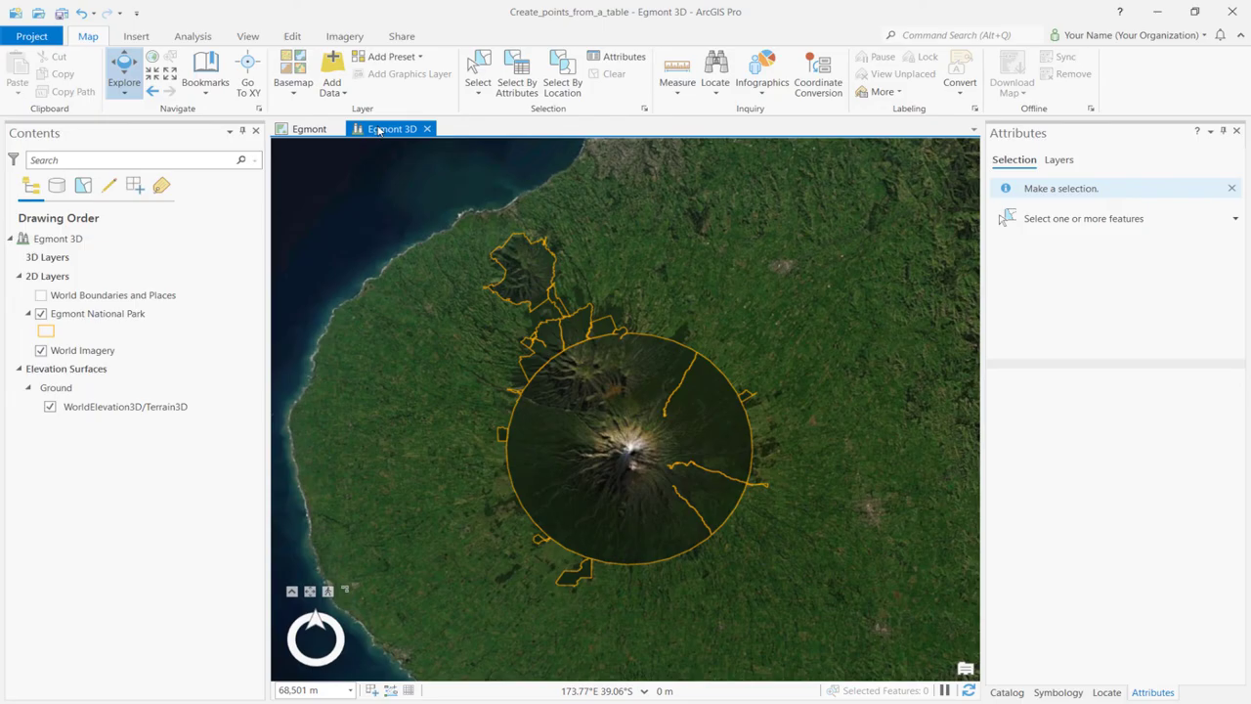
{"action": "right_click", "coordinate": [44, 238]}
{"action": "left_click", "coordinate": [71, 245]}
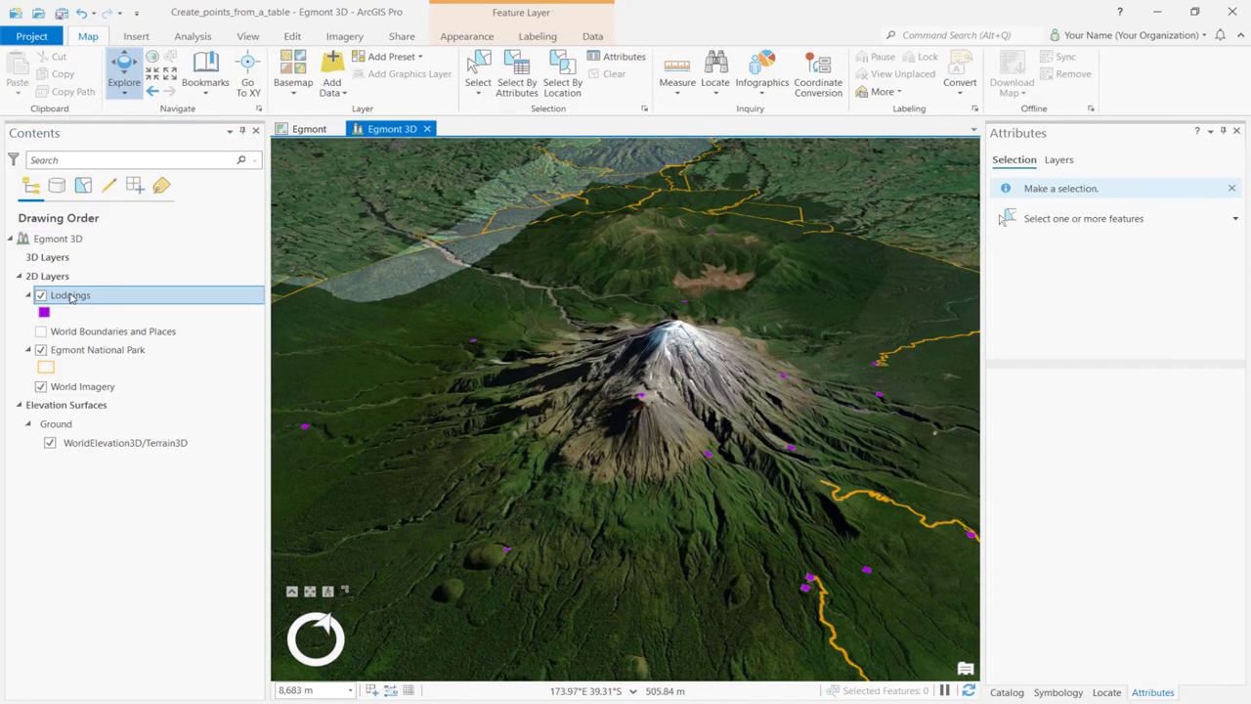
{"action": "left_click", "coordinate": [70, 296]}
{"action": "left_click_drag", "start_coordinate": [70, 296], "coordinate": [59, 262]}
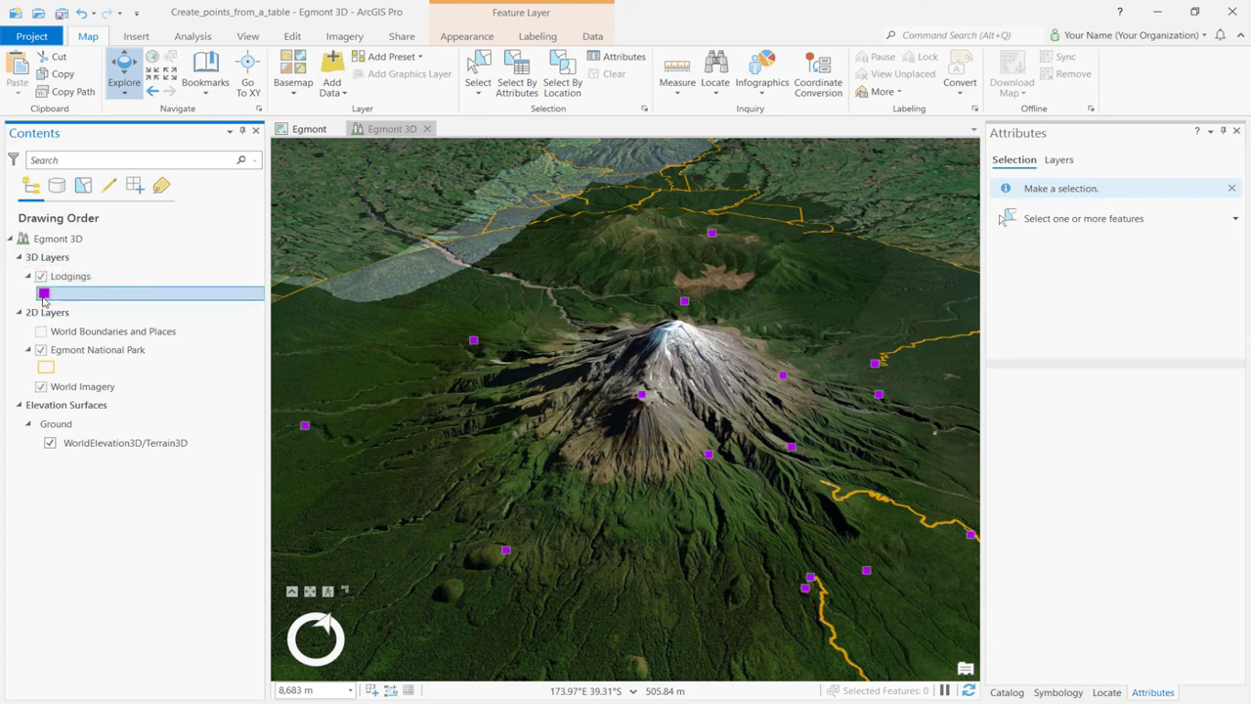
Step: Search the symbol gallery for 'cube' and assign Standing Cube to the lodgings
{"action": "left_click", "coordinate": [44, 294]}
{"action": "left_click", "coordinate": [1008, 176]}
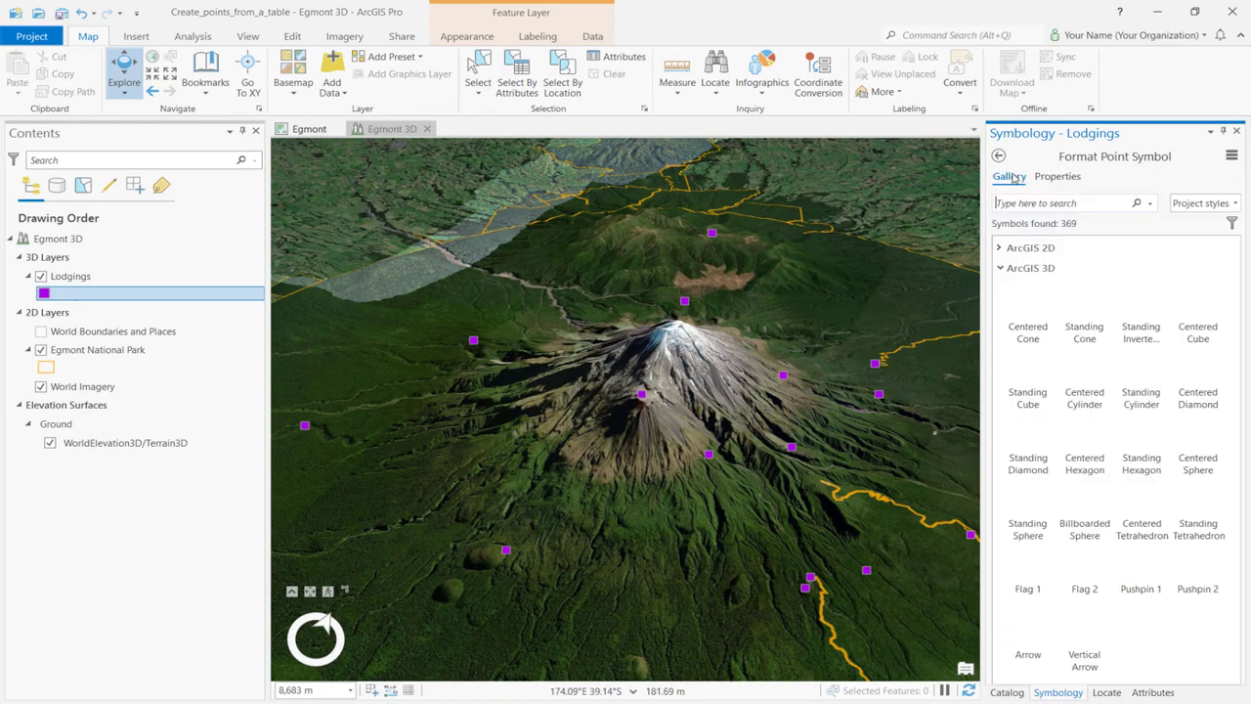
{"action": "left_click", "coordinate": [1034, 203]}
{"action": "type", "text": "cube"}
{"action": "key", "text": "Return"}
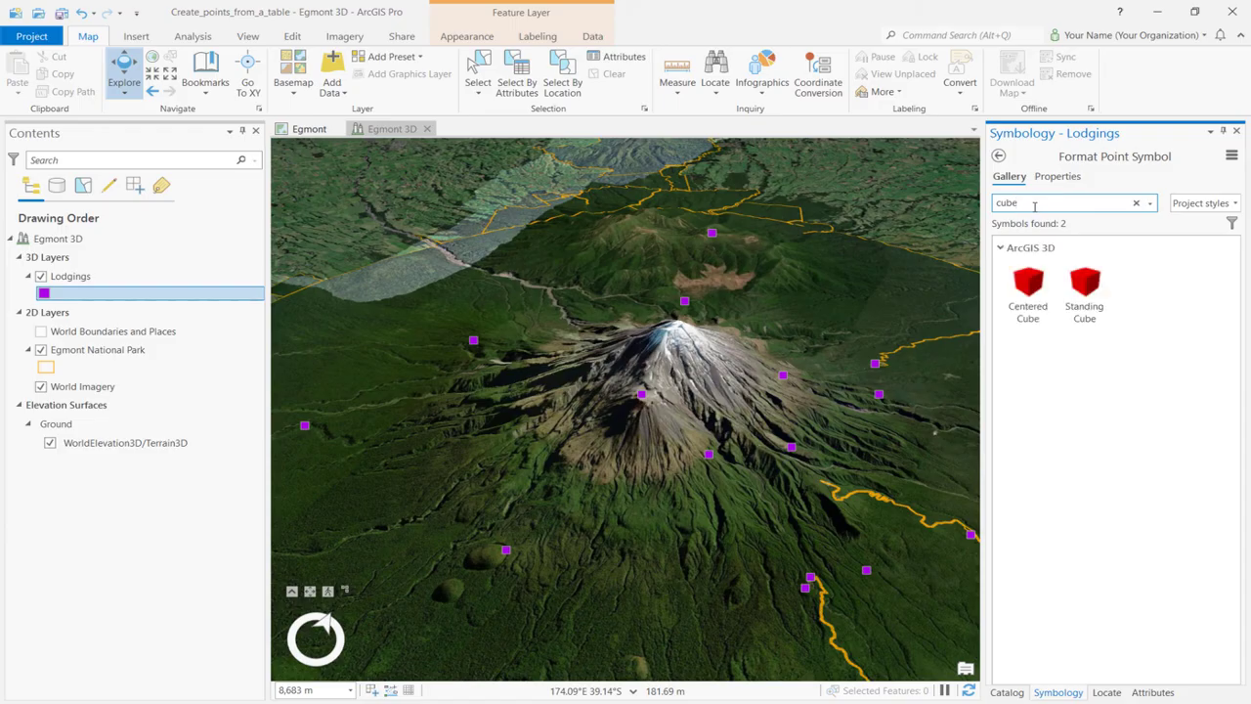
{"action": "left_click", "coordinate": [1086, 281]}
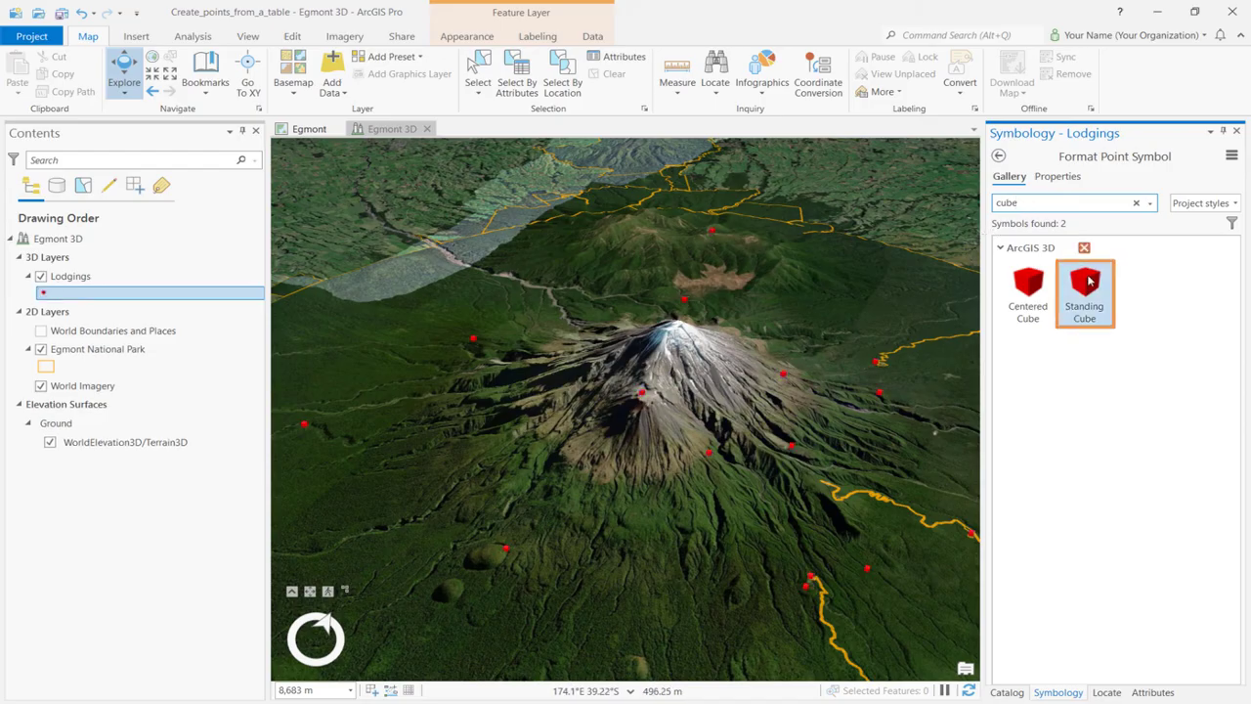
Step: Make the cubes yellow at 5 pt size and apply
{"action": "left_click", "coordinate": [1059, 177]}
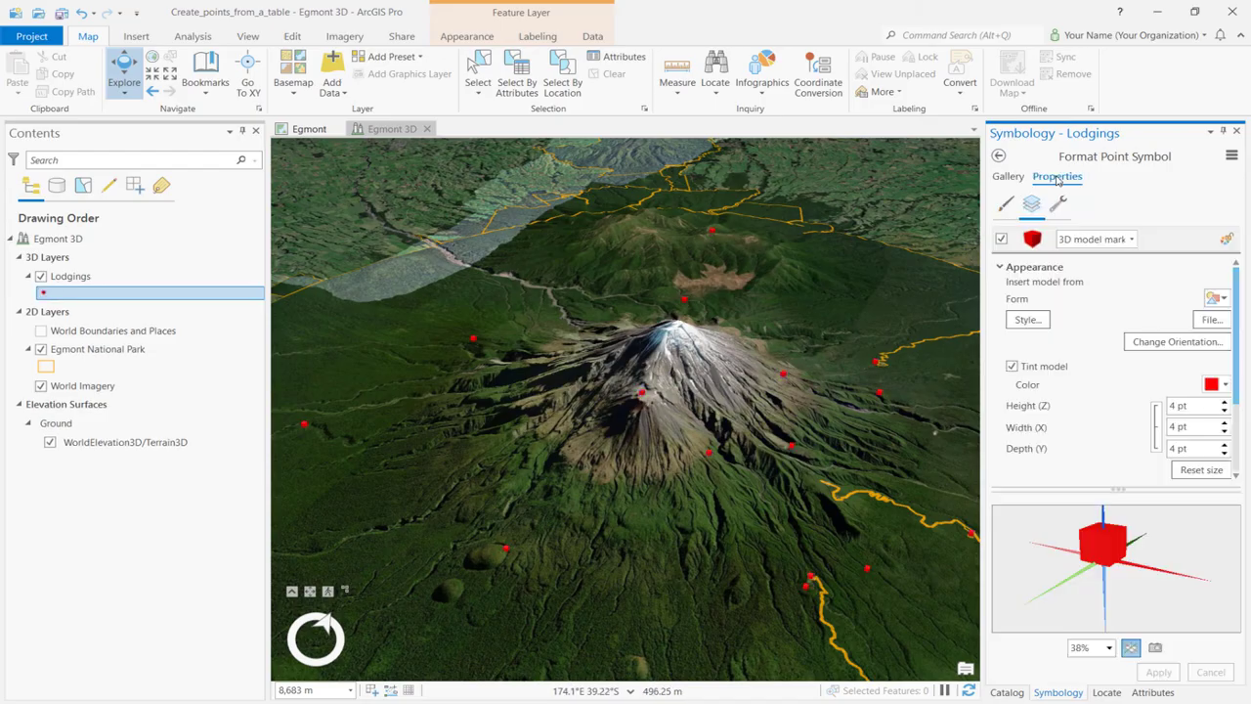
{"action": "left_click", "coordinate": [1007, 204]}
{"action": "left_click", "coordinate": [1230, 255]}
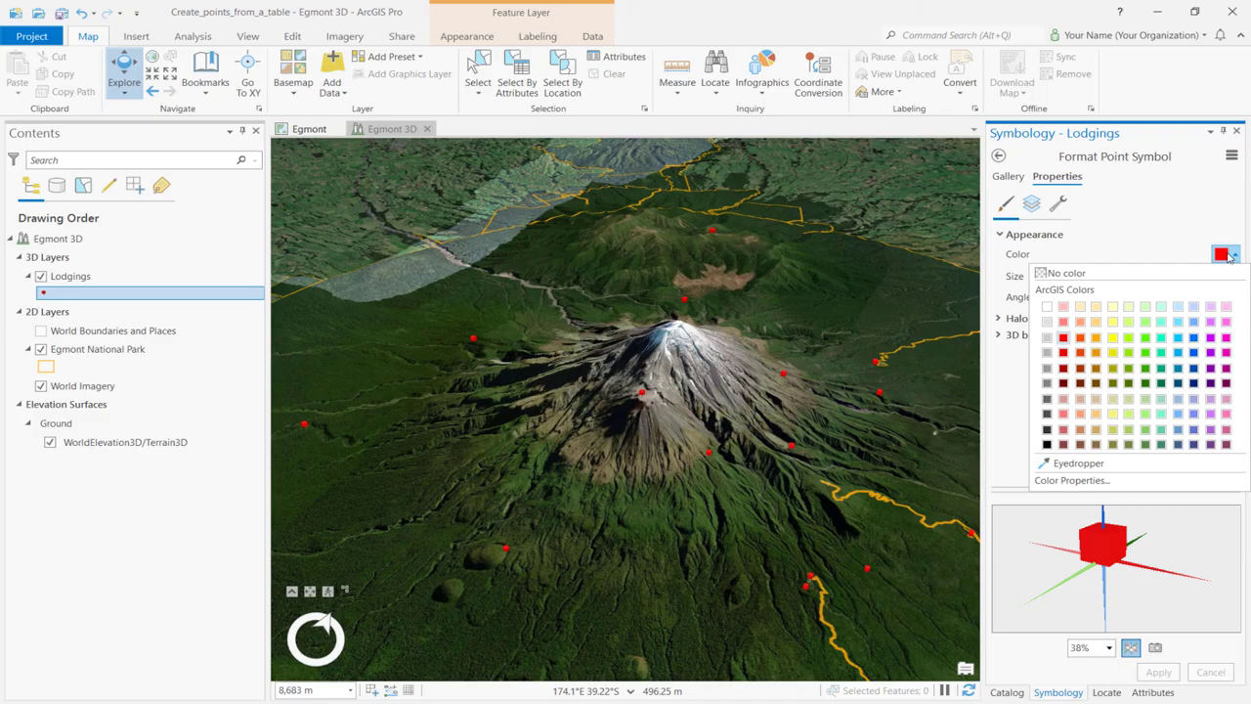
{"action": "left_click", "coordinate": [1113, 340]}
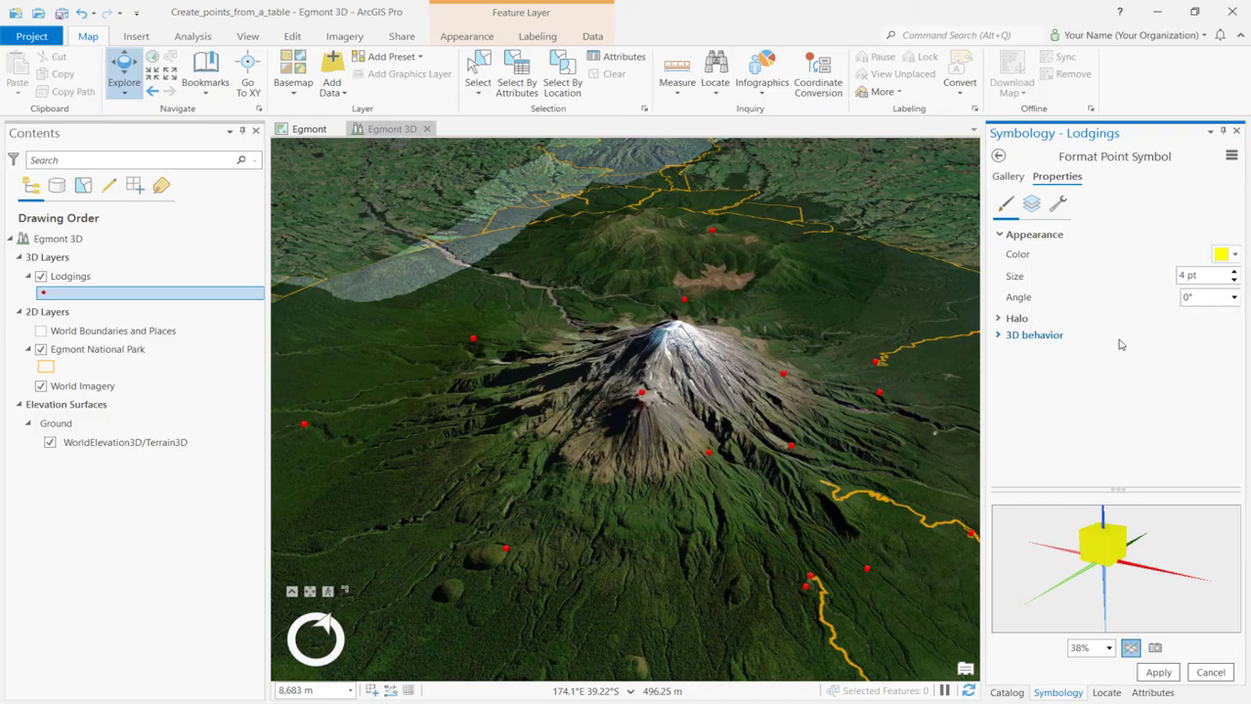
{"action": "double_click", "coordinate": [1184, 276]}
{"action": "type", "text": "5"}
{"action": "key", "text": "Return"}
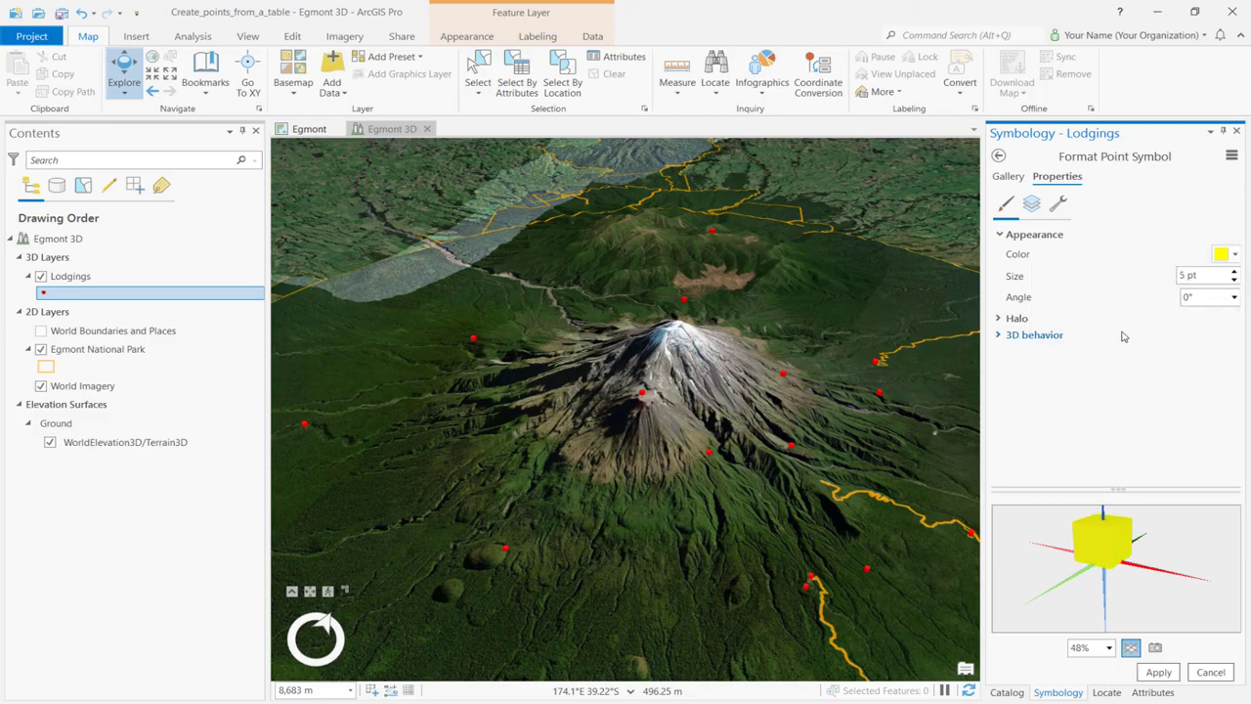
{"action": "left_click", "coordinate": [1158, 671]}
Step: Orbit around Mount Taranaki to inspect the yellow lodging cubes, then save the project
{"action": "scroll", "coordinate": [642, 376], "scroll_direction": "down", "scroll_amount": 5}
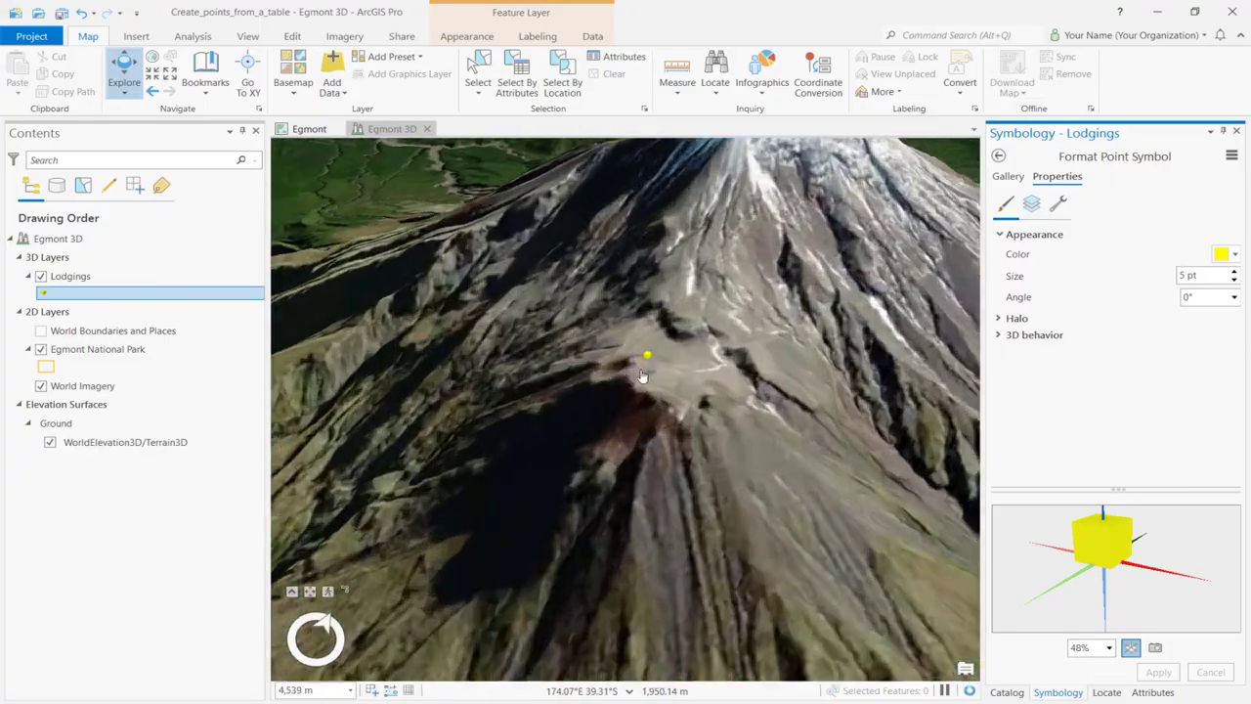
{"action": "scroll", "coordinate": [671, 346], "scroll_direction": "up", "scroll_amount": 5}
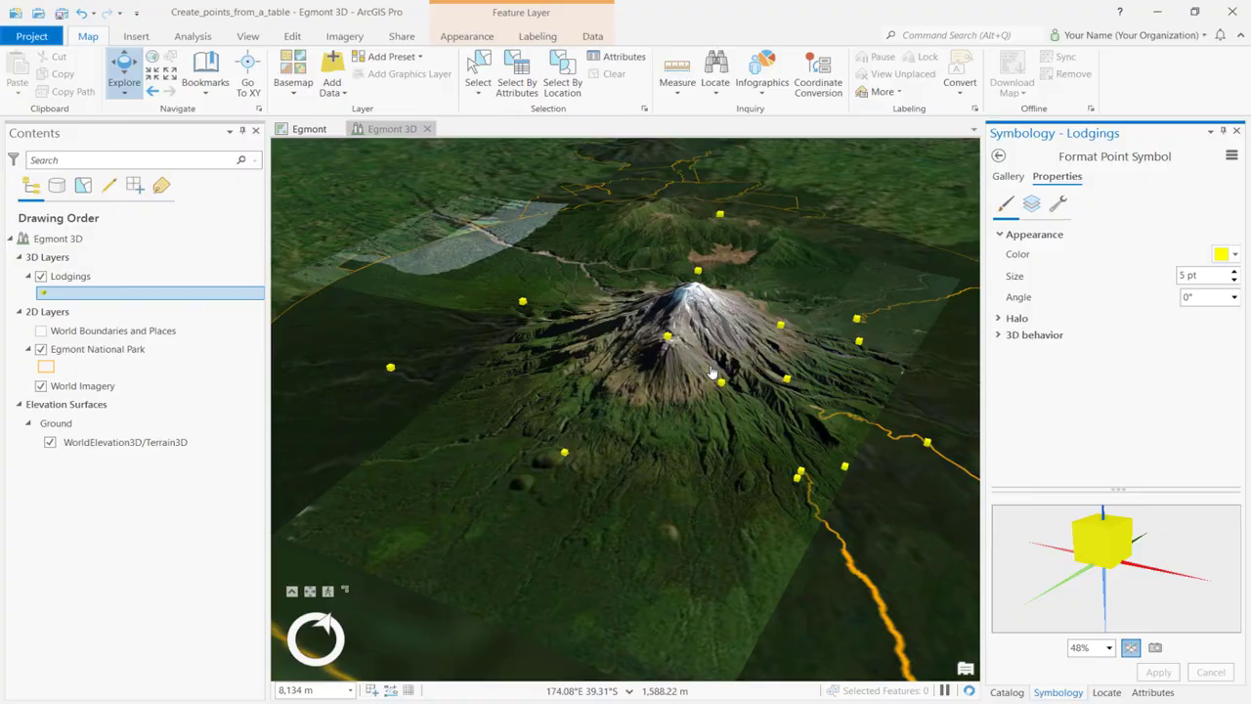
{"action": "left_click_drag", "start_coordinate": [712, 372], "coordinate": [565, 288]}
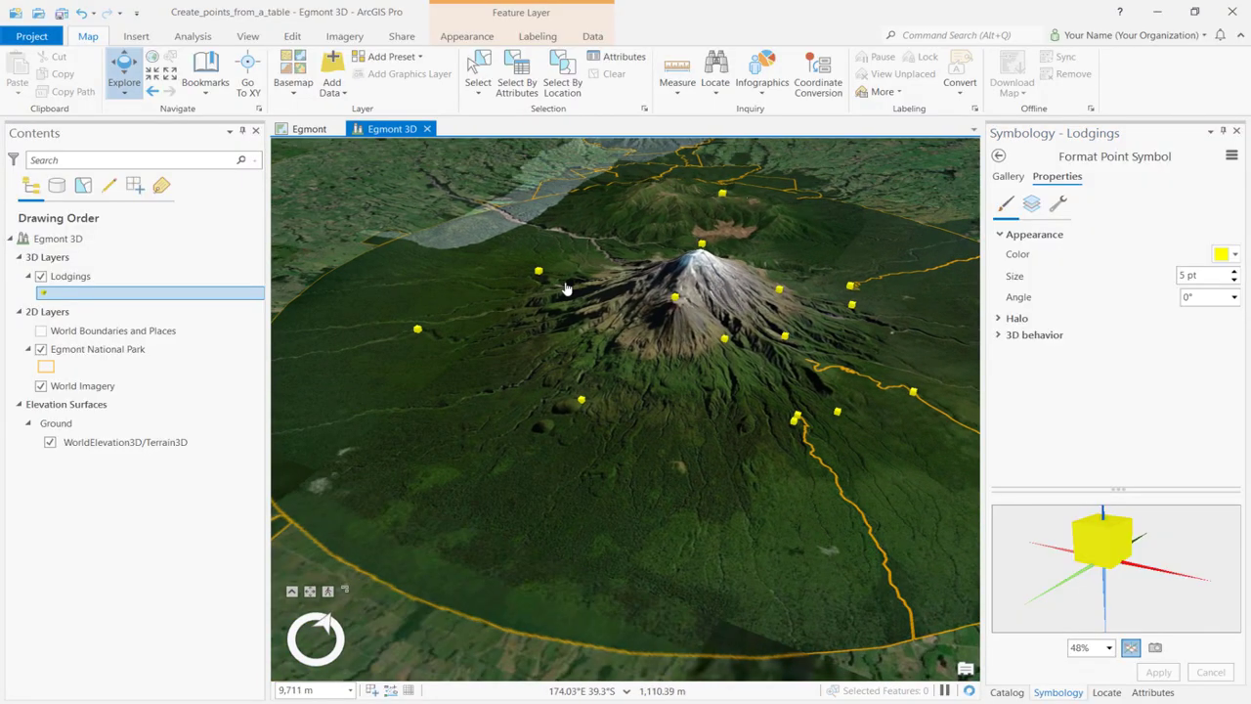
{"action": "left_click", "coordinate": [60, 14]}
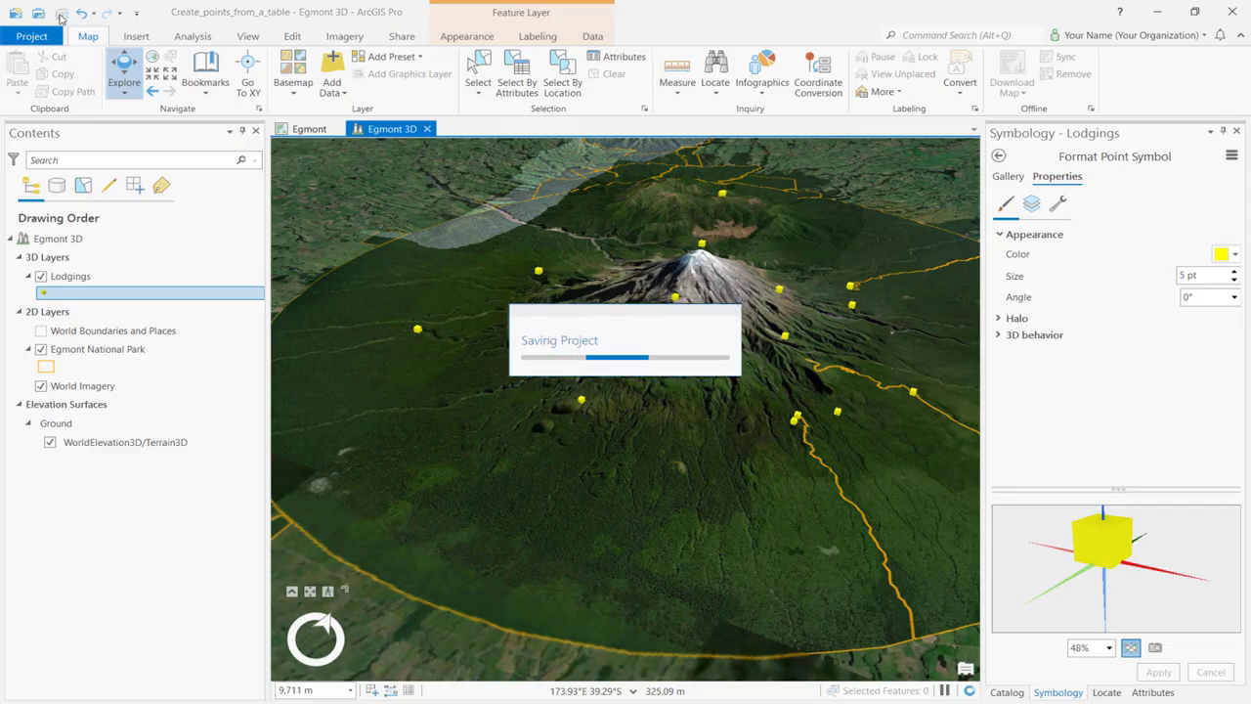